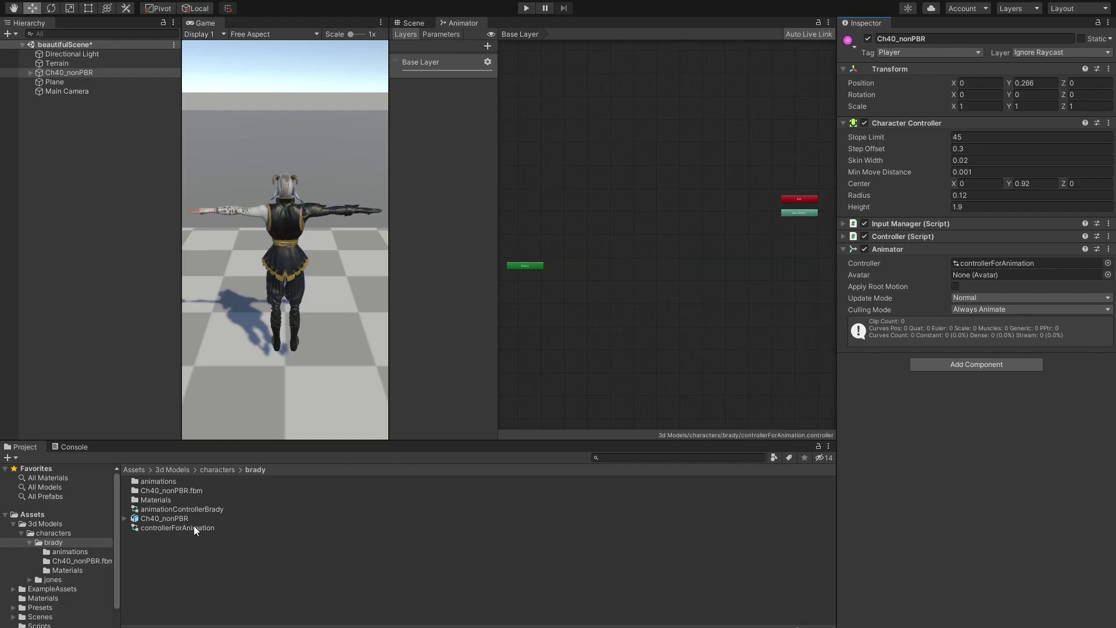
Assign Ch40_nonPBRAvatar as the avatar of the character's Animator component
click(125, 518)
drag(178, 601, 1002, 275)
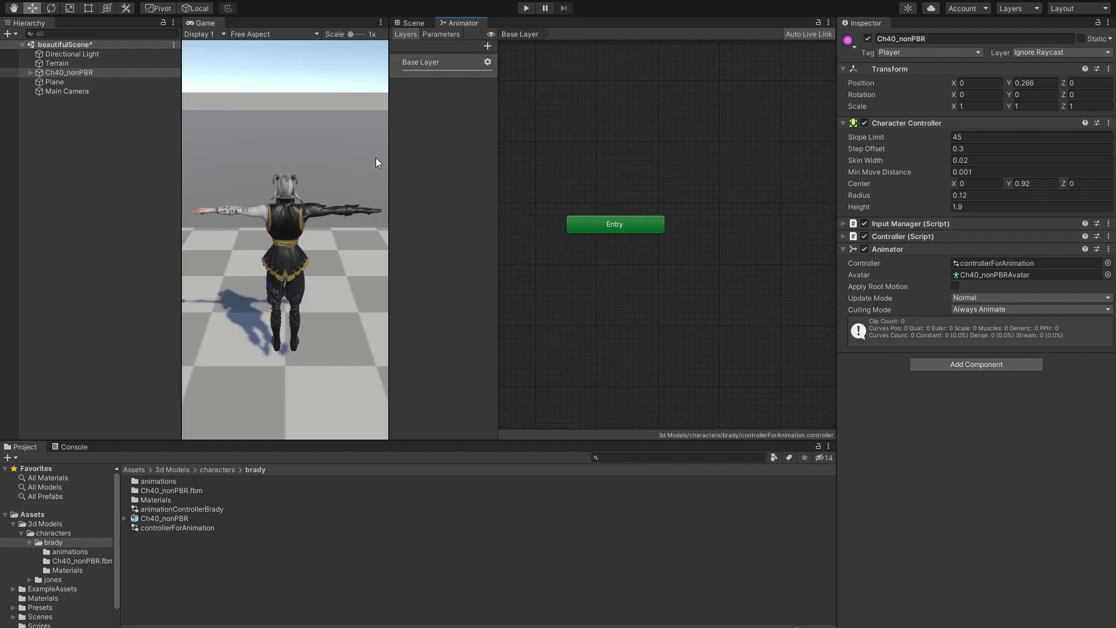
Play-test the scene by moving the character forward and sideways and making it jump, and stop play mode
click(525, 8)
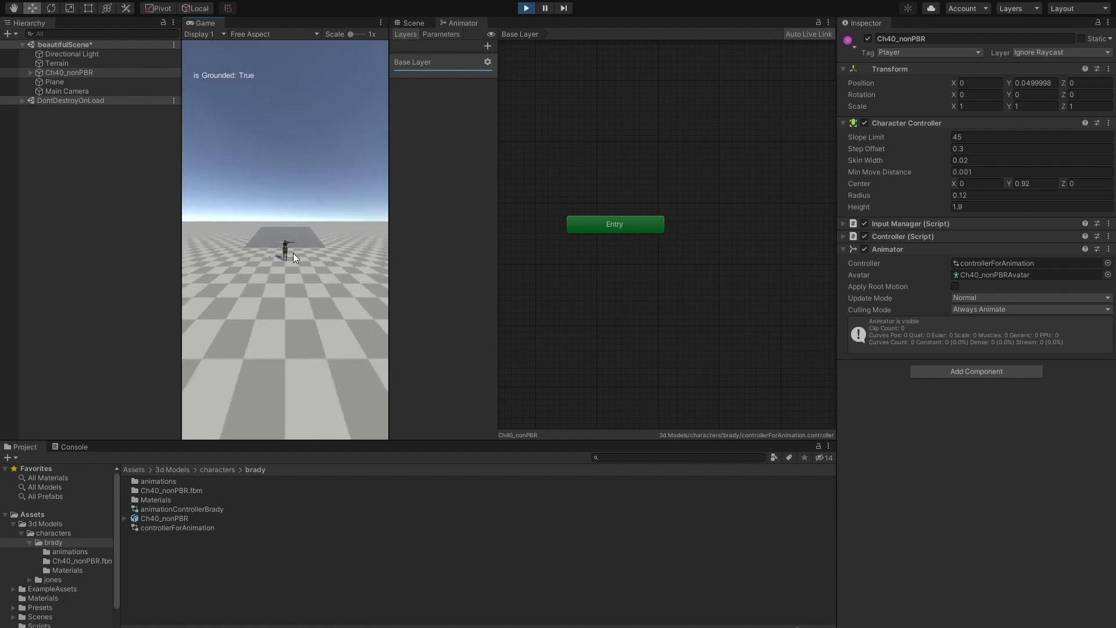
key(w)
key(a)
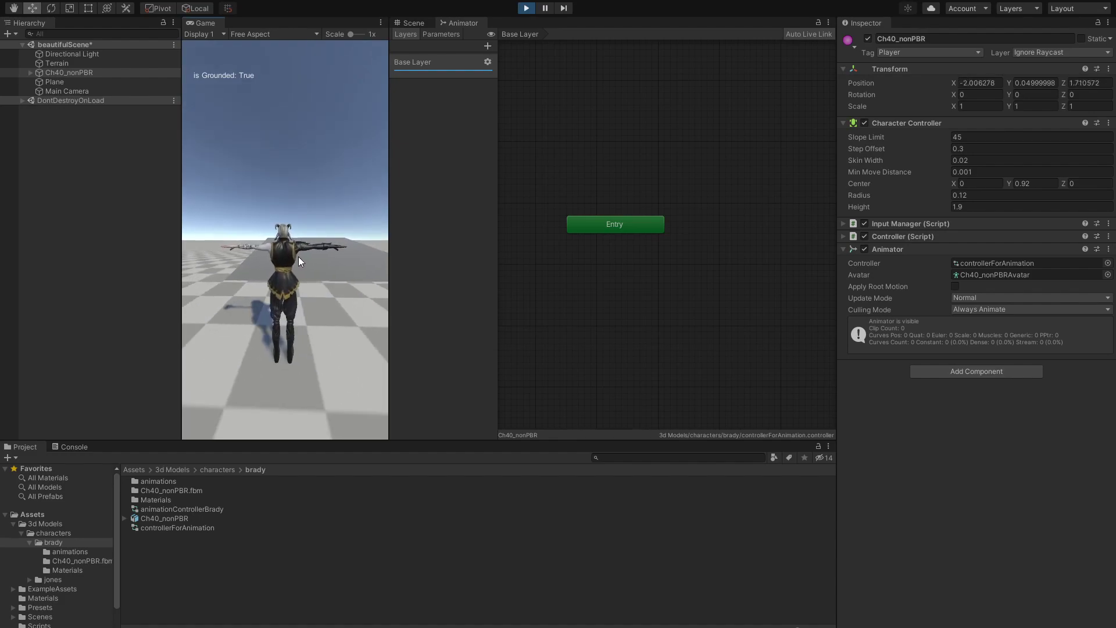
key(space)
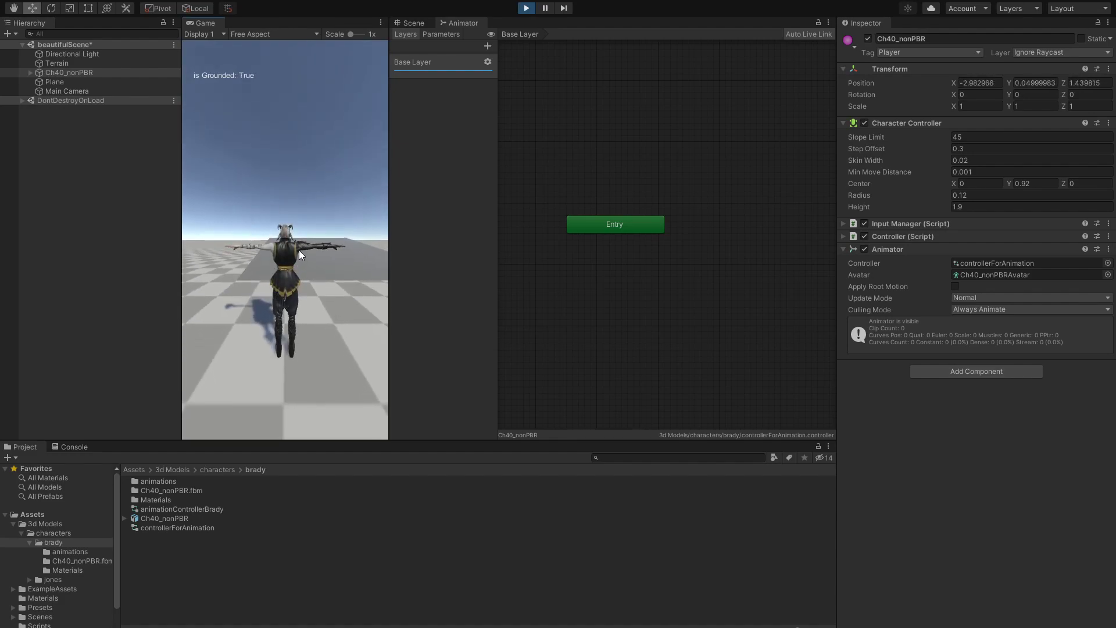
click(526, 8)
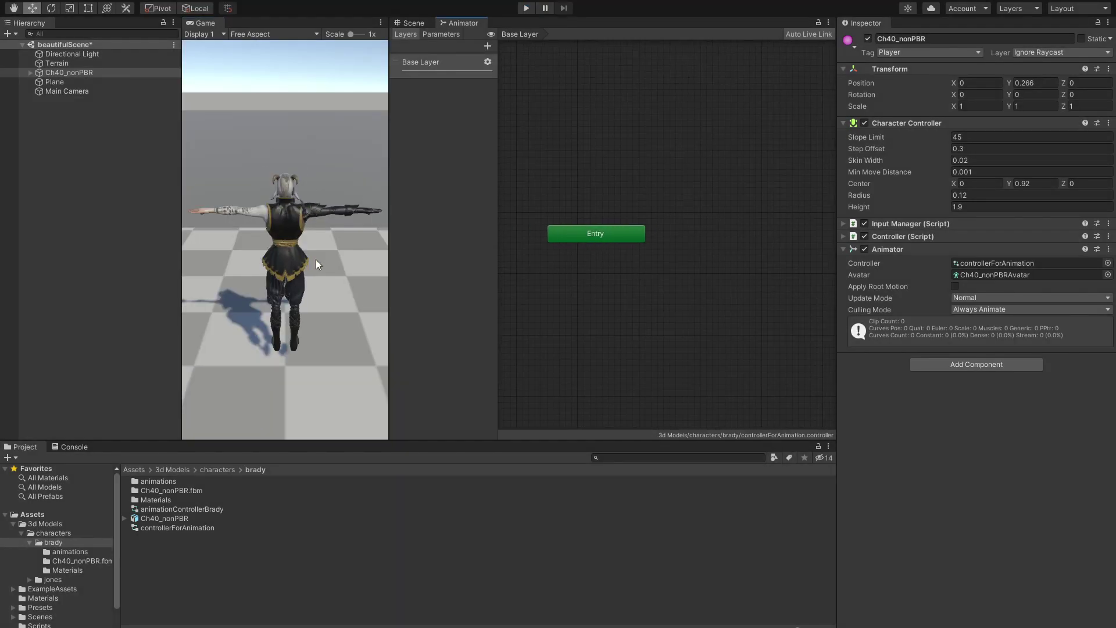
click(569, 203)
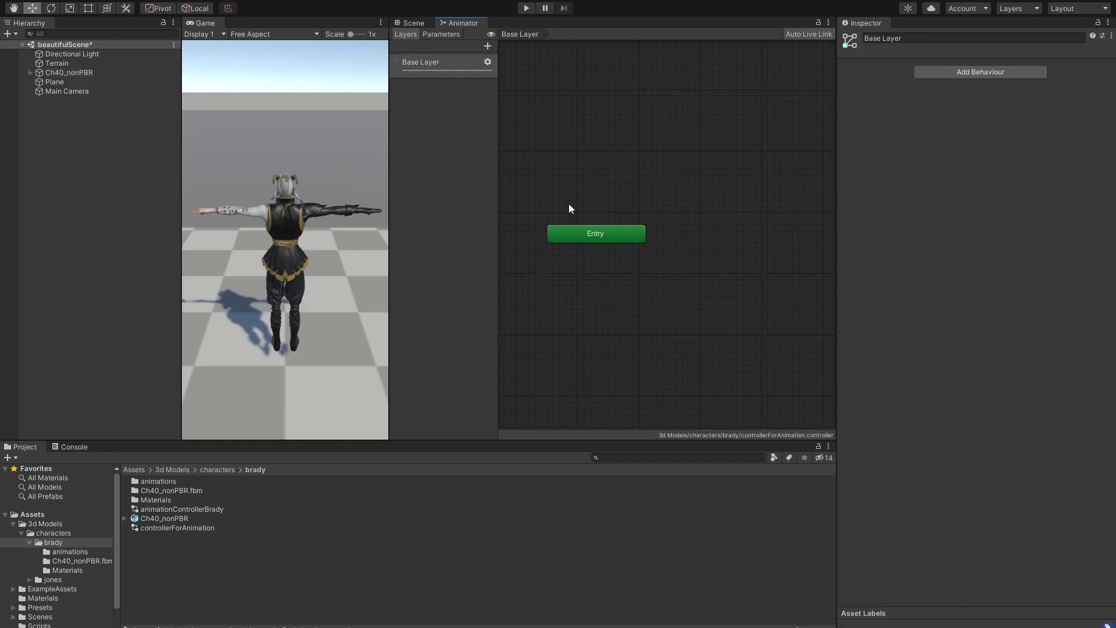
right_click(611, 172)
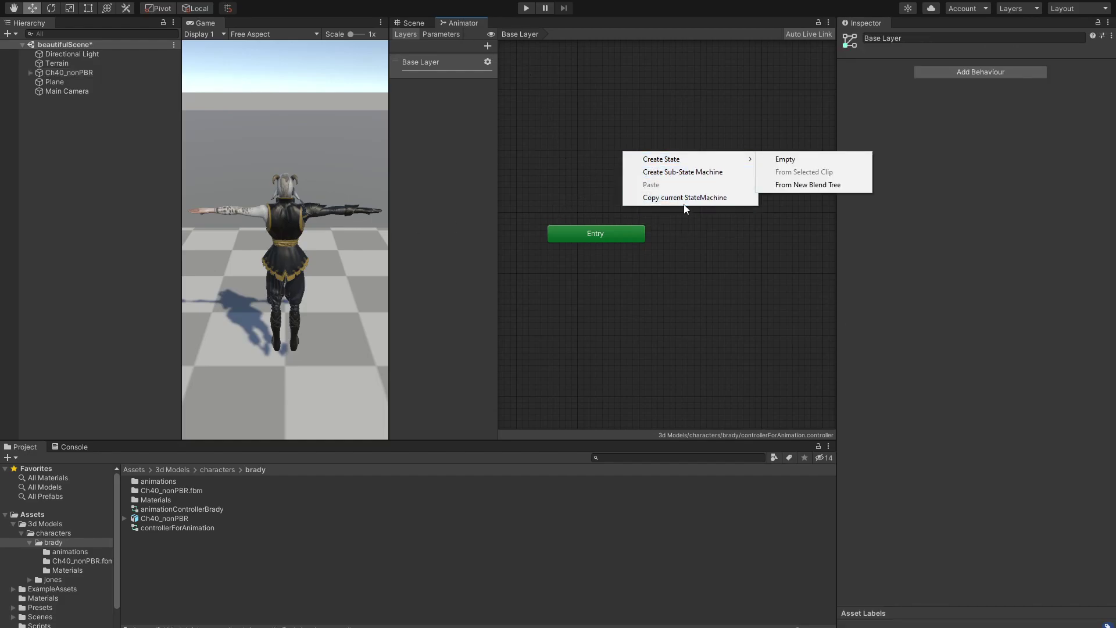
mouse_move(698, 162)
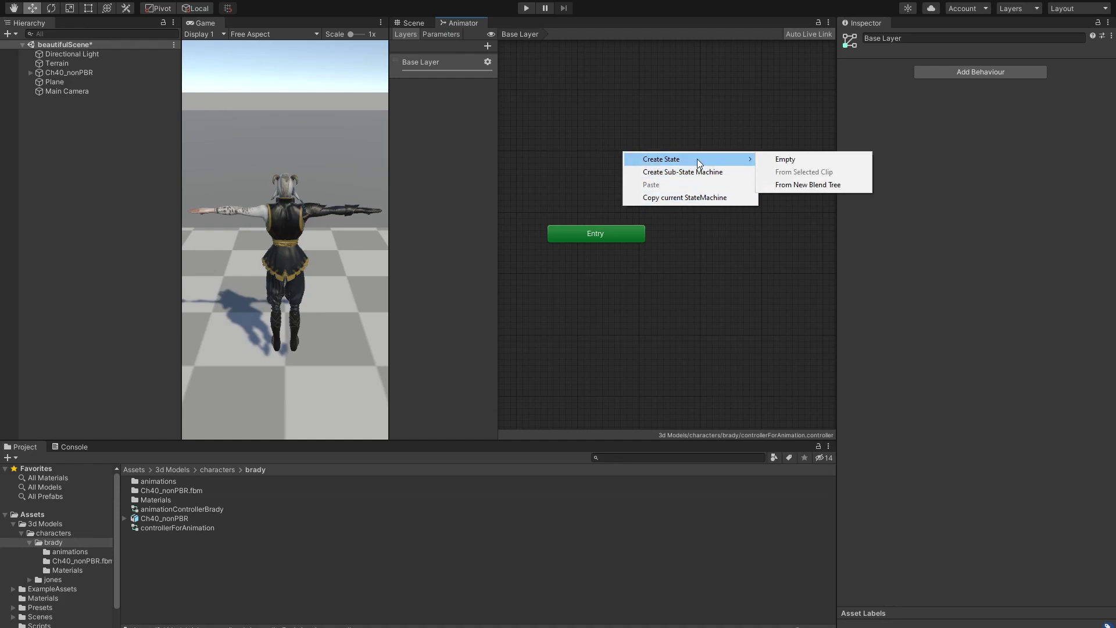
click(719, 127)
middle_drag(688, 224, 691, 176)
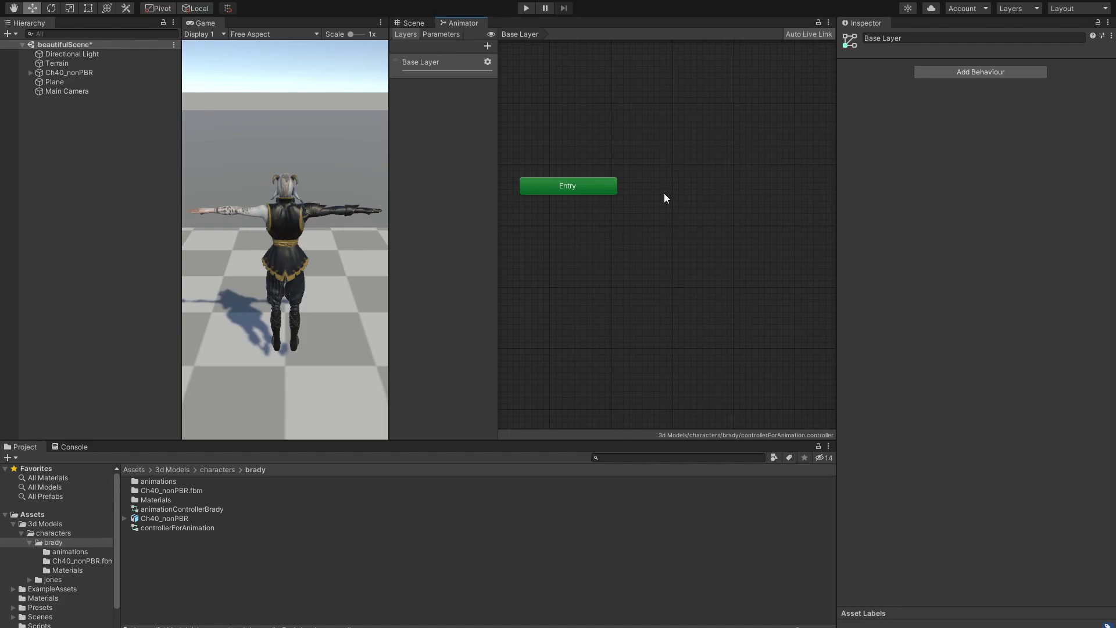
Create a state from a new blend tree in the Base Layer graph and name it movementLocomotion
right_click(642, 216)
mouse_move(666, 223)
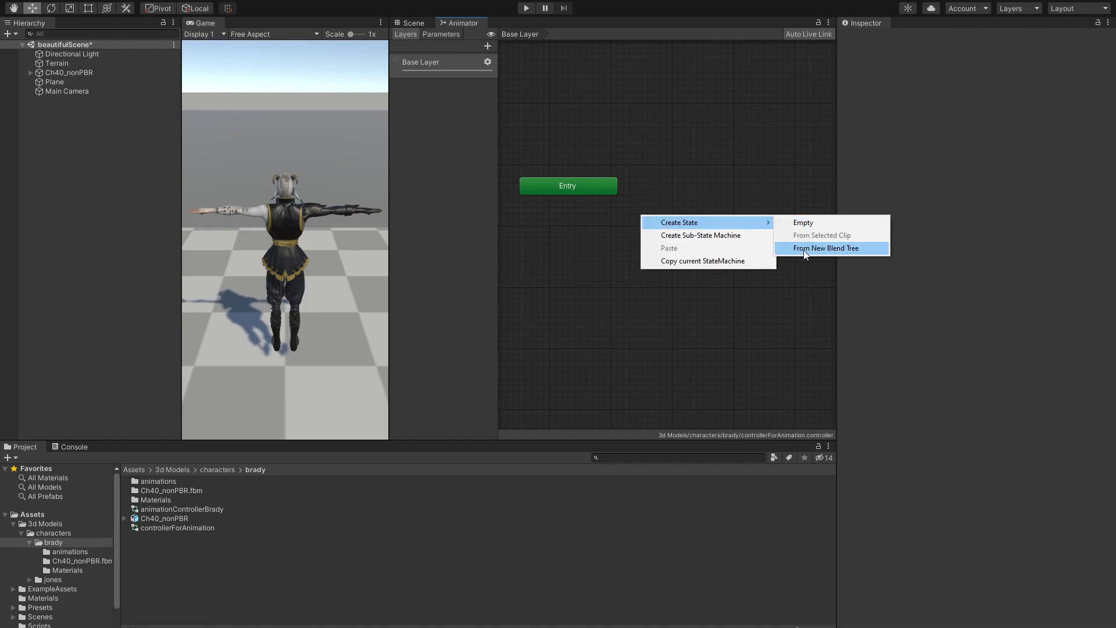
click(839, 249)
click(916, 41)
text(movementLocomotion)
key(Return)
Arrange the state graph so that the movementLocomotion state sits directly above the Entry node
middle_drag(740, 247, 735, 224)
drag(683, 220, 561, 102)
click(515, 86)
middle_drag(515, 87, 607, 214)
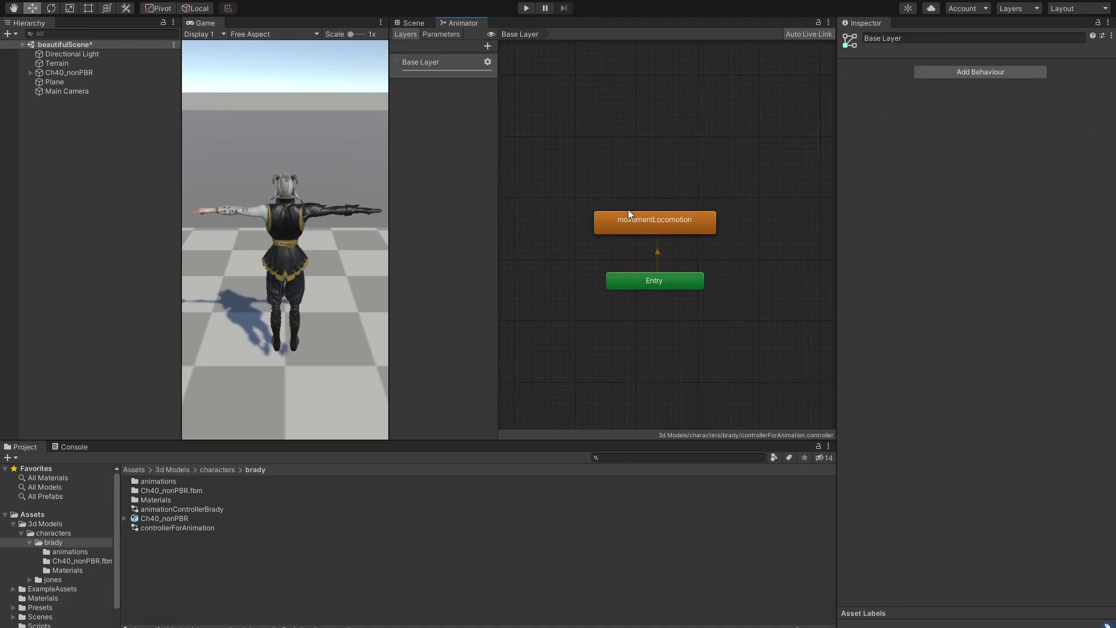
Open the blend tree inside the movementLocomotion state
scroll(633, 183, up, 3)
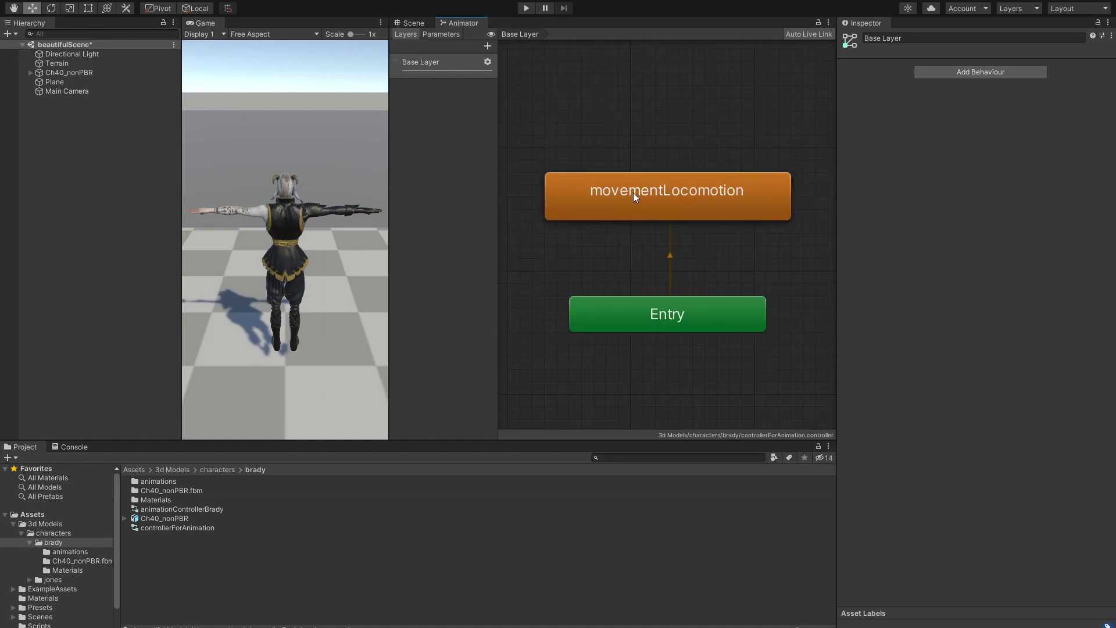
double_click(679, 196)
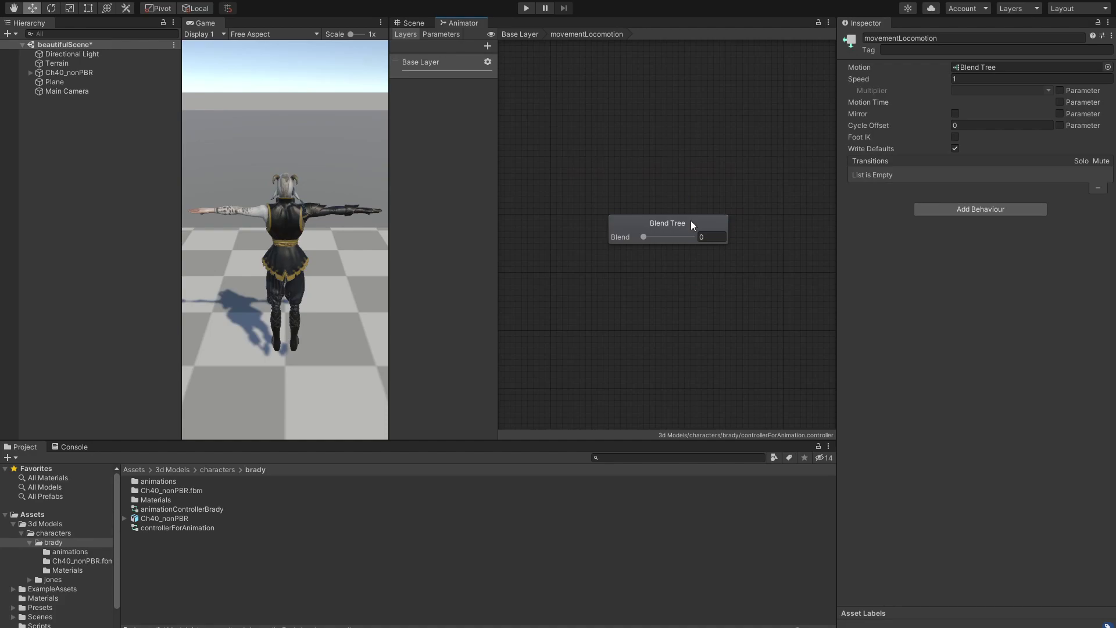
scroll(577, 209, up, 3)
scroll(619, 194, down, 3)
scroll(636, 210, down, 5)
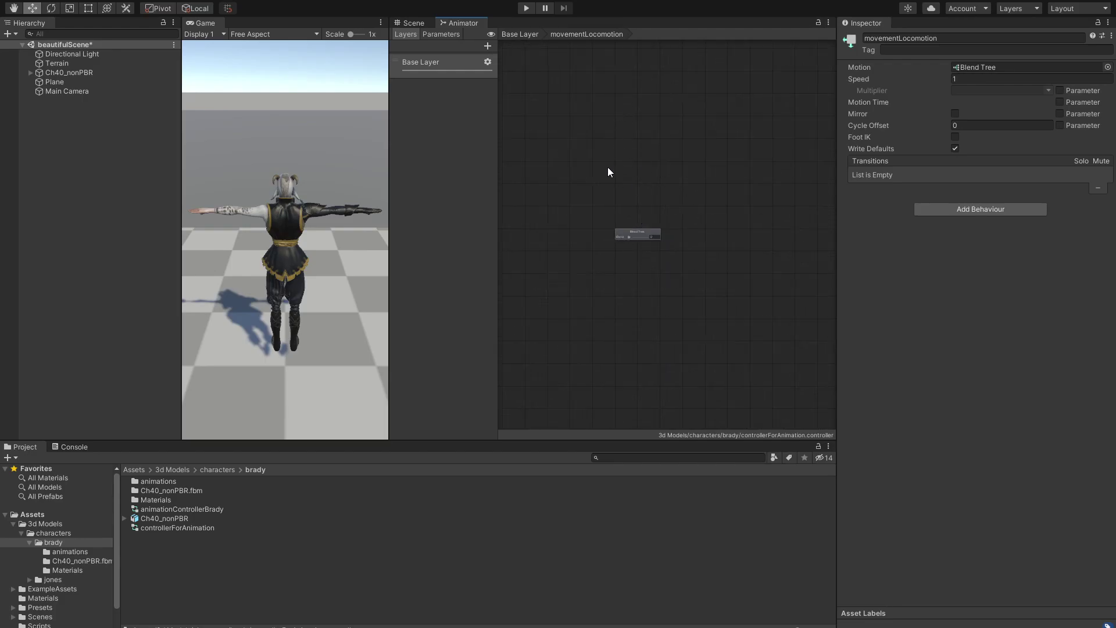
scroll(610, 211, up, 6)
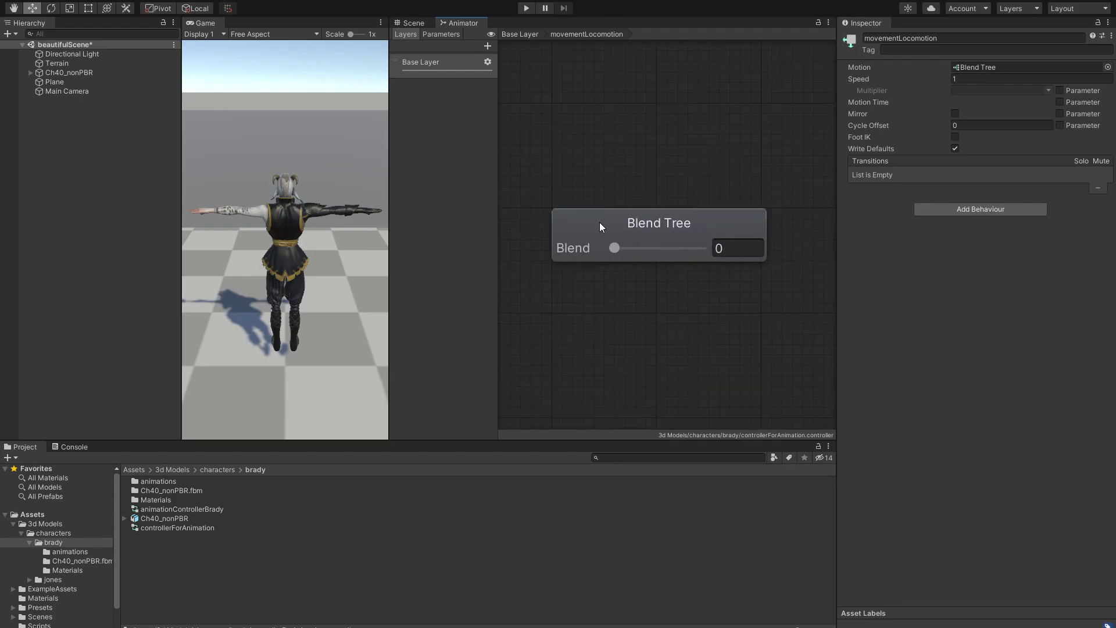
middle_drag(640, 228, 650, 263)
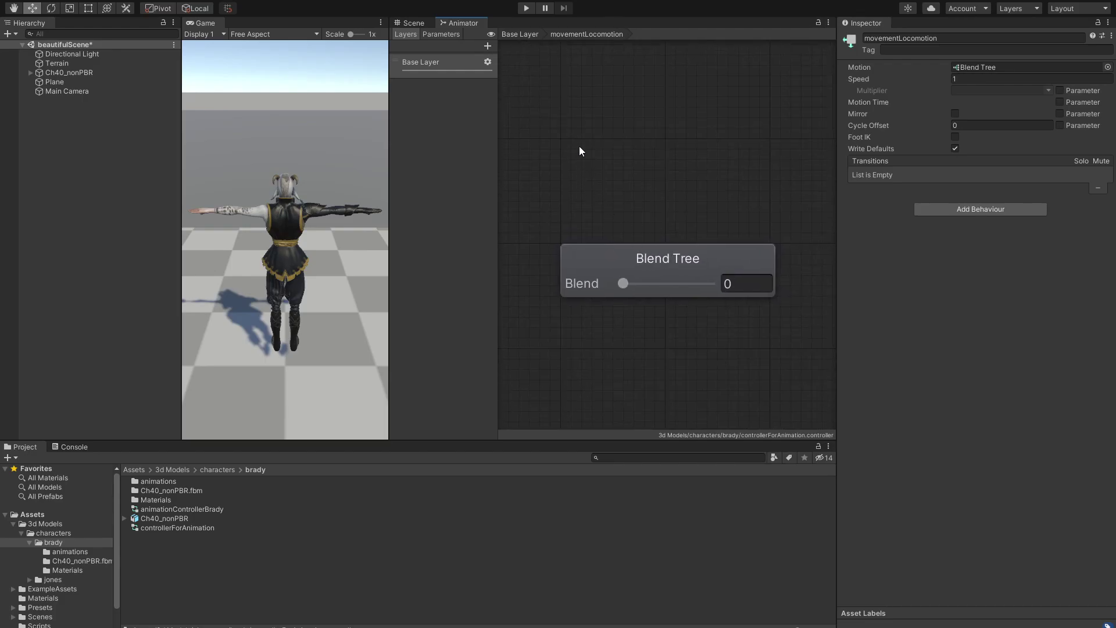
Rename the Blend parameter to vertical and add a float parameter named horizontal
click(429, 34)
double_click(416, 61)
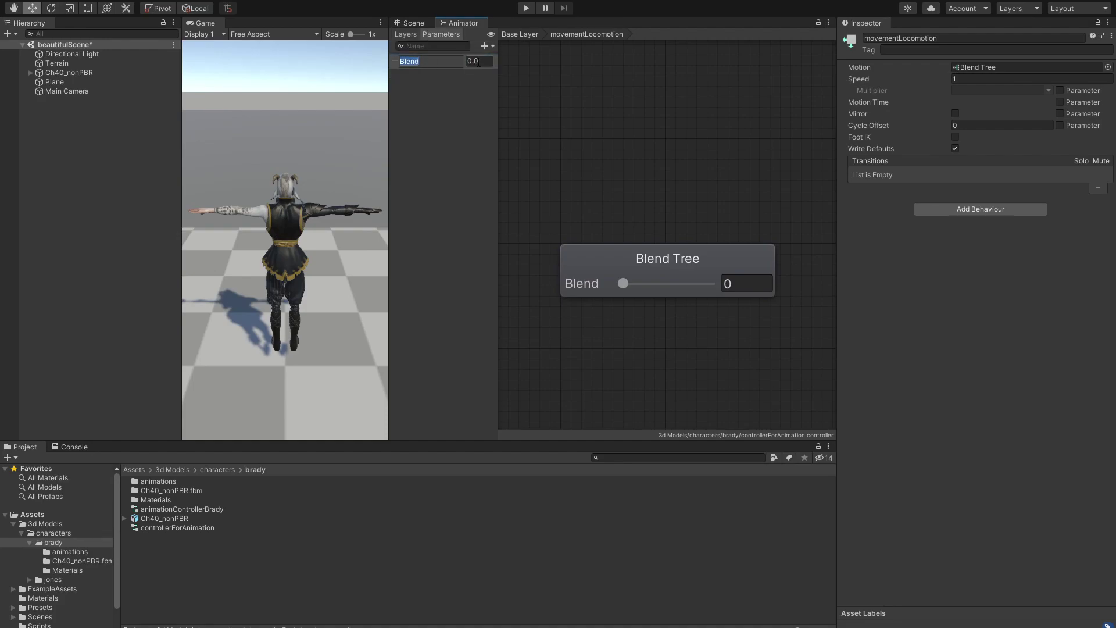
text(vertical)
key(Return)
click(485, 46)
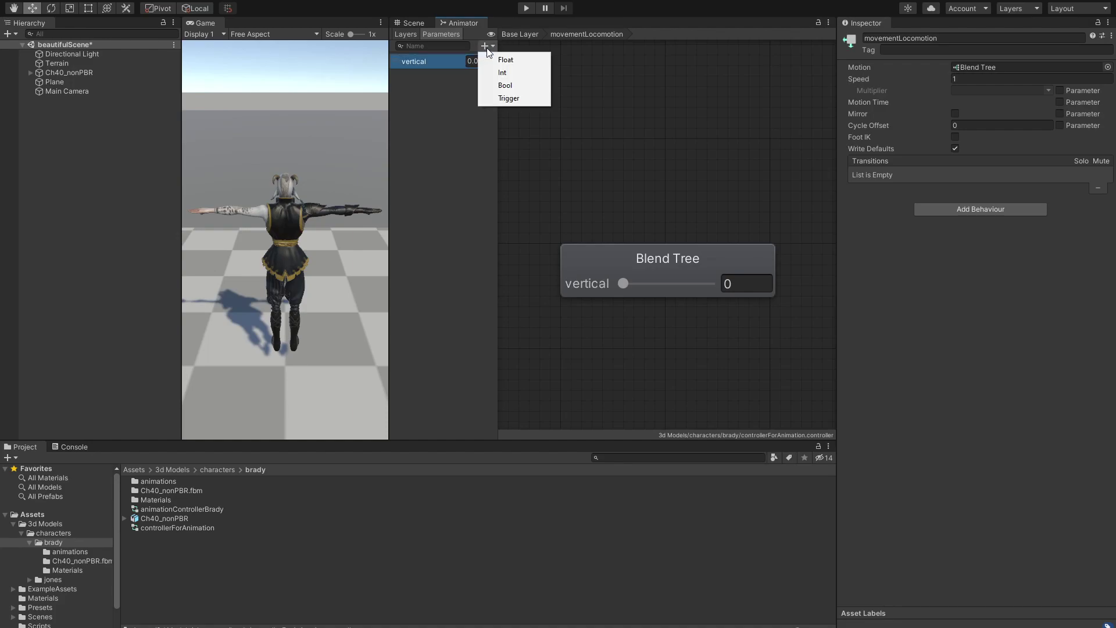
click(499, 57)
text(horizontal)
double_click(437, 62)
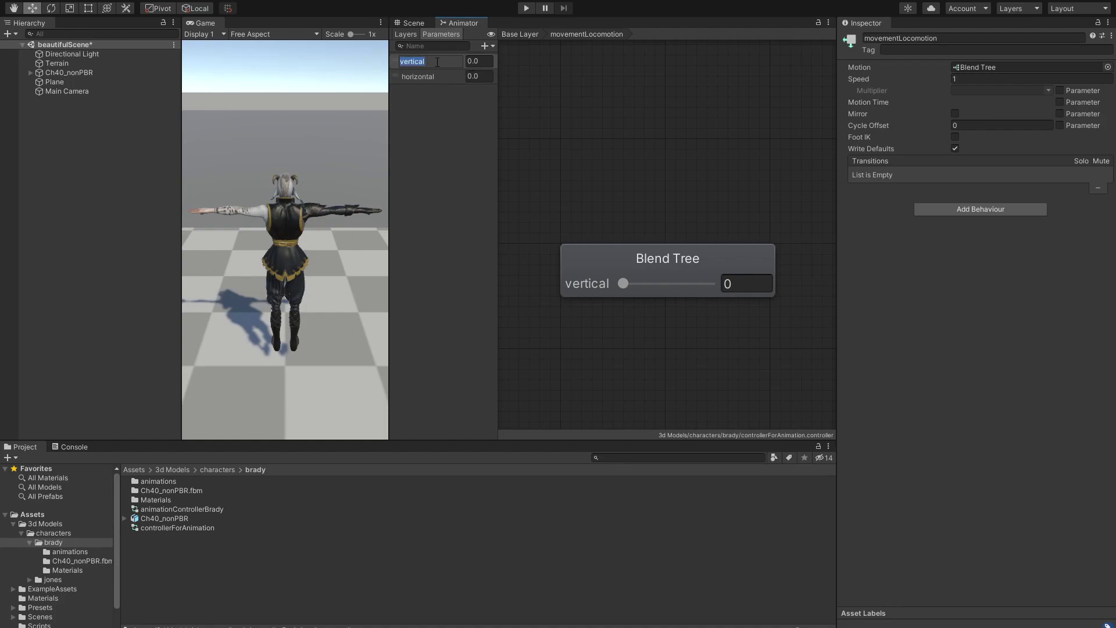
text(forw)
key(BackSpace)
key(BackSpace)
key(BackSpace)
key(BackSpace)
text(vertical)
key(Return)
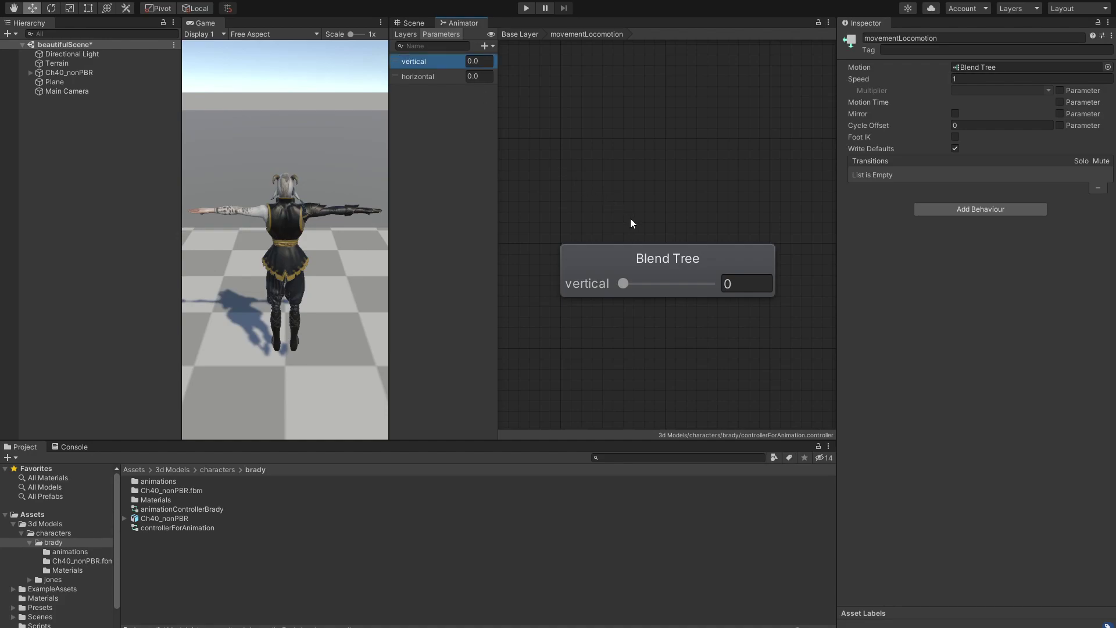
Set the blend type of the Blend Tree node to 2D Simple Directional
scroll(630, 217, down, 2)
scroll(626, 186, up, 1)
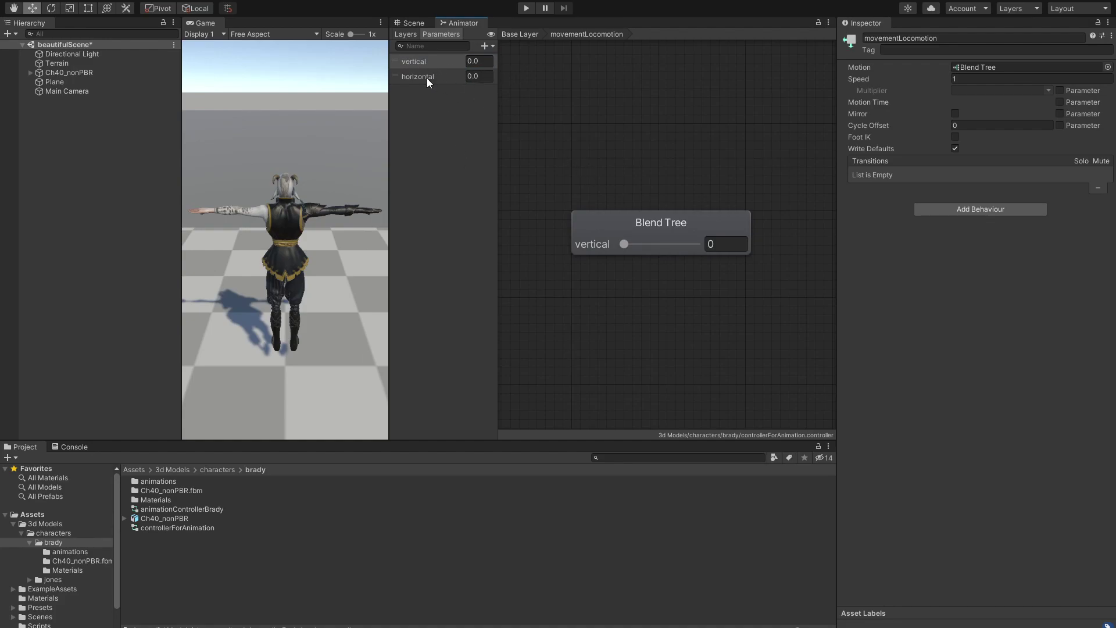
middle_drag(567, 146, 561, 128)
click(674, 204)
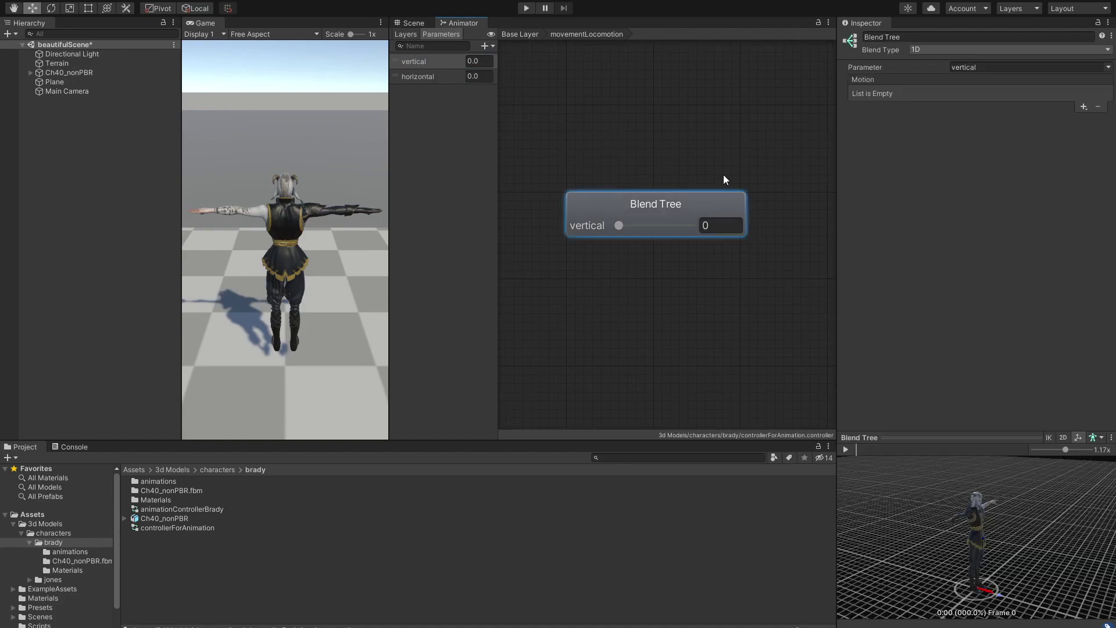
middle_drag(723, 174, 703, 173)
middle_drag(630, 208, 618, 207)
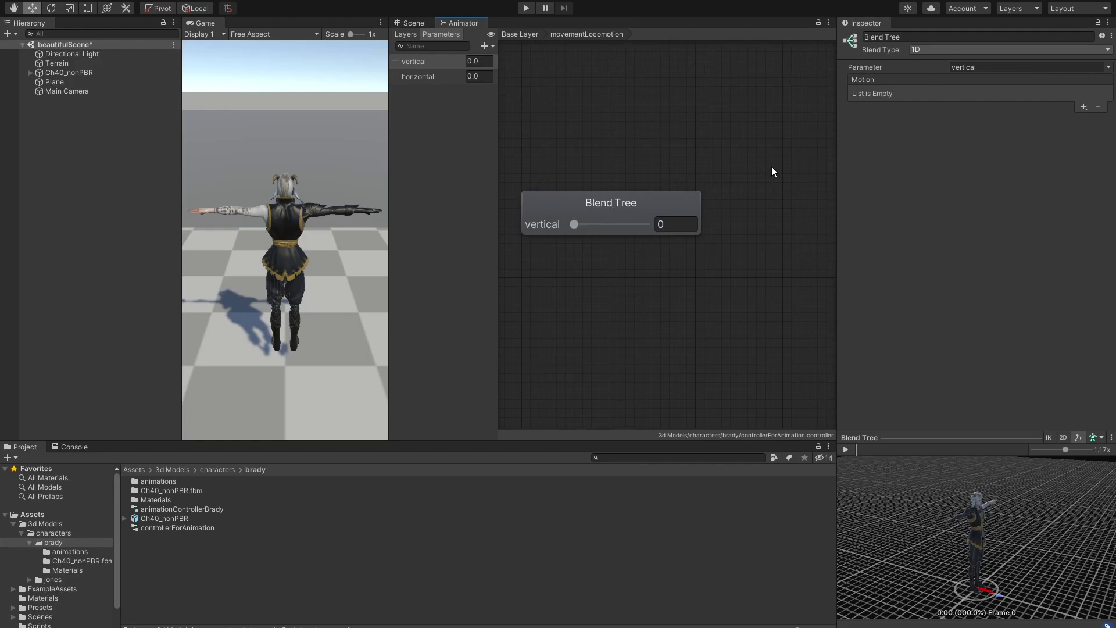
click(947, 49)
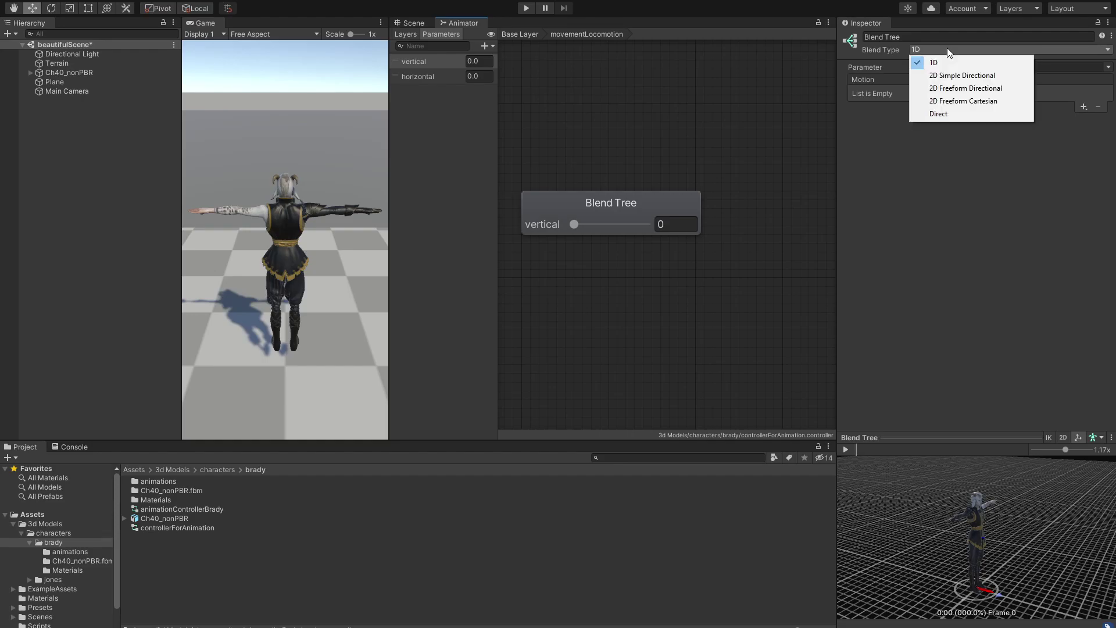
click(974, 75)
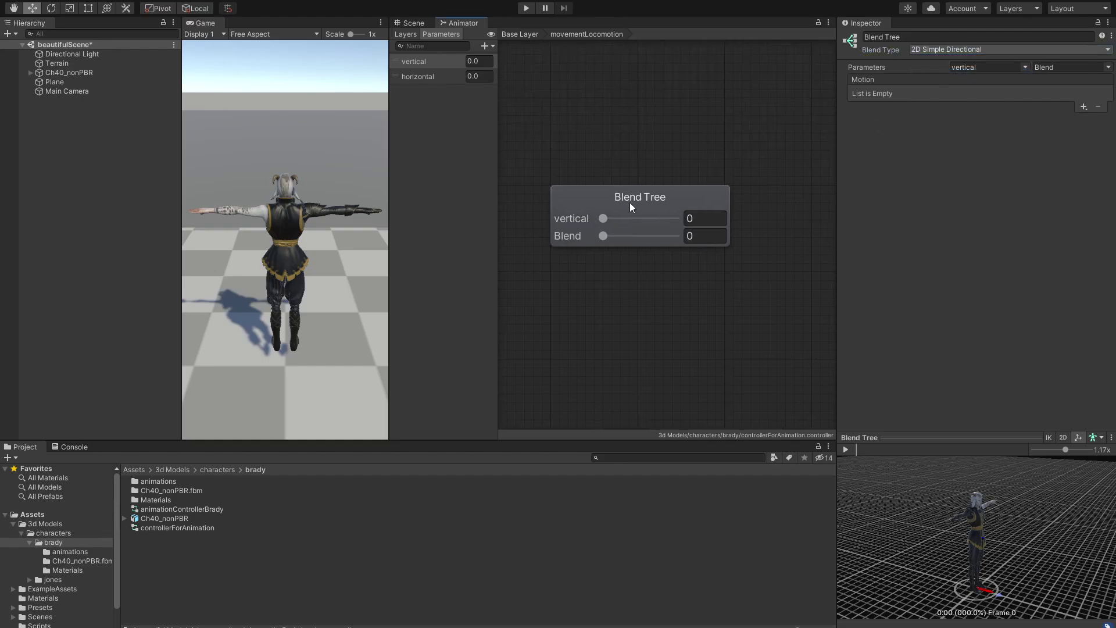
Set the blend tree's second parameter to horizontal, keeping vertical as the first
drag(605, 218, 570, 241)
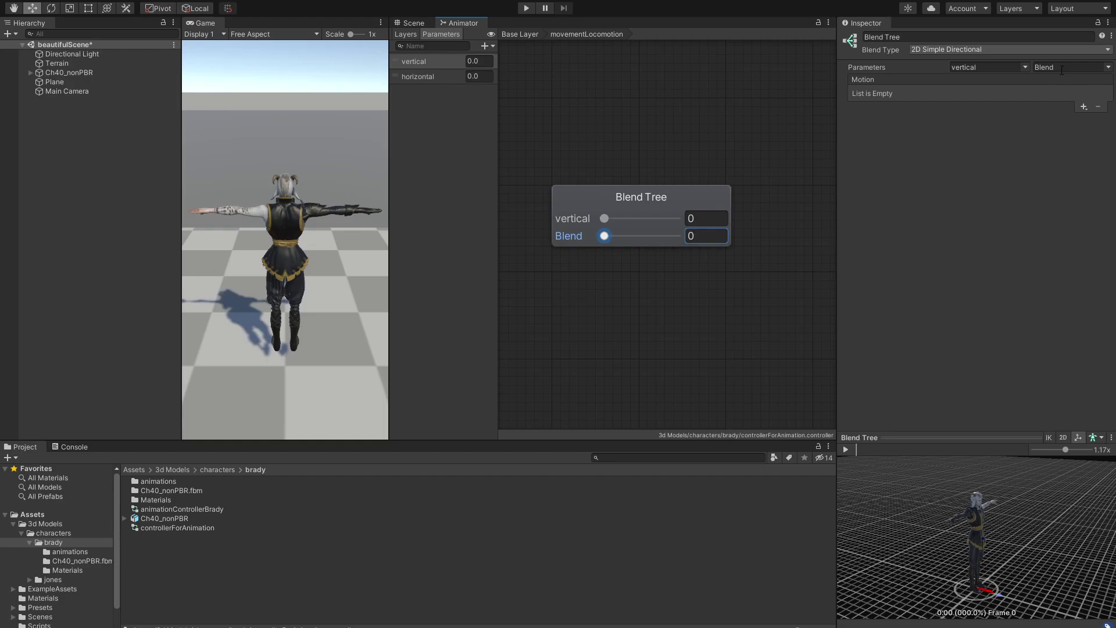
click(1109, 67)
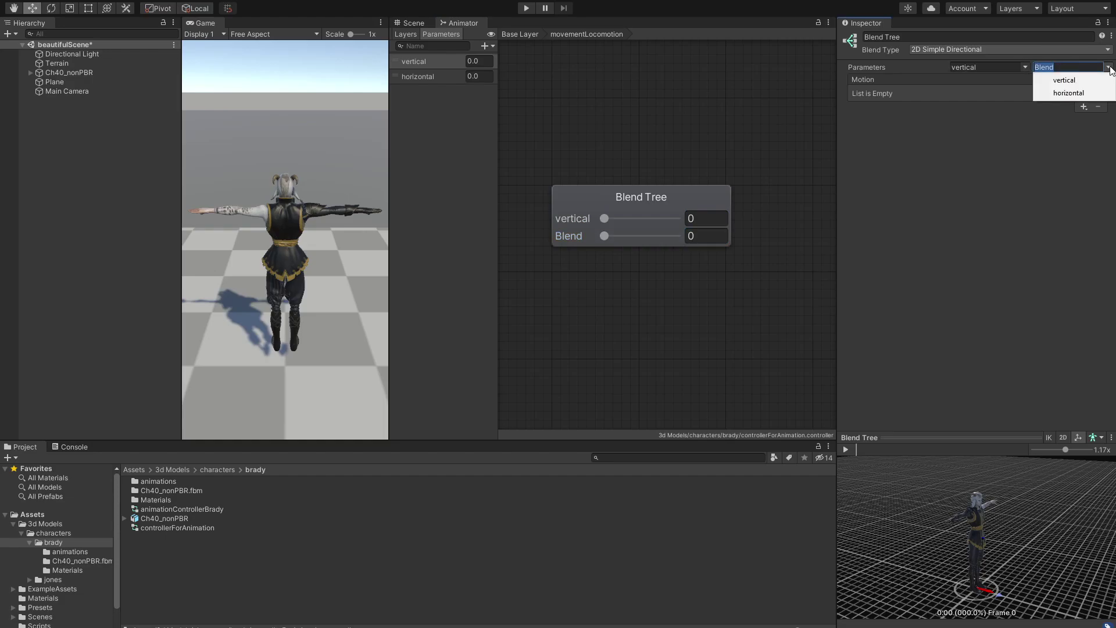
click(1094, 97)
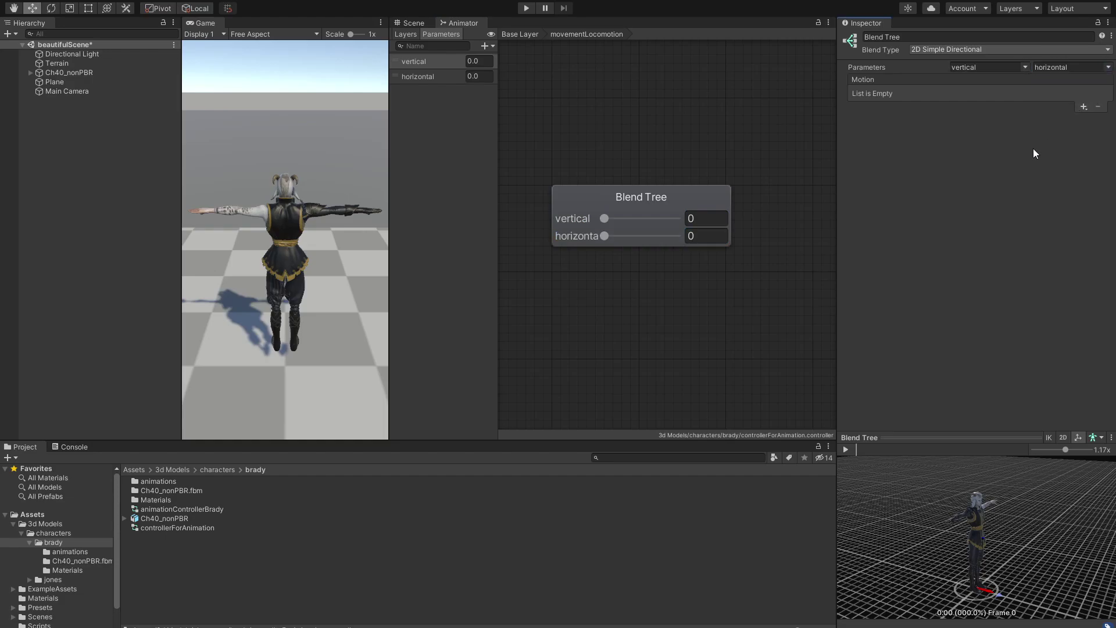
drag(604, 220, 567, 242)
Add a motion field to the blend tree and assign it the mixamo.com clip of the idle animation
click(1084, 107)
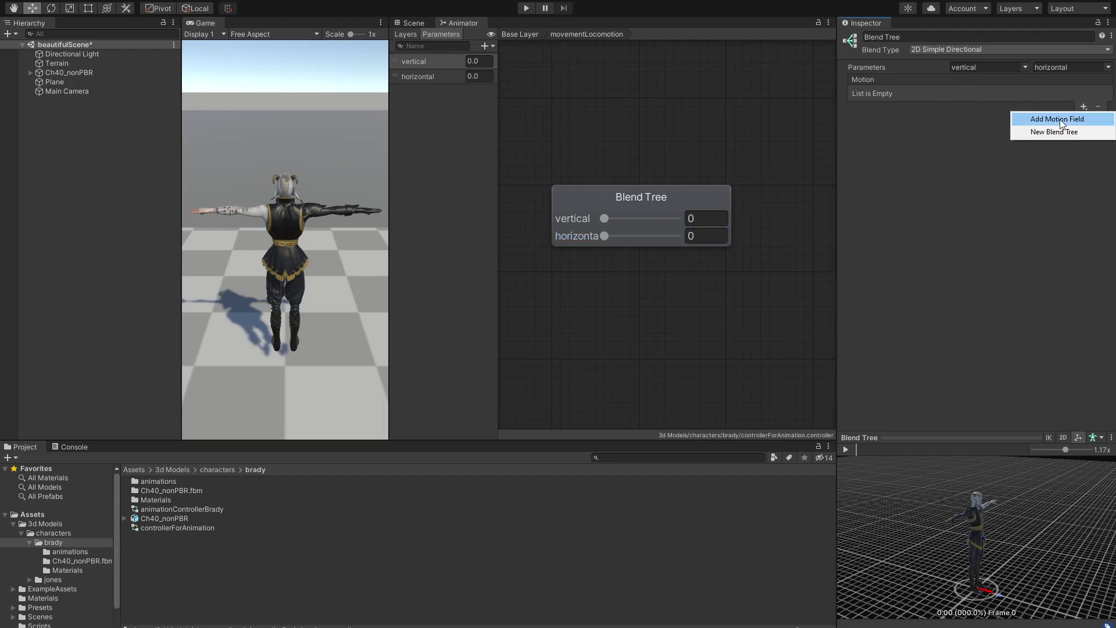
click(1080, 118)
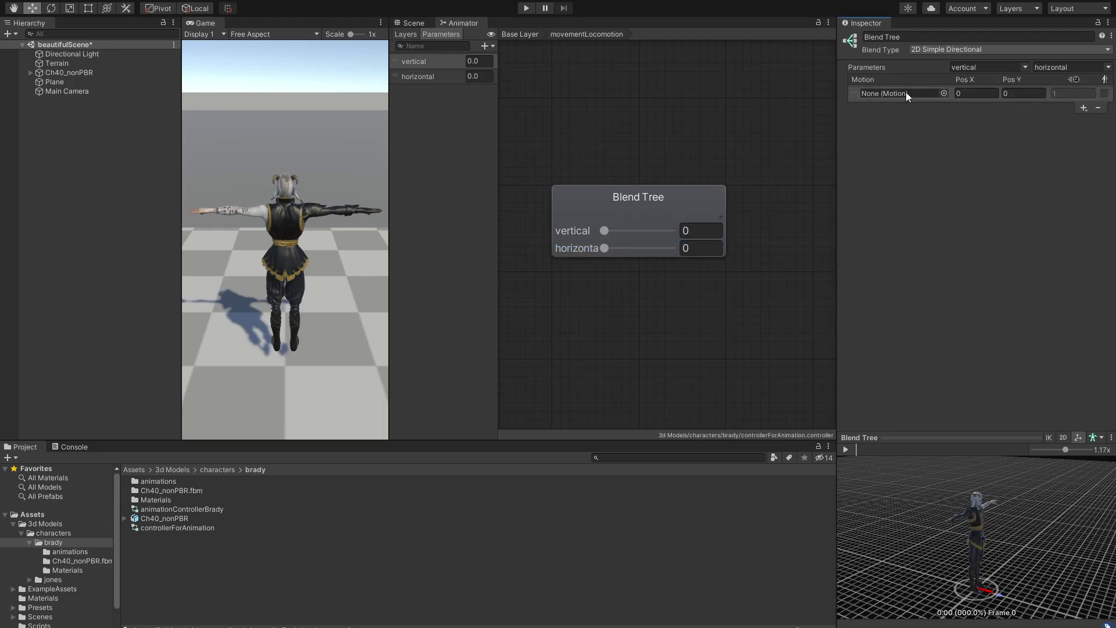
double_click(158, 481)
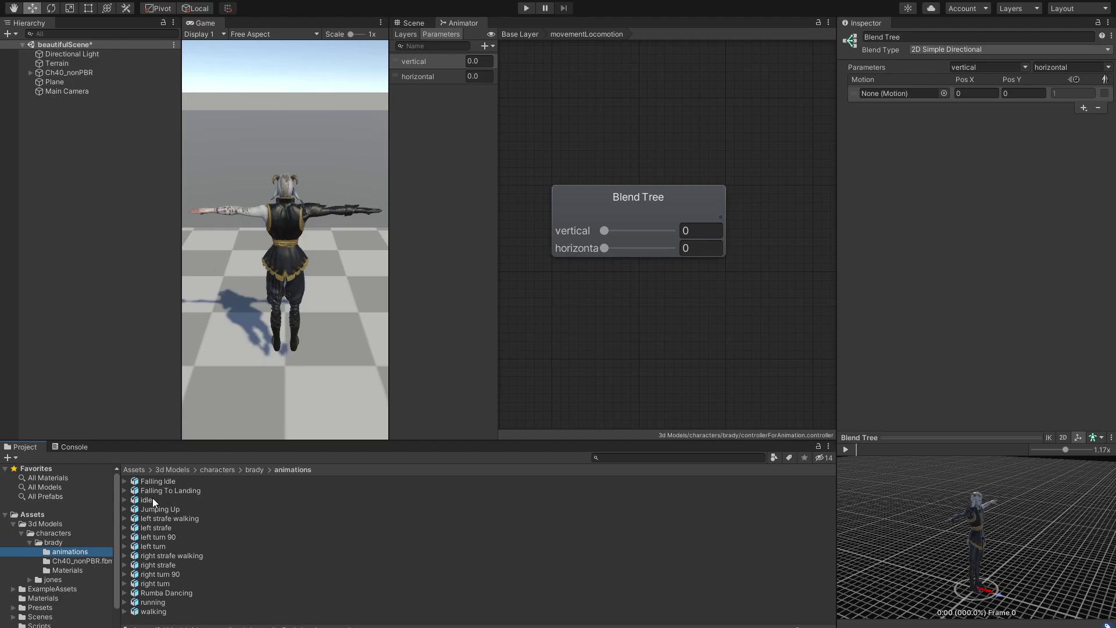
click(125, 499)
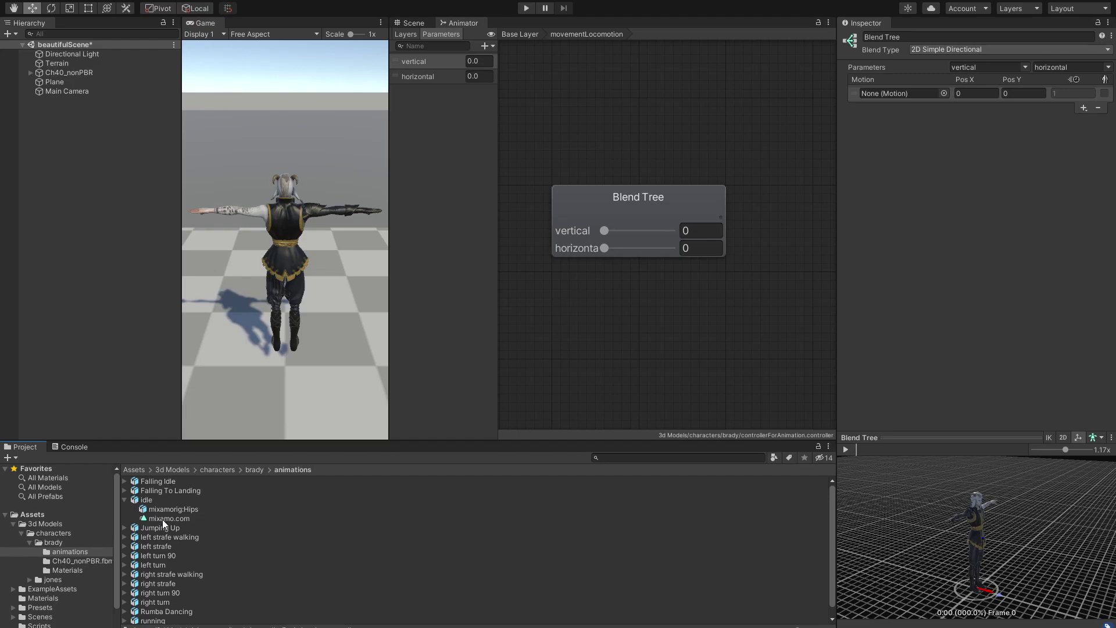
drag(165, 519, 888, 93)
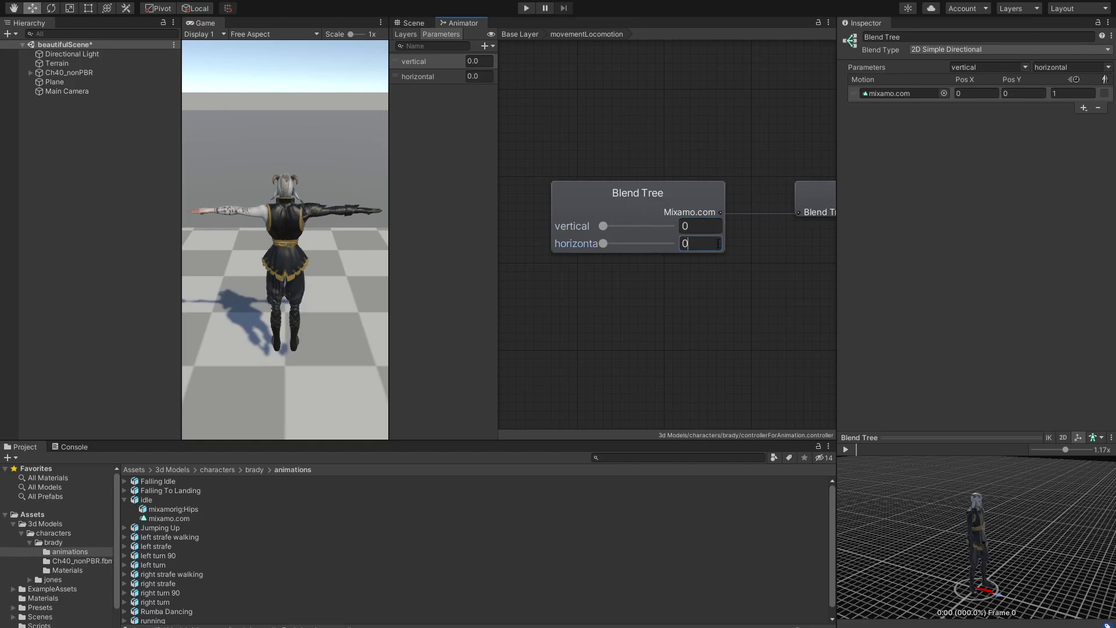
click(676, 193)
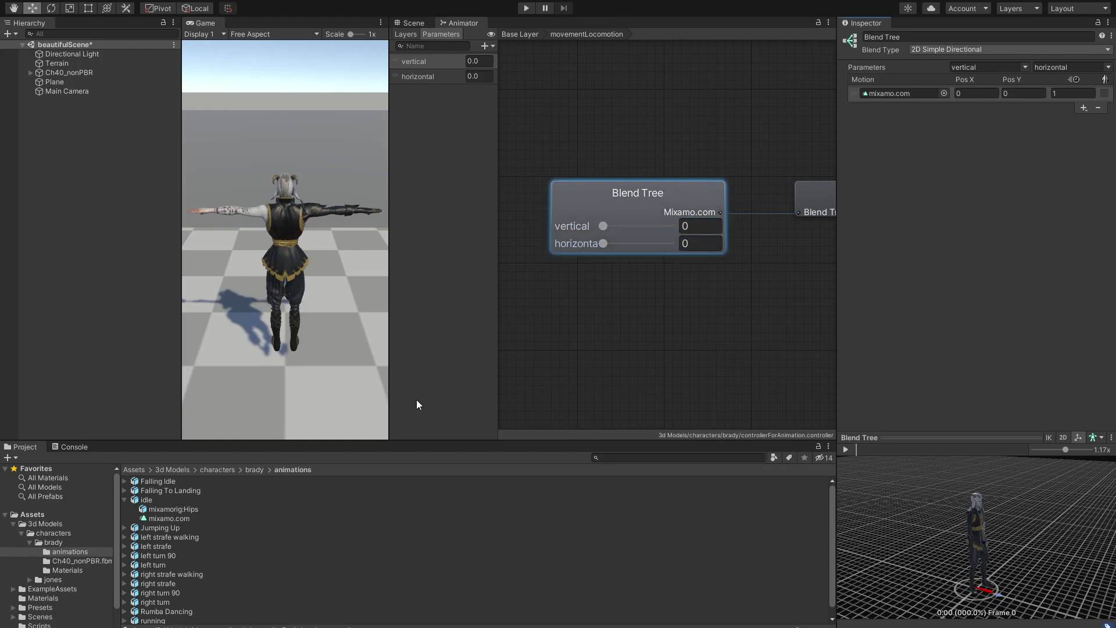
middle_drag(653, 264, 635, 274)
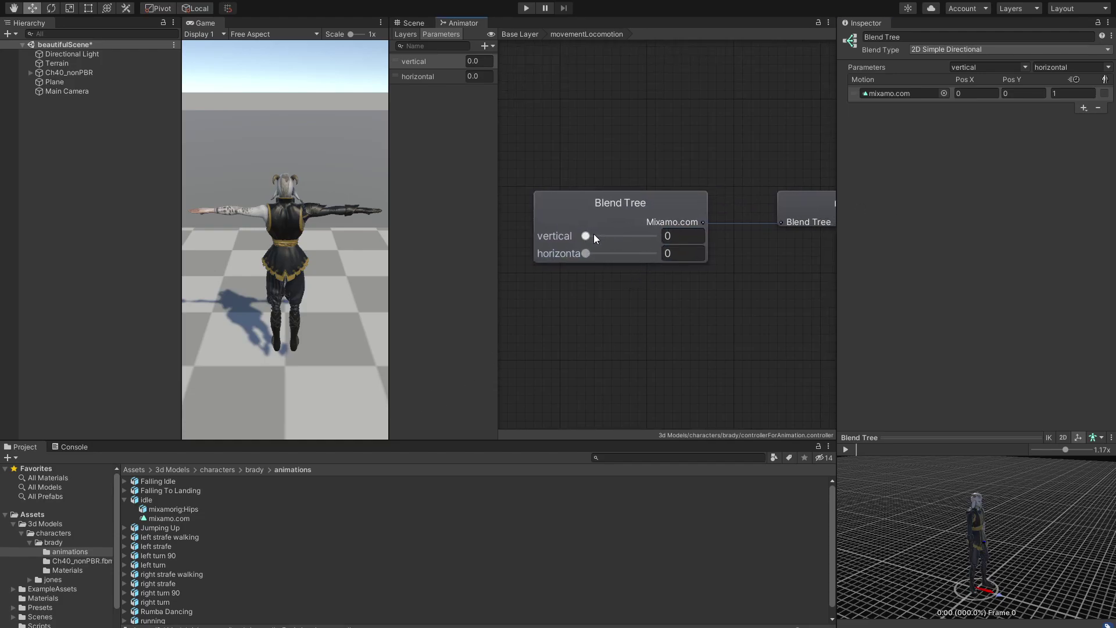
Add a second motion field to the blend tree and set its Pos Y to 1
mouse_move(588, 237)
mouse_down()
mouse_move(631, 235)
mouse_move(582, 236)
mouse_up()
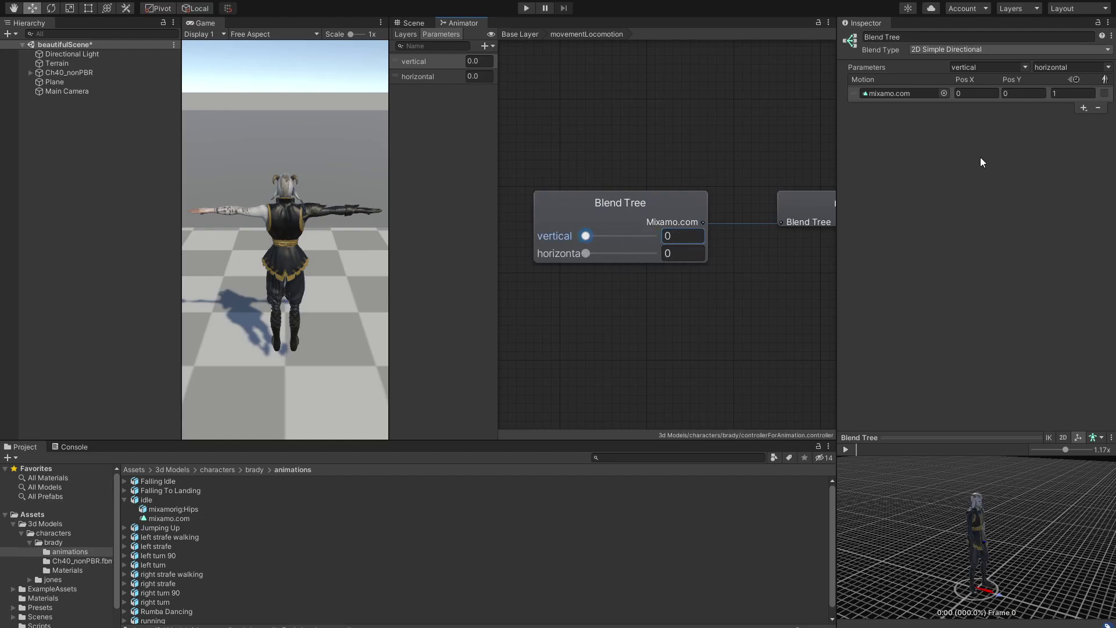
click(1084, 108)
click(1032, 118)
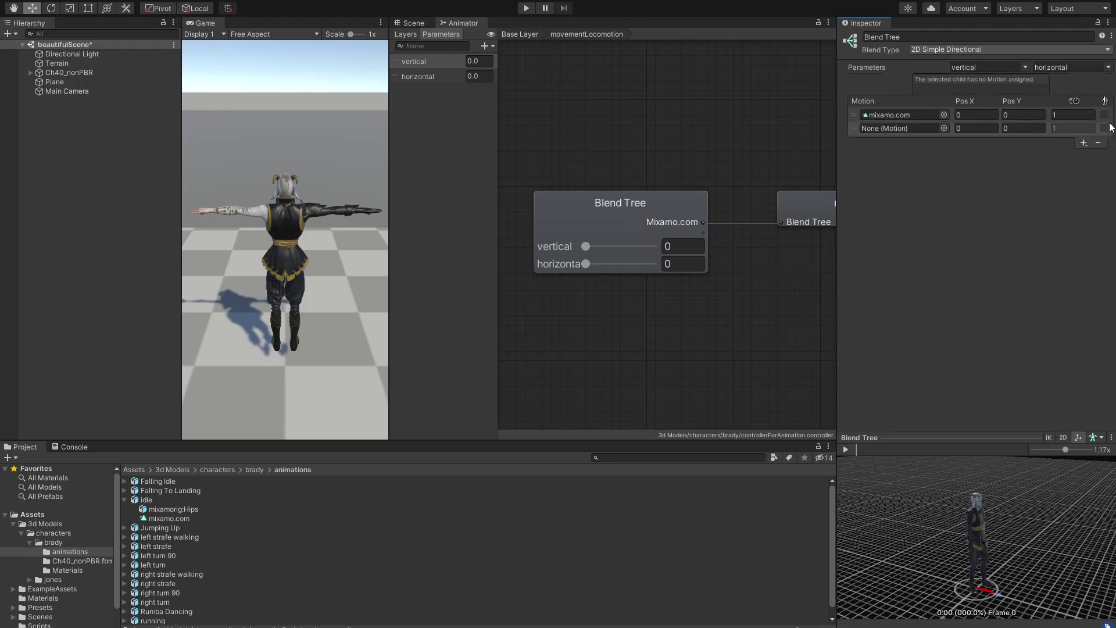
click(1017, 247)
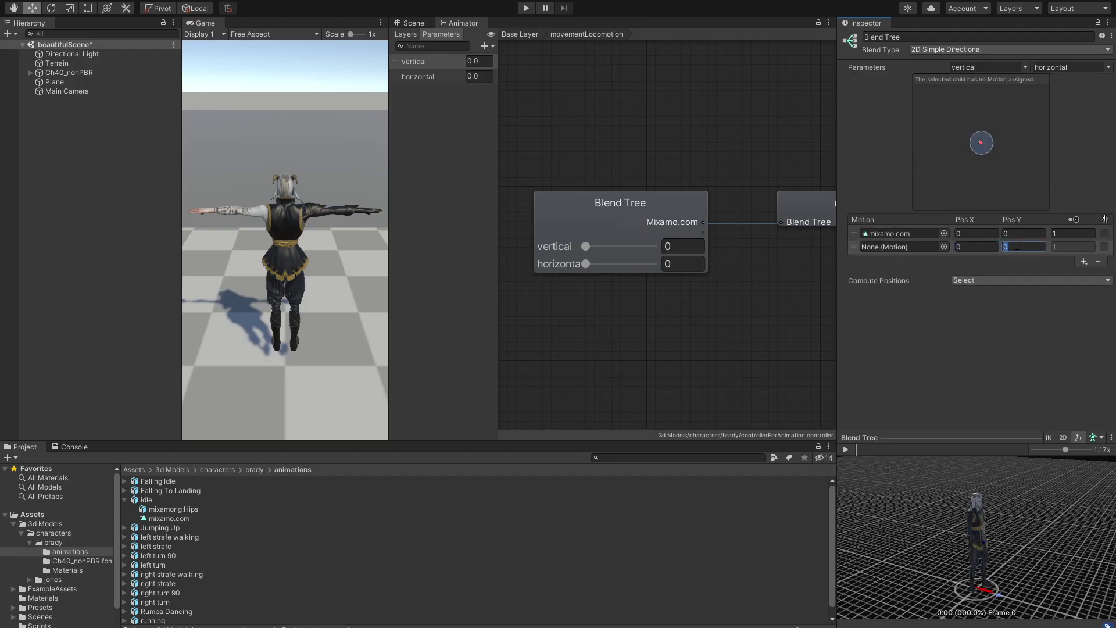
text(1)
Assign the mixamo.com clip of the walking animation to the empty motion field of the blend tree
click(125, 499)
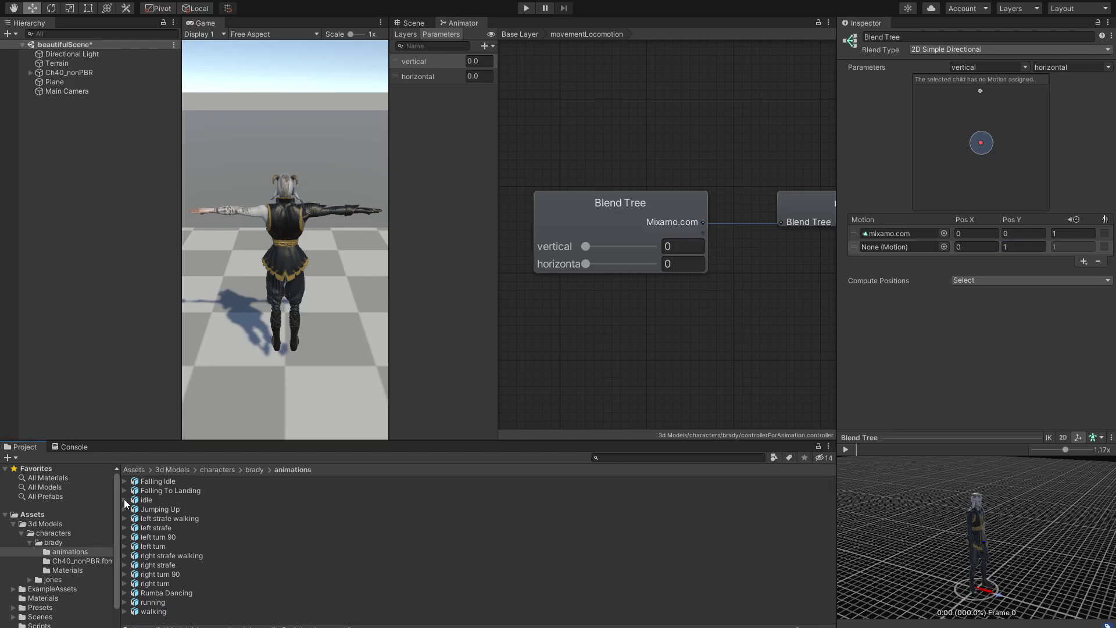
click(124, 611)
drag(802, 304, 891, 247)
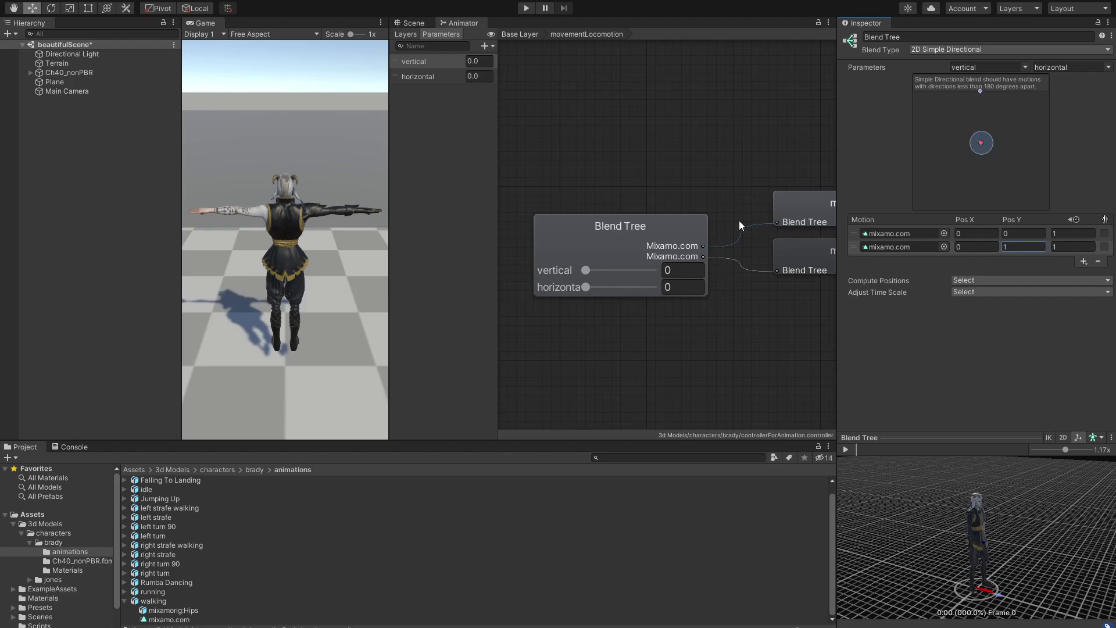
Set the Blend Tree node's vertical value to 1 and change its blend type to 2D Freeform Directional
middle_drag(736, 207, 726, 167)
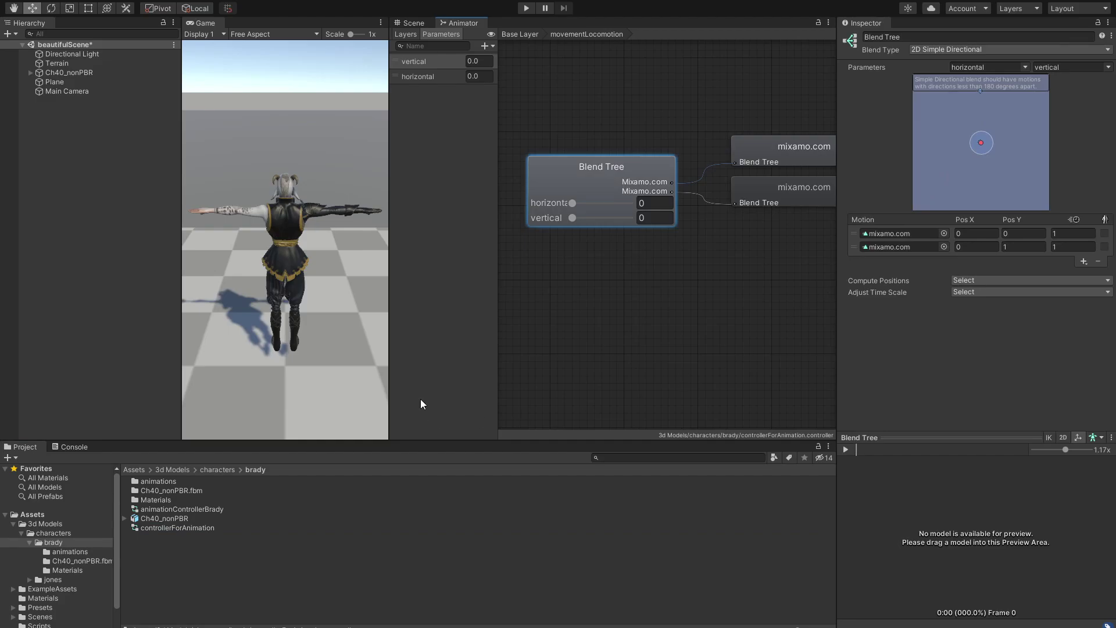
drag(585, 243, 615, 248)
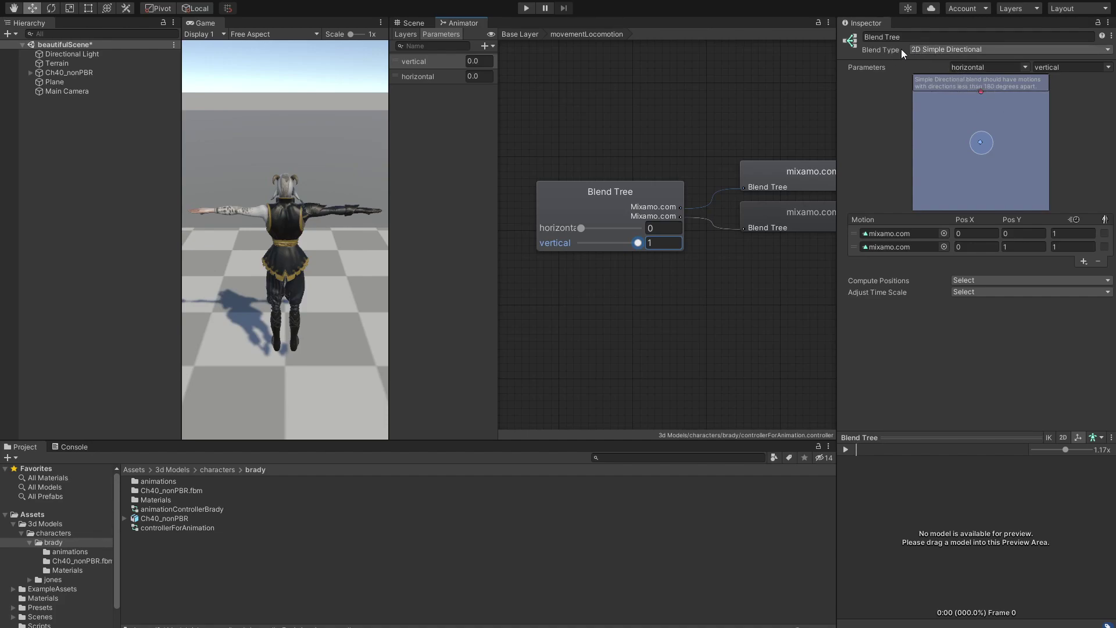
click(929, 50)
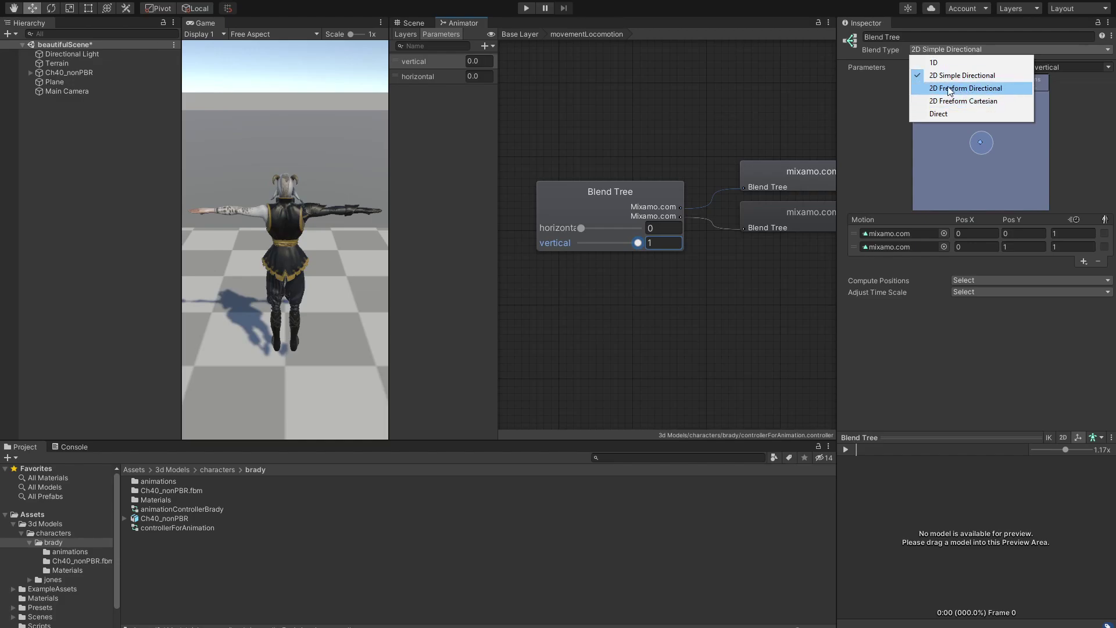
click(977, 89)
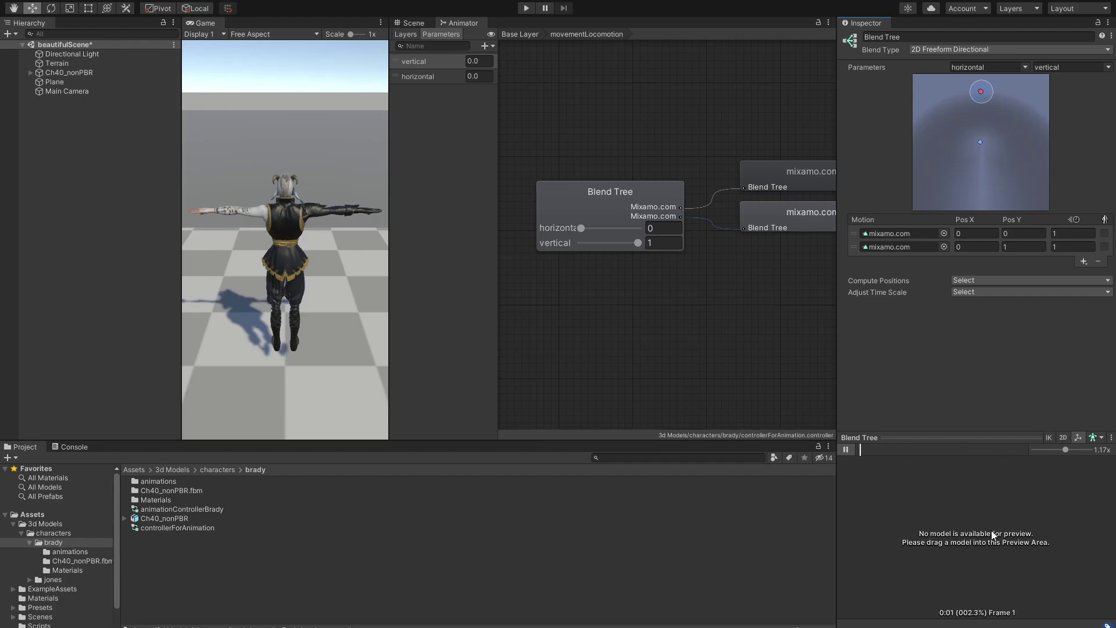
Load the Ch40_nonPBR model into the blend tree preview and bring the vertical value down to 0 to check the motion
drag(160, 518, 992, 484)
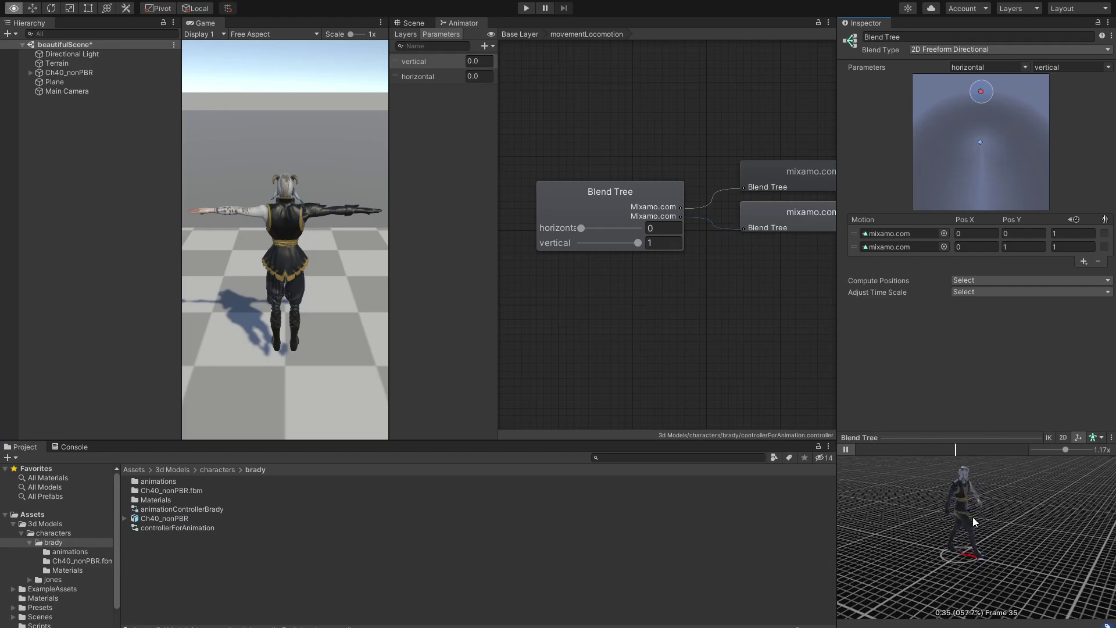
alt+drag(1022, 519, 997, 525)
scroll(998, 524, up, 3)
scroll(997, 525, down, 3)
drag(637, 245, 567, 242)
alt+drag(981, 523, 950, 526)
mouse_move(583, 241)
mouse_down()
mouse_move(651, 244)
mouse_move(570, 241)
mouse_move(667, 240)
mouse_move(526, 242)
mouse_move(634, 243)
mouse_move(576, 249)
mouse_up()
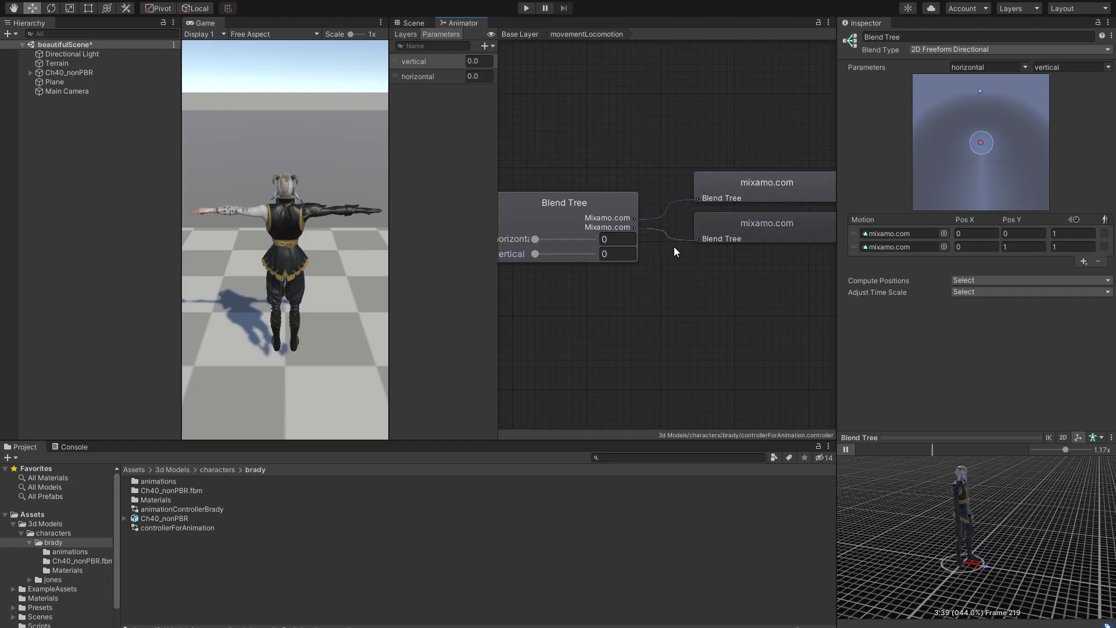
Add a third motion with Pos X -1 and assign it the mixamo.com clip of left strafe walking
click(549, 180)
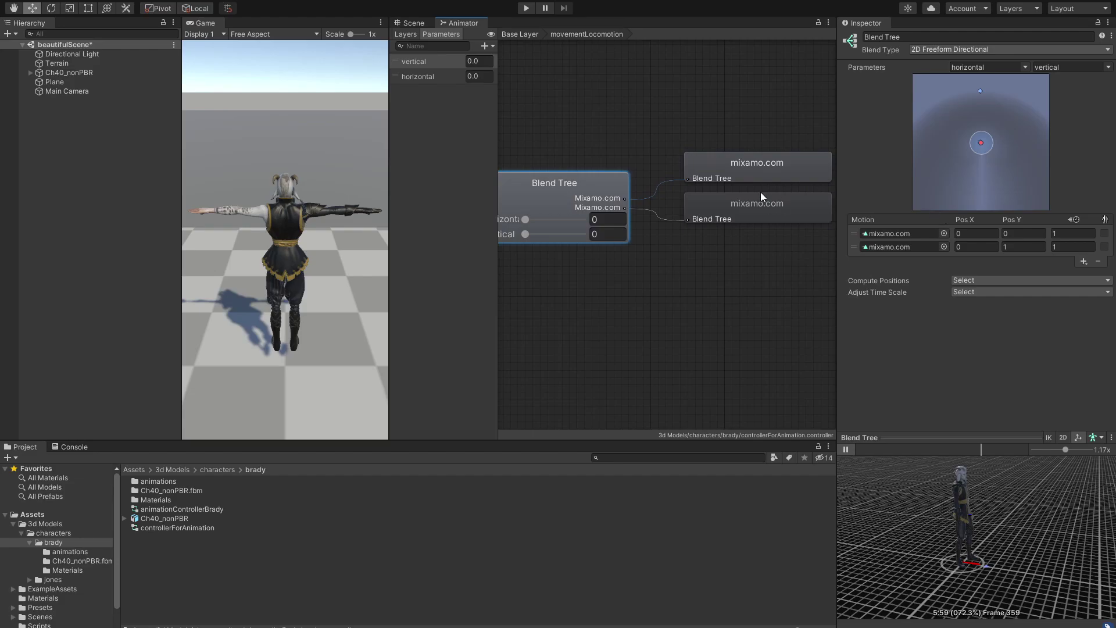
middle_drag(719, 239, 744, 231)
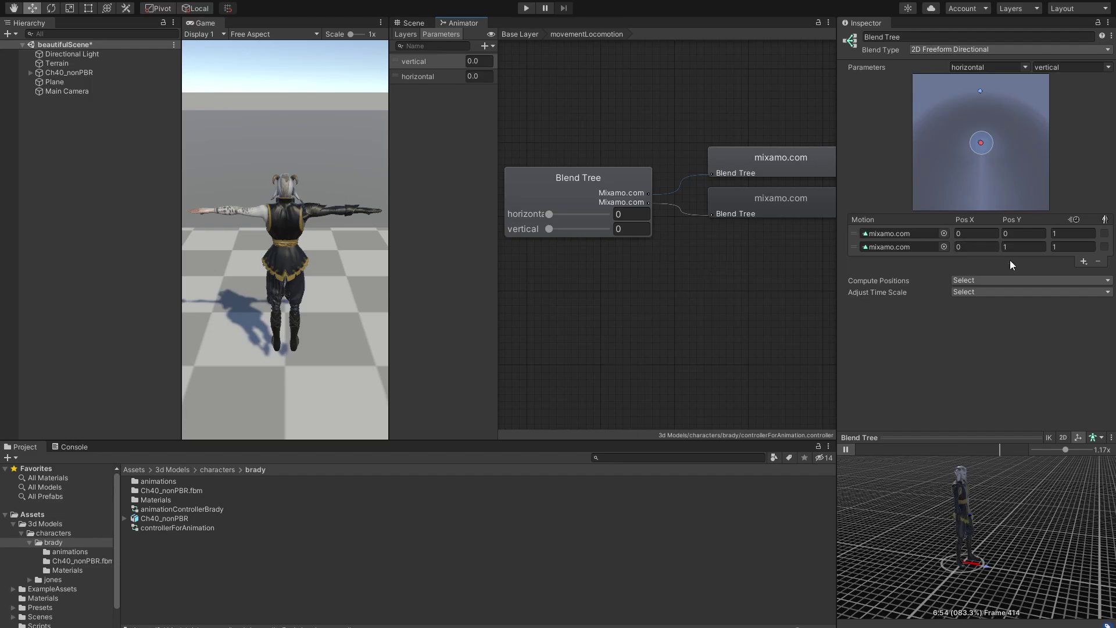
click(1084, 263)
click(1046, 272)
mouse_move(549, 223)
mouse_down()
mouse_move(594, 224)
mouse_move(566, 223)
mouse_up()
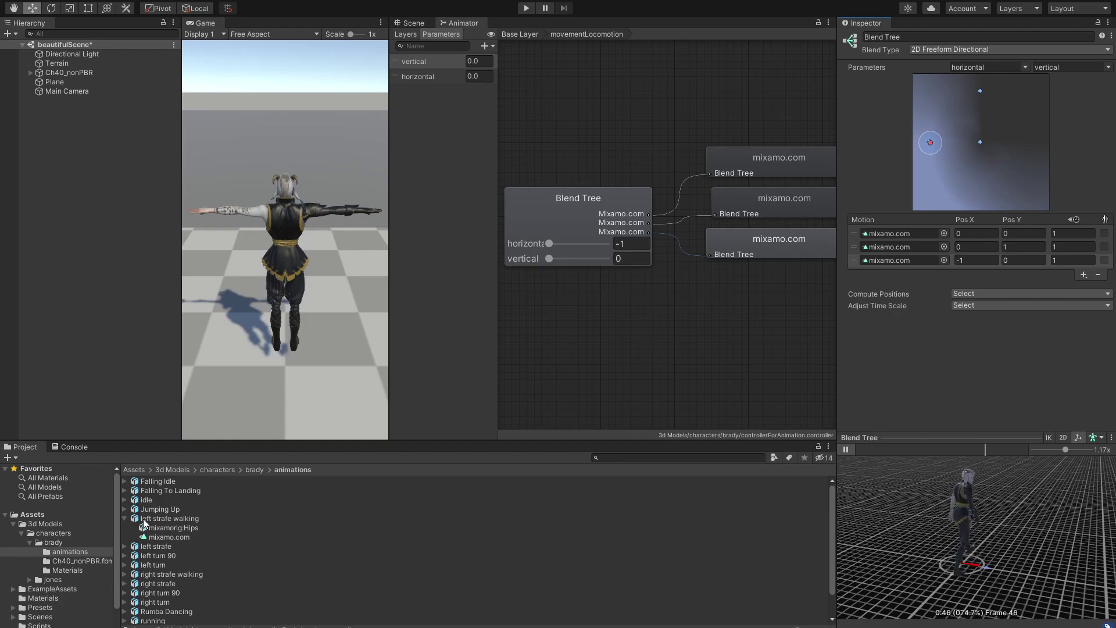
drag(171, 537, 890, 258)
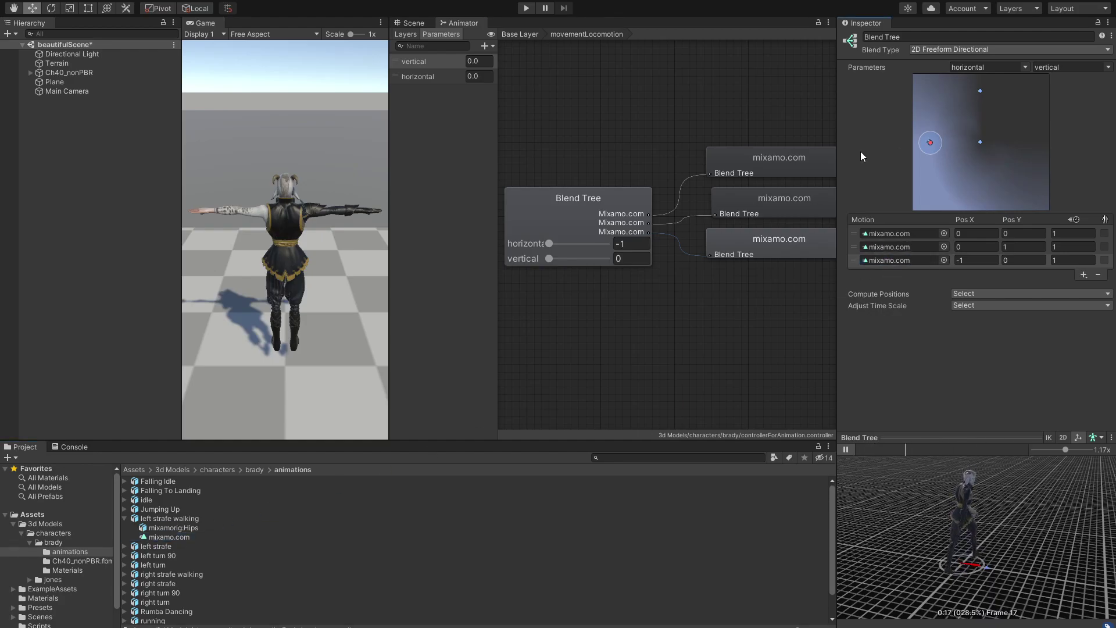
Preview the blend between left strafe and forward walking with vertical at 1, moving horizontal from -1 to 0
mouse_move(554, 244)
mouse_down()
mouse_move(648, 264)
mouse_move(541, 244)
mouse_up()
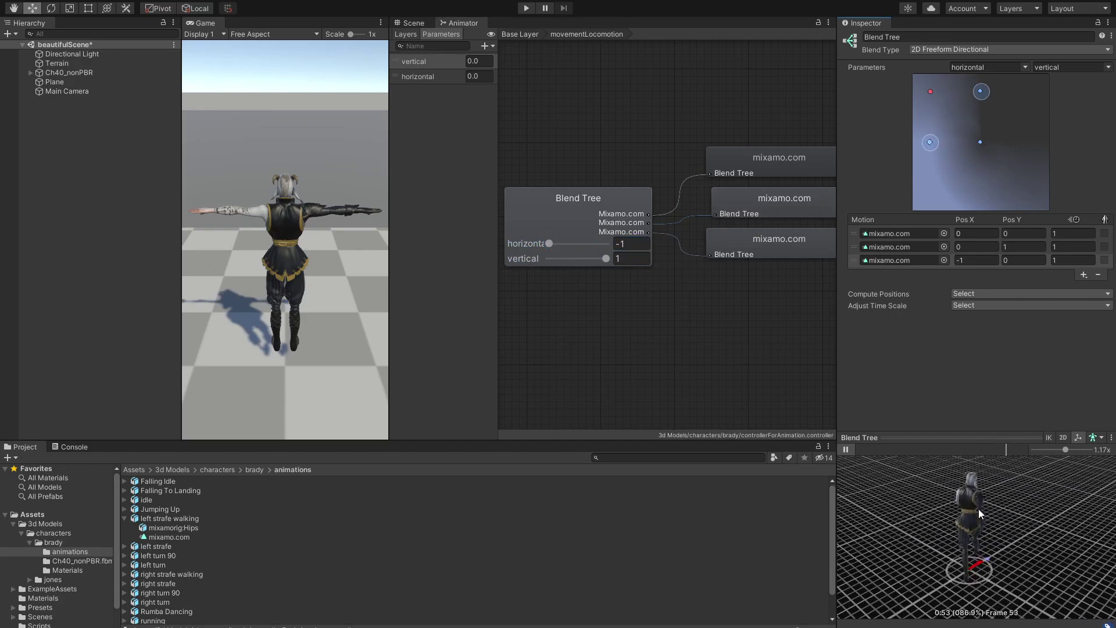
drag(548, 243, 639, 247)
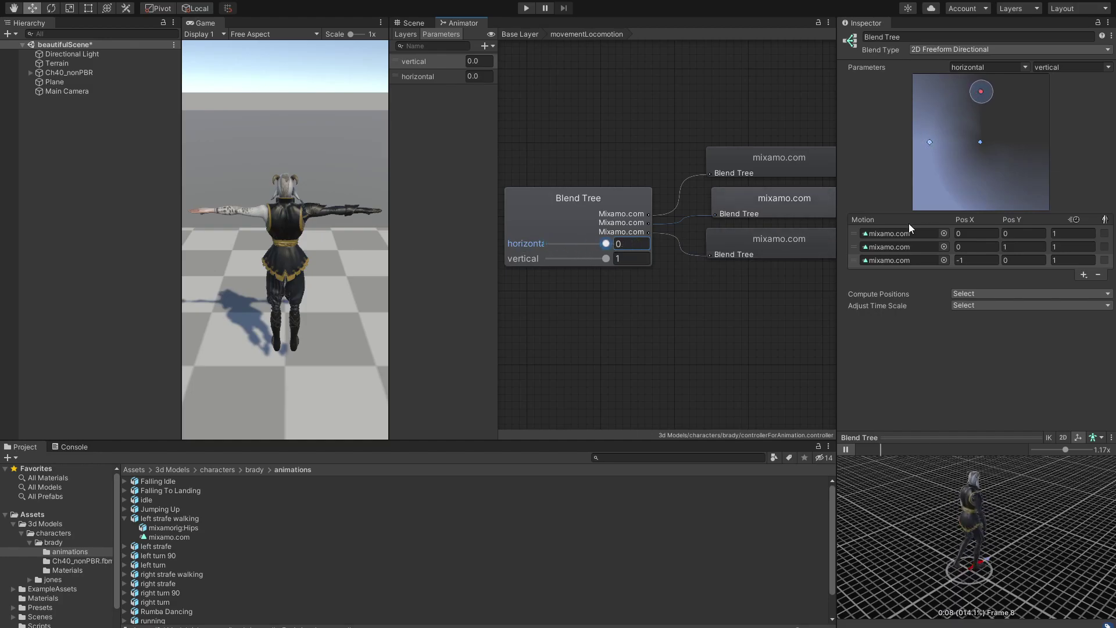
Add a fourth motion with Pos X 1 and assign it the mixamo.com clip of right strafe walking
click(1084, 274)
click(1046, 283)
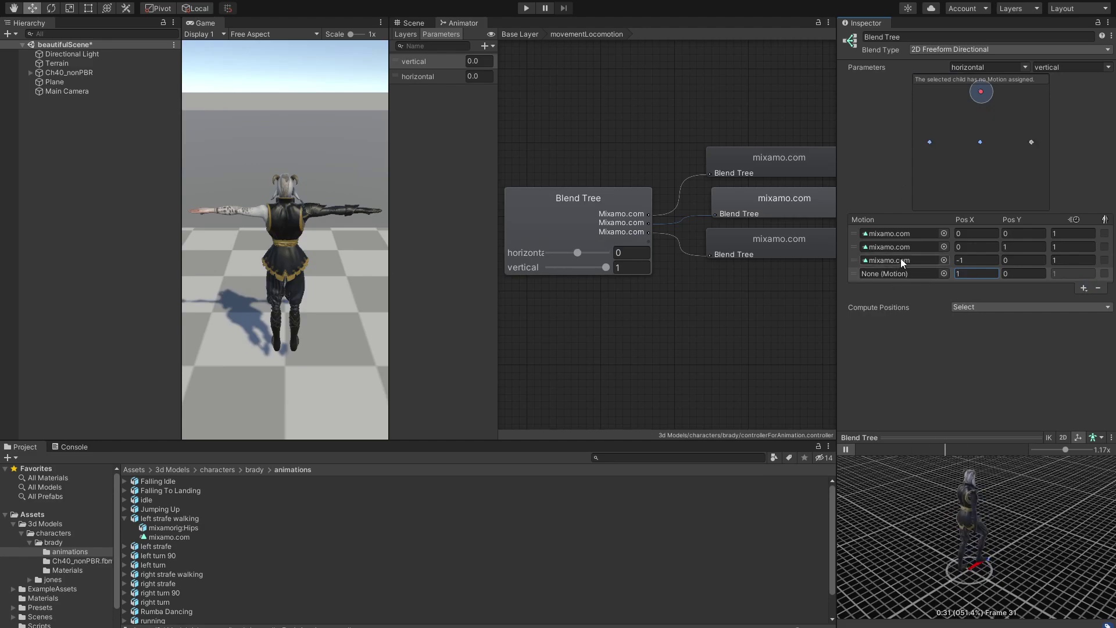
click(901, 260)
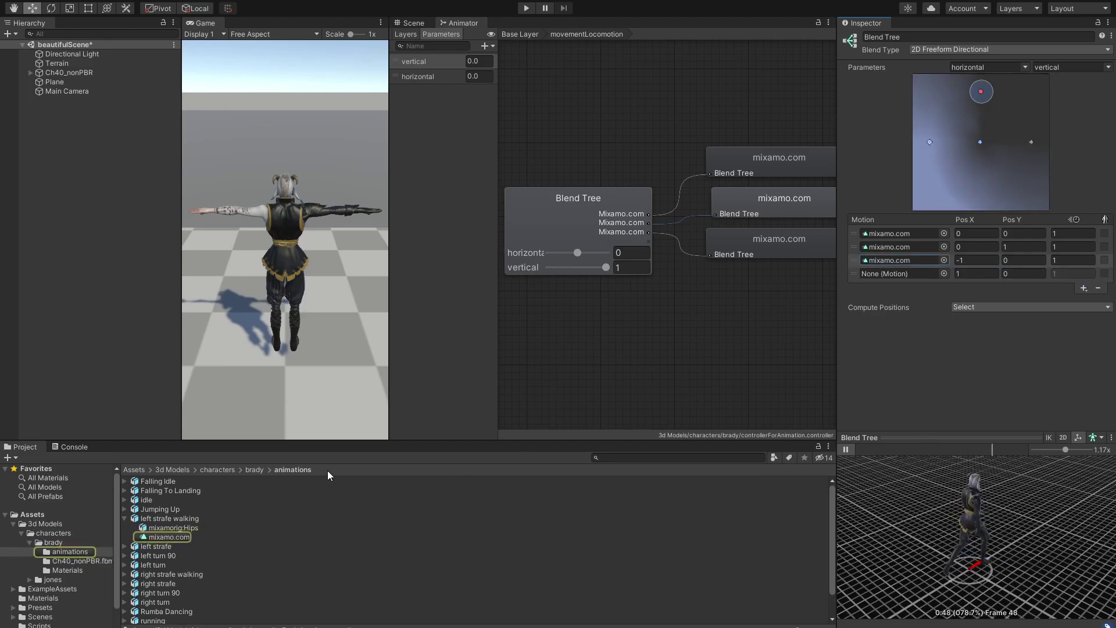
click(125, 518)
click(124, 555)
drag(169, 573, 888, 273)
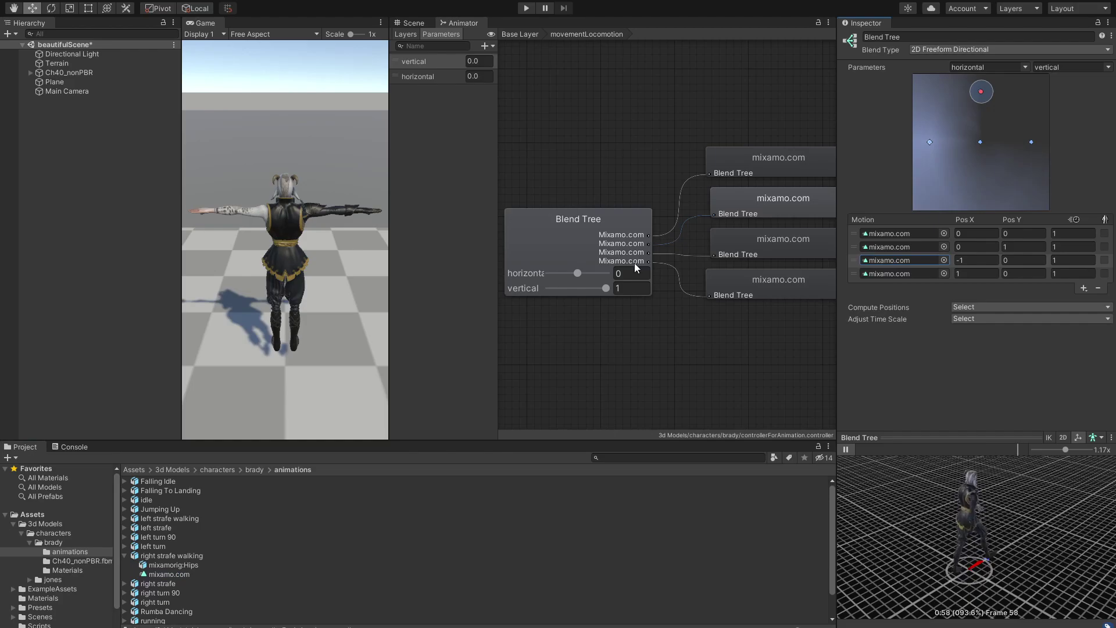
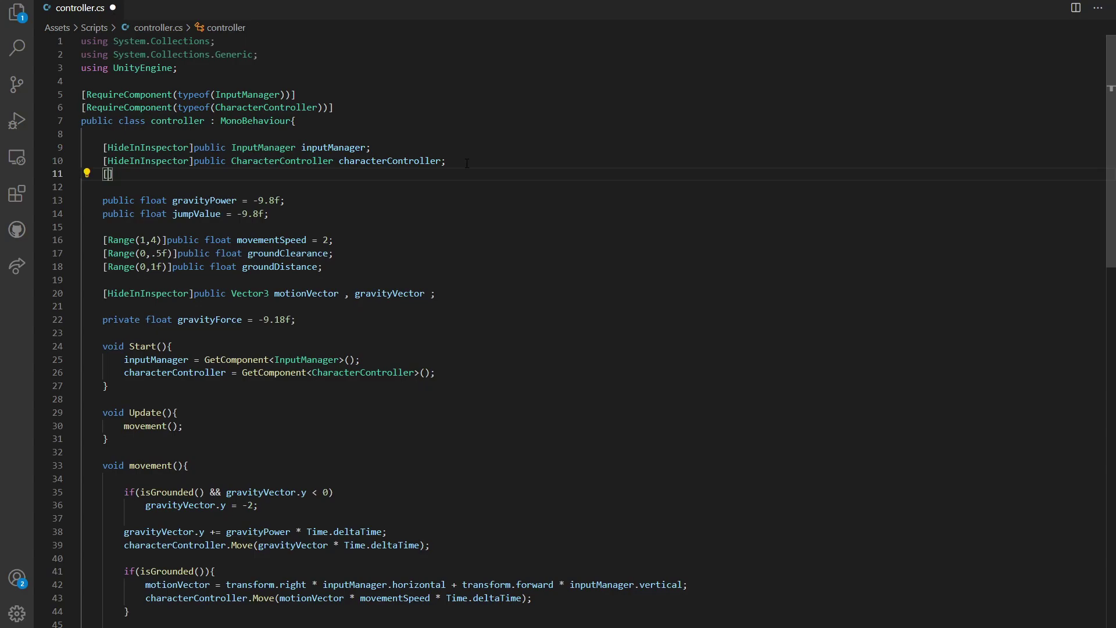
Declare a public Animator field named animator, hidden in the inspector, below the characterController field
text(Hid)
key(Tab)
text(]pub)
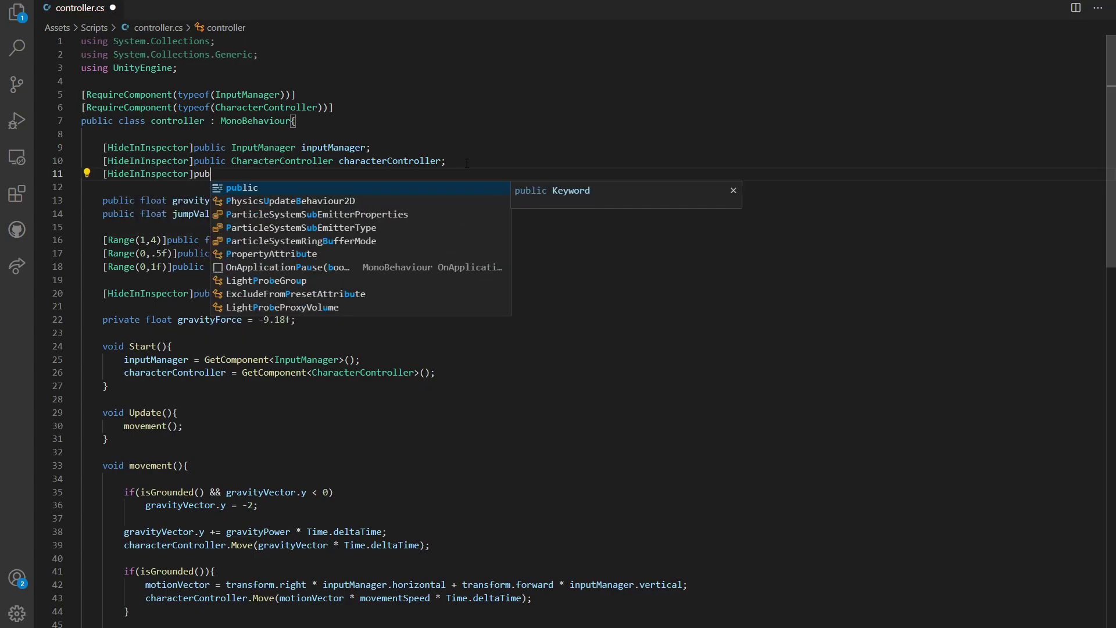
key(Tab)
text(A)
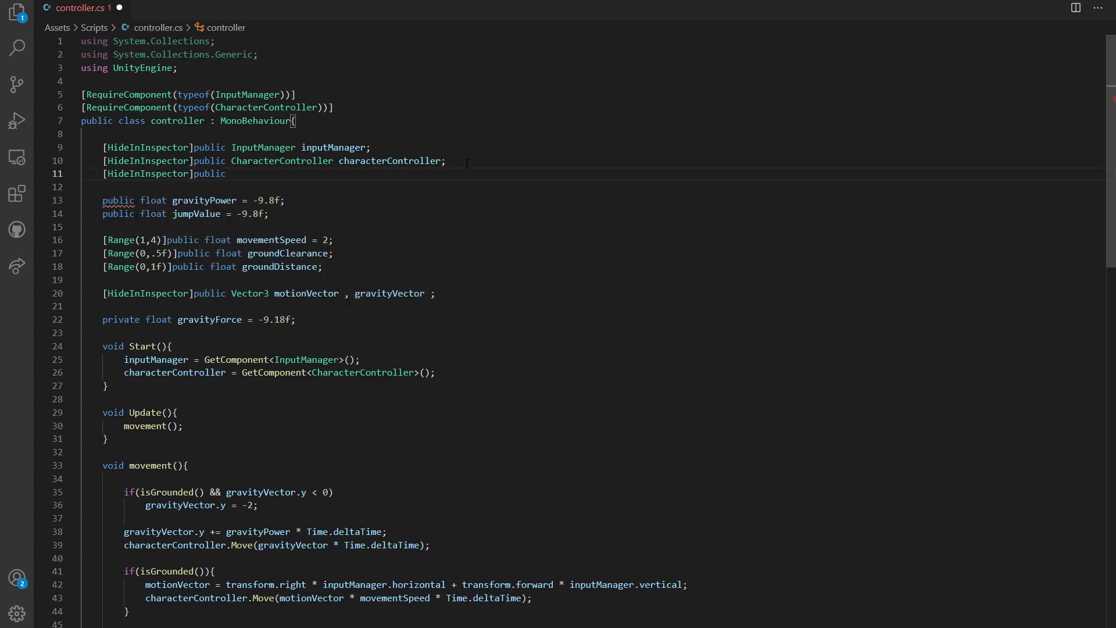
text(nimator animator;)
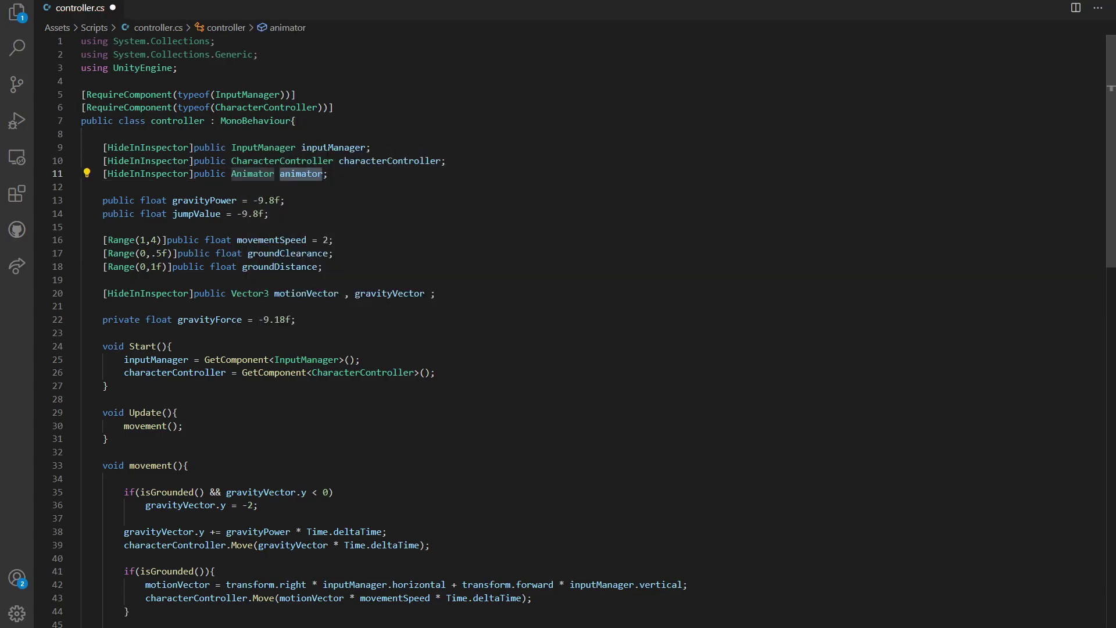
Assign the animator variable with GetComponent<Animator>() at the end of Start()
double_click(328, 149)
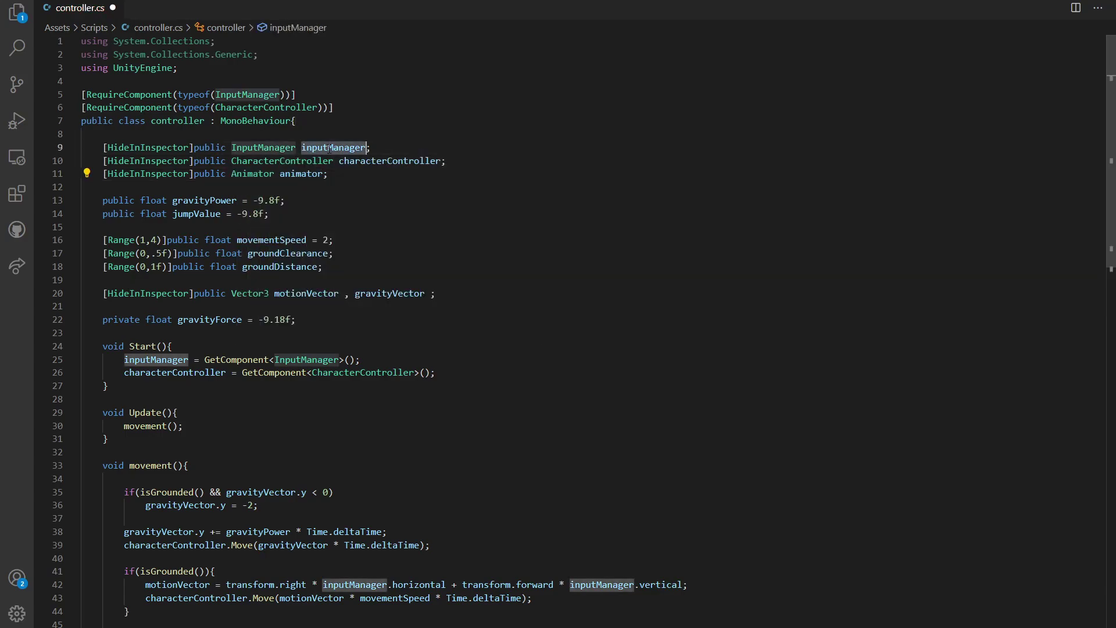
double_click(376, 162)
scroll(377, 165, down, 7)
scroll(243, 144, up, 2)
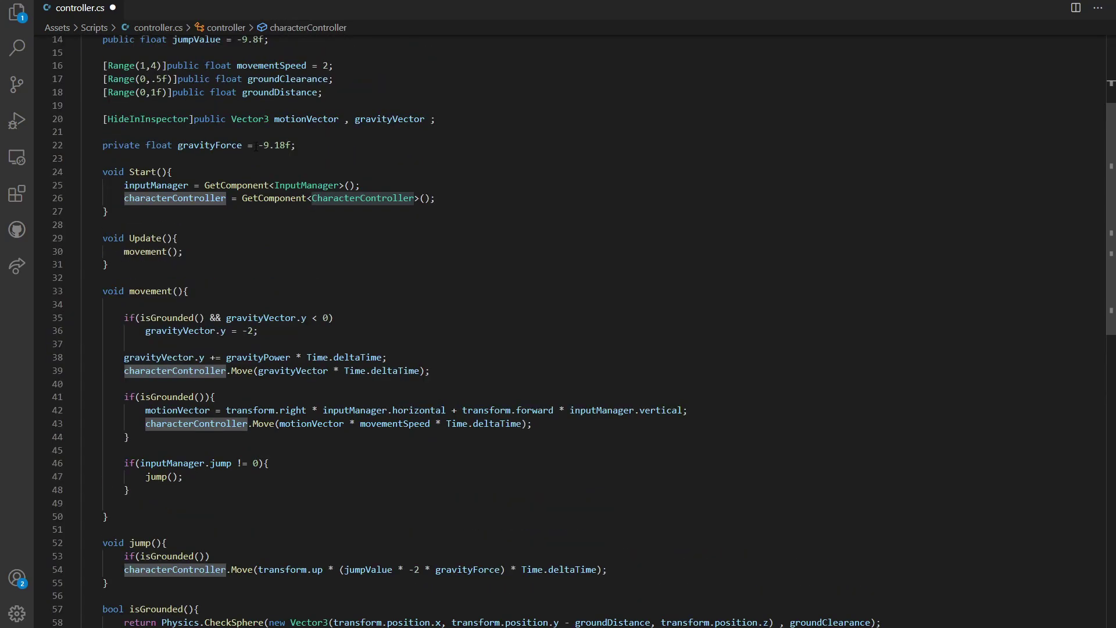
click(481, 196)
key(Return)
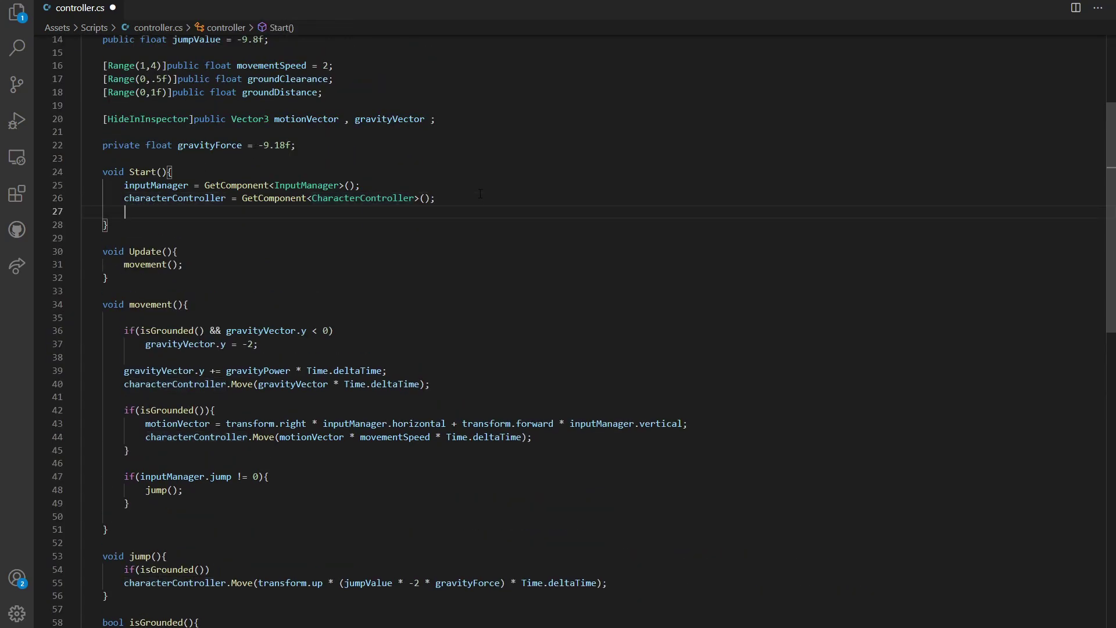
text(animator = get)
key(Tab)
text(<An)
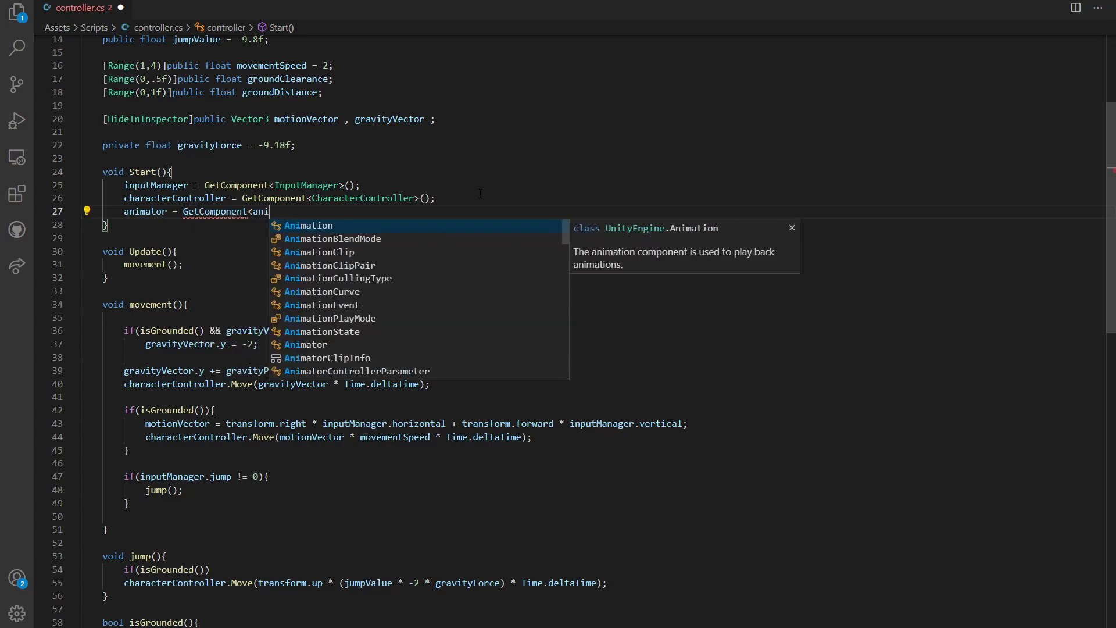
key(Tab)
text(>();)
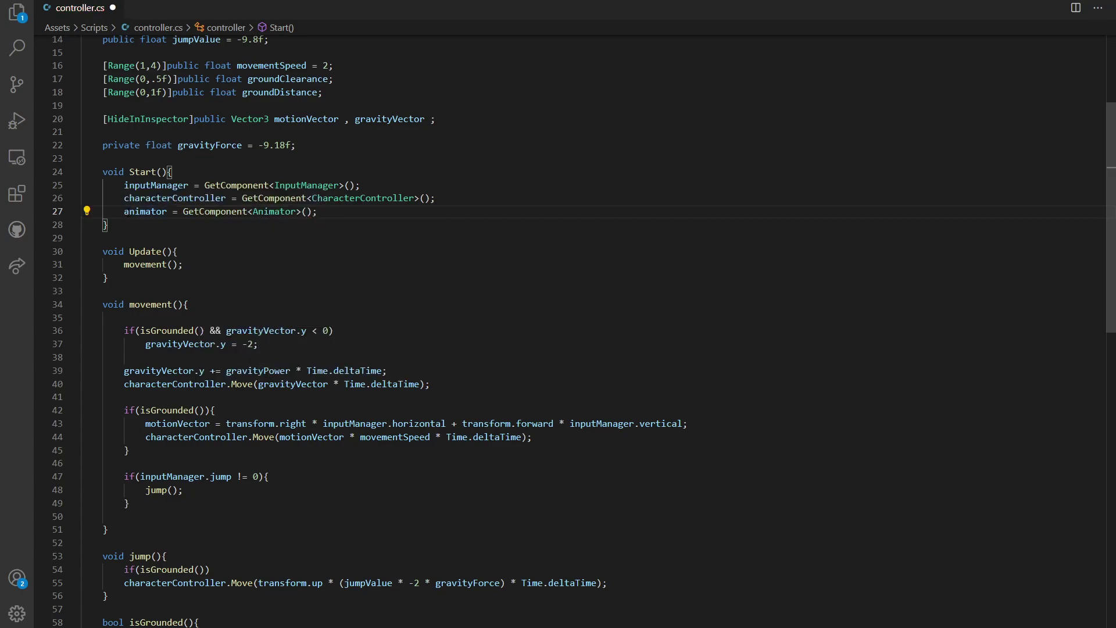
Make room for a new statement at the beginning of the movement() method
double_click(131, 212)
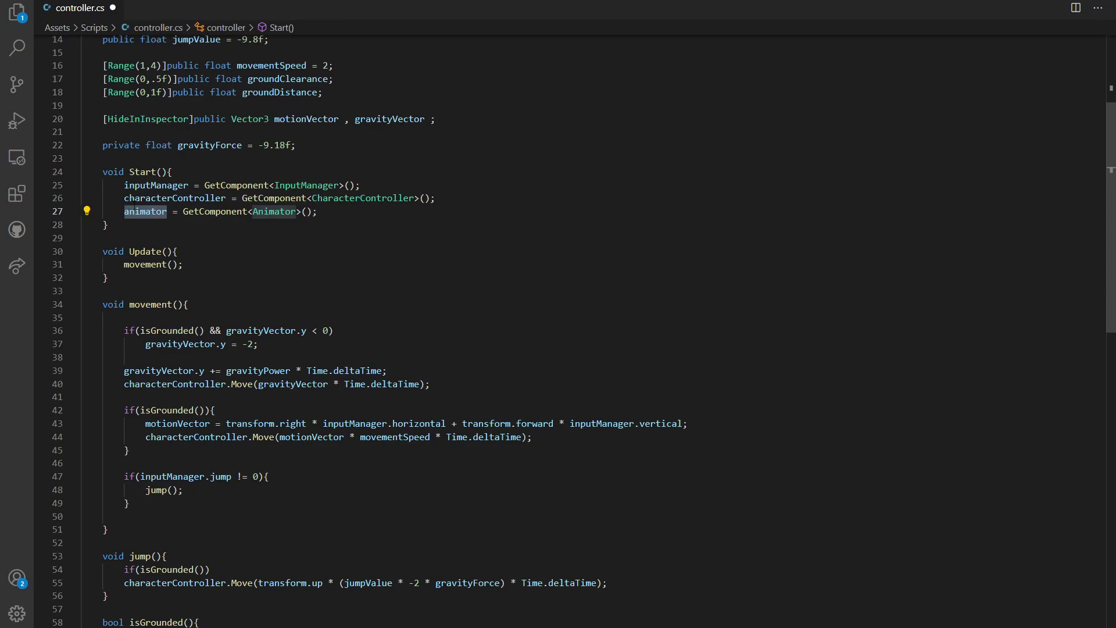
scroll(233, 212, up, 5)
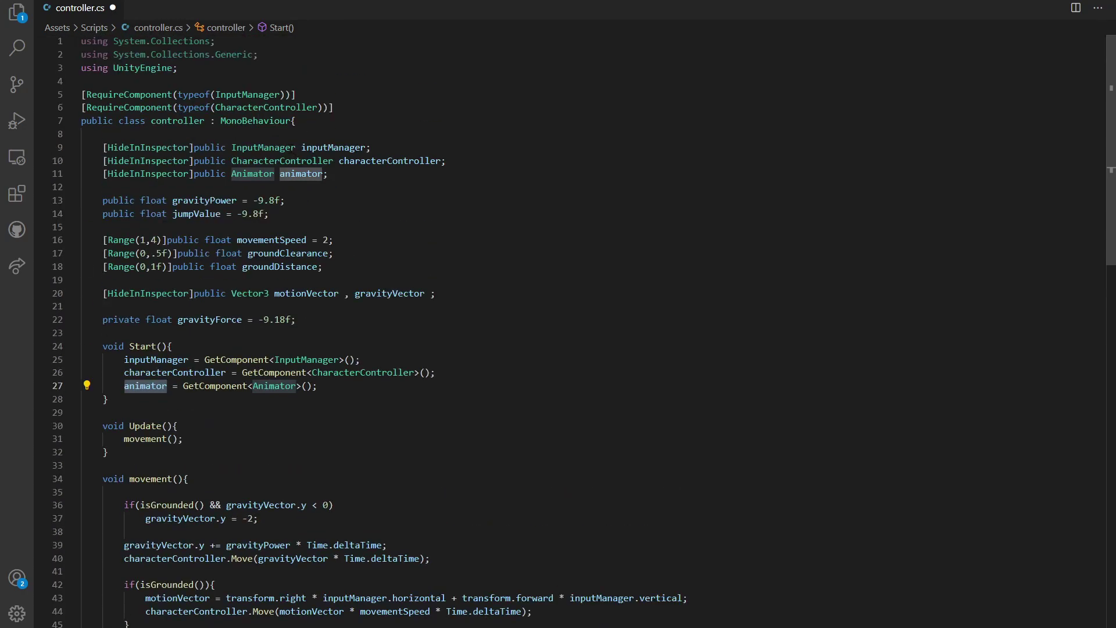
scroll(214, 260, down, 7)
scroll(215, 260, down, 5)
scroll(214, 260, up, 6)
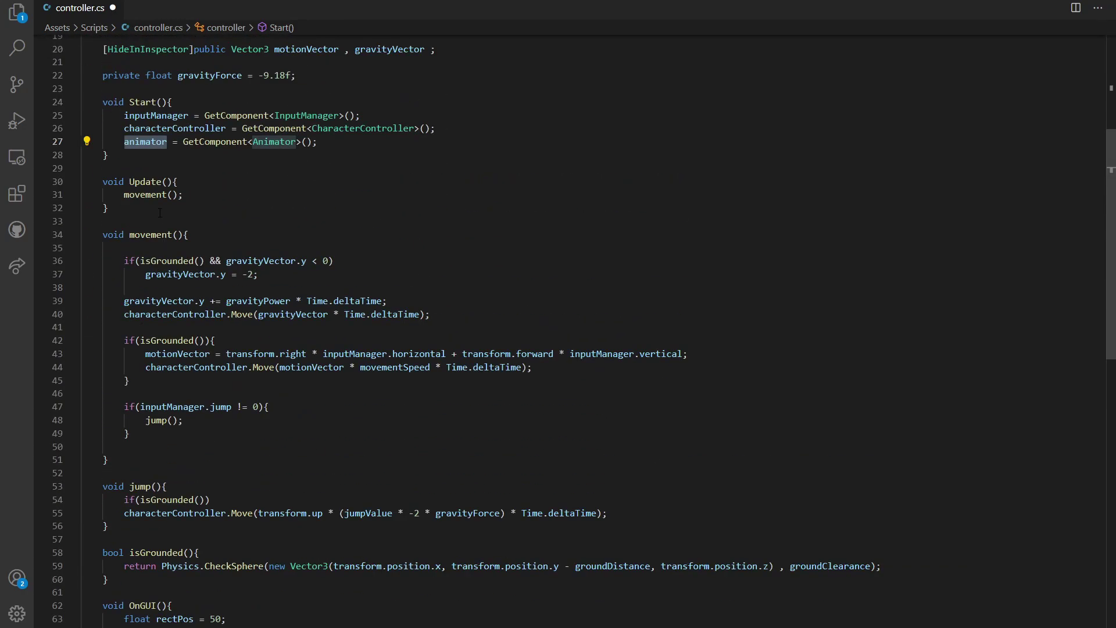
click(210, 236)
key(Return)
key(Return)
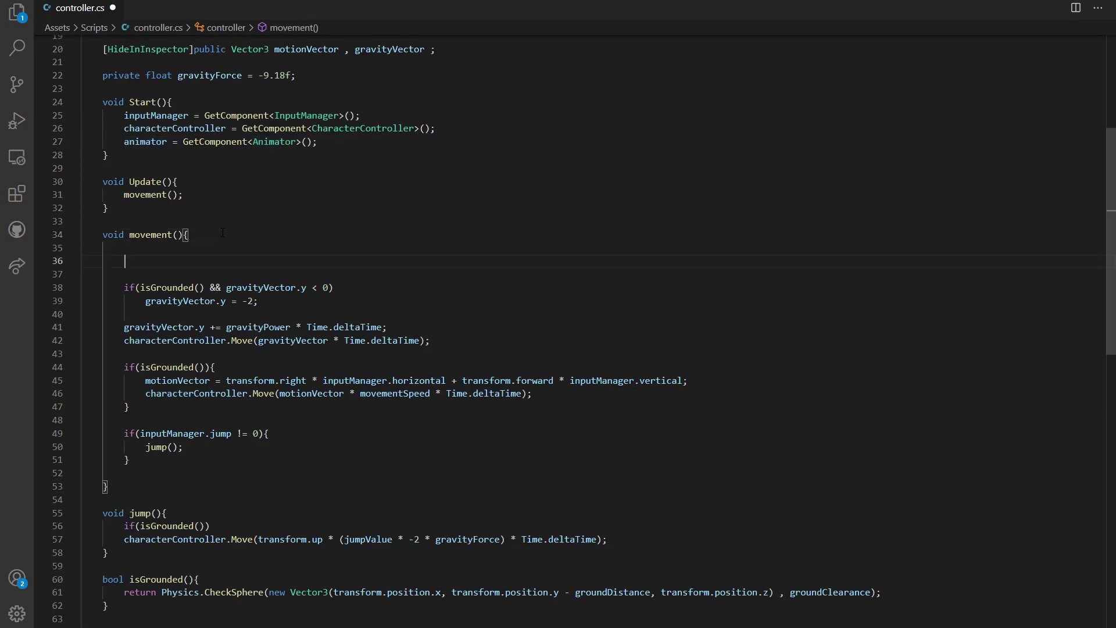
Check the Animator parameter names in Unity and, back in the script, begin an animator.SetFloat call in movement()
key(alt+Tab)
click(459, 23)
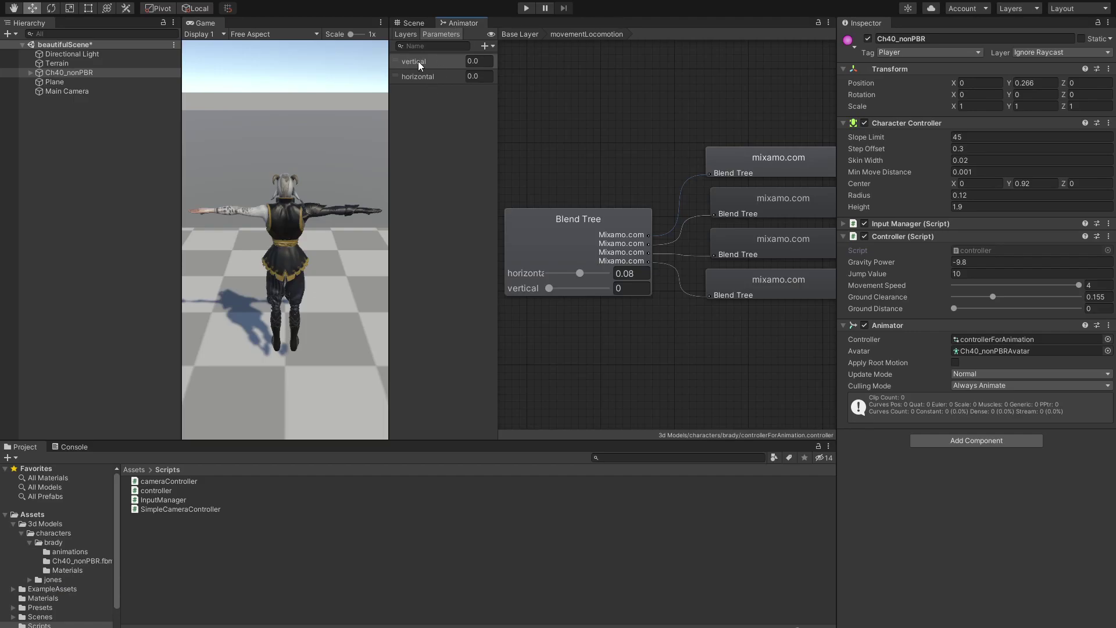
click(421, 104)
key(alt+Tab)
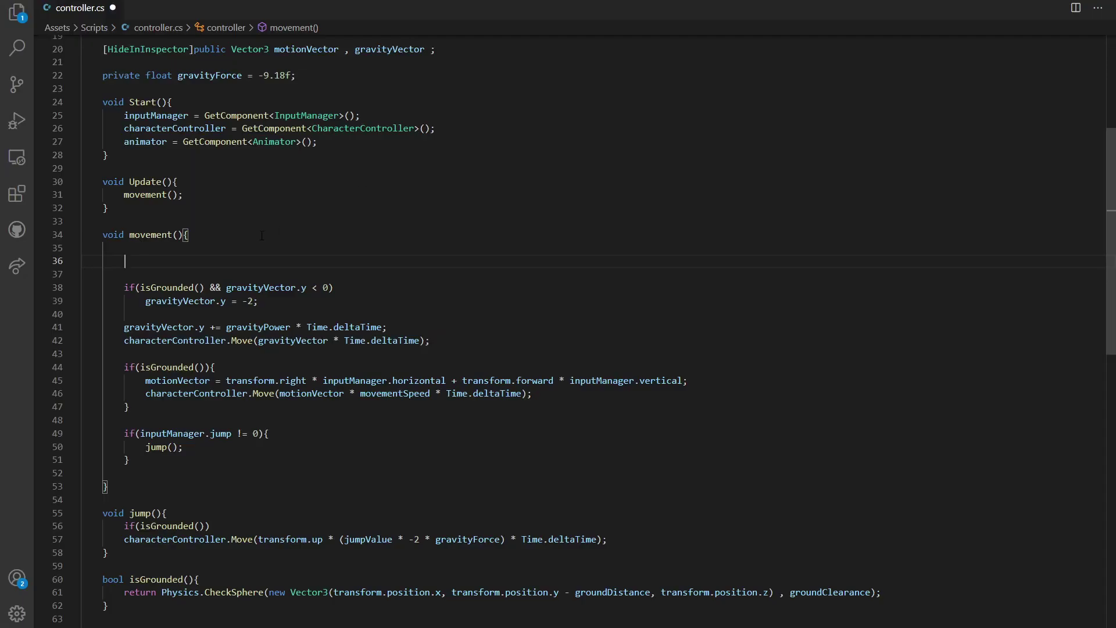
text(animator)
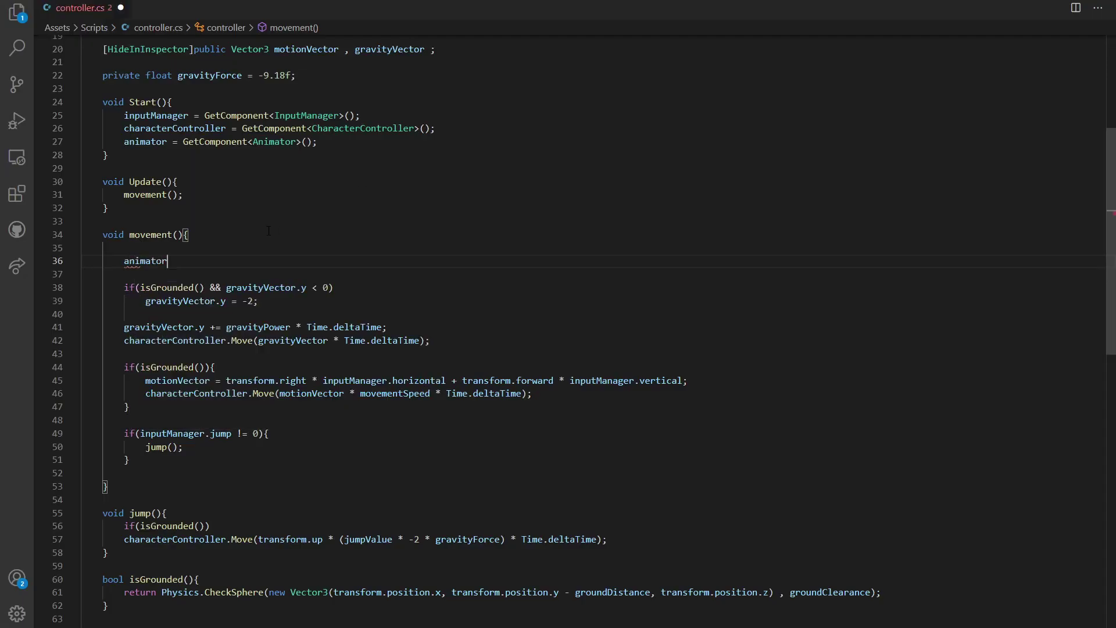
text(.set)
key(Down)
key(Down)
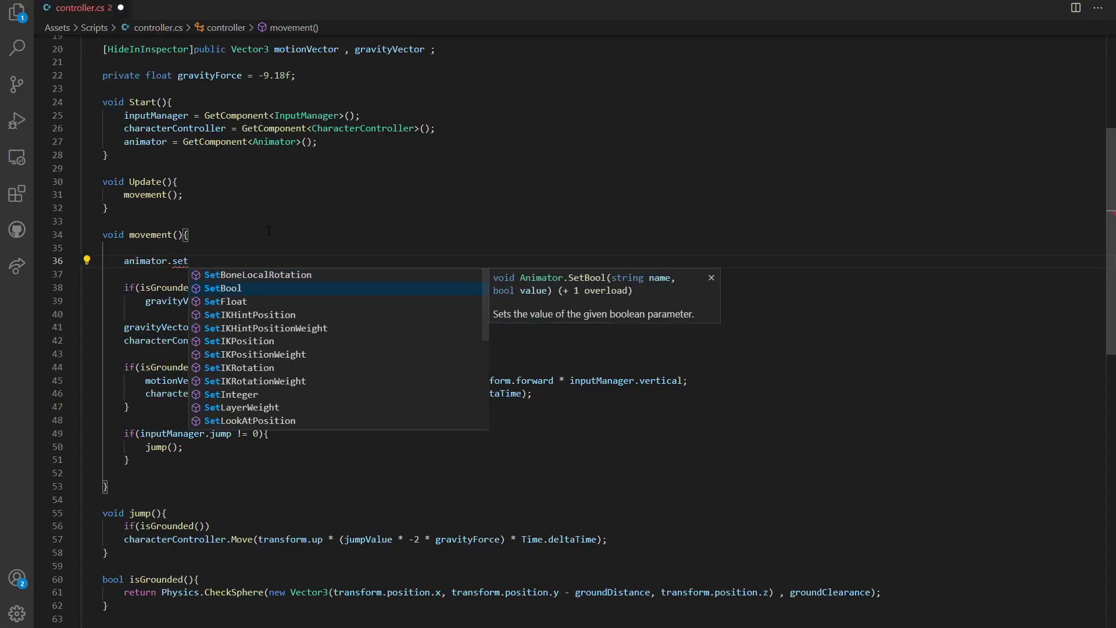
key(Tab)
text((")
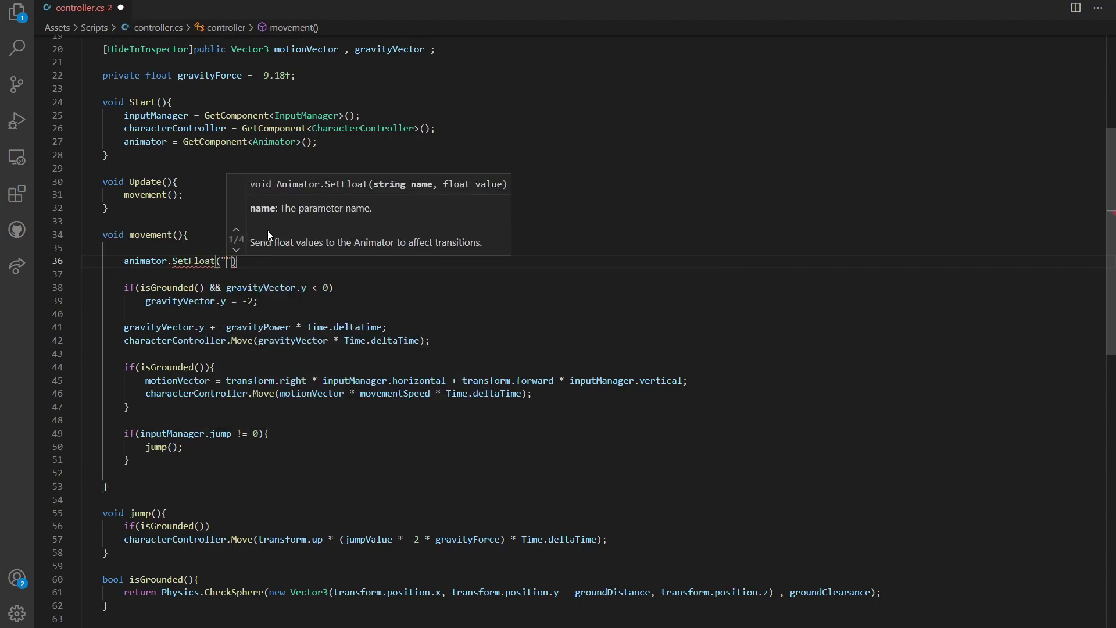
Complete the SetFloat call with the parameter name "vertical" and the value inputManager.vertical
drag(373, 184, 494, 185)
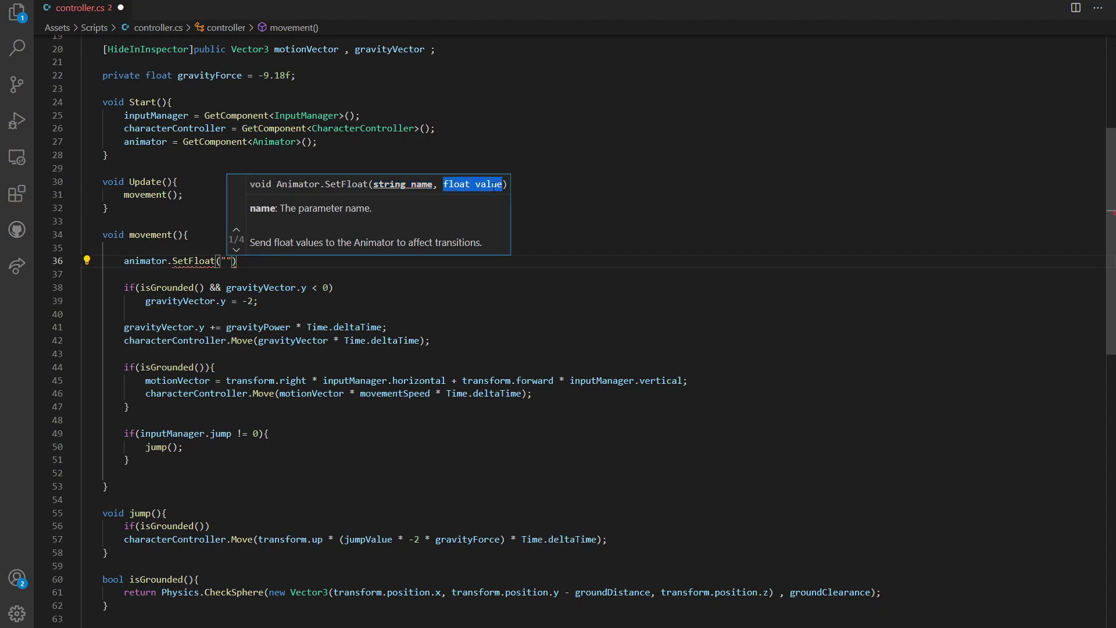
click(228, 261)
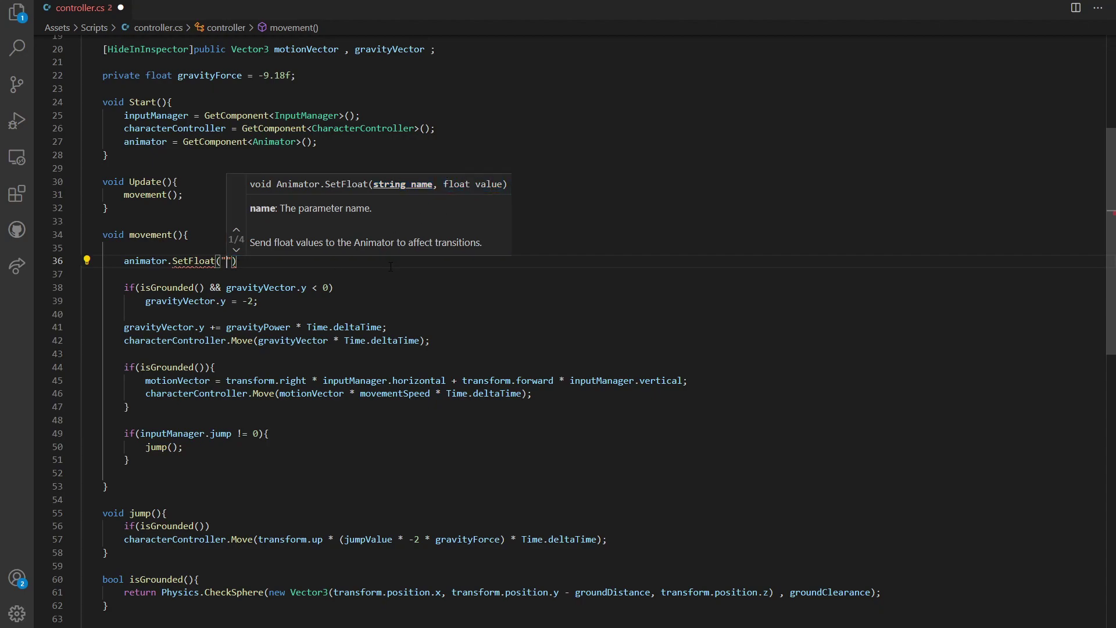
text(vertical" ,)
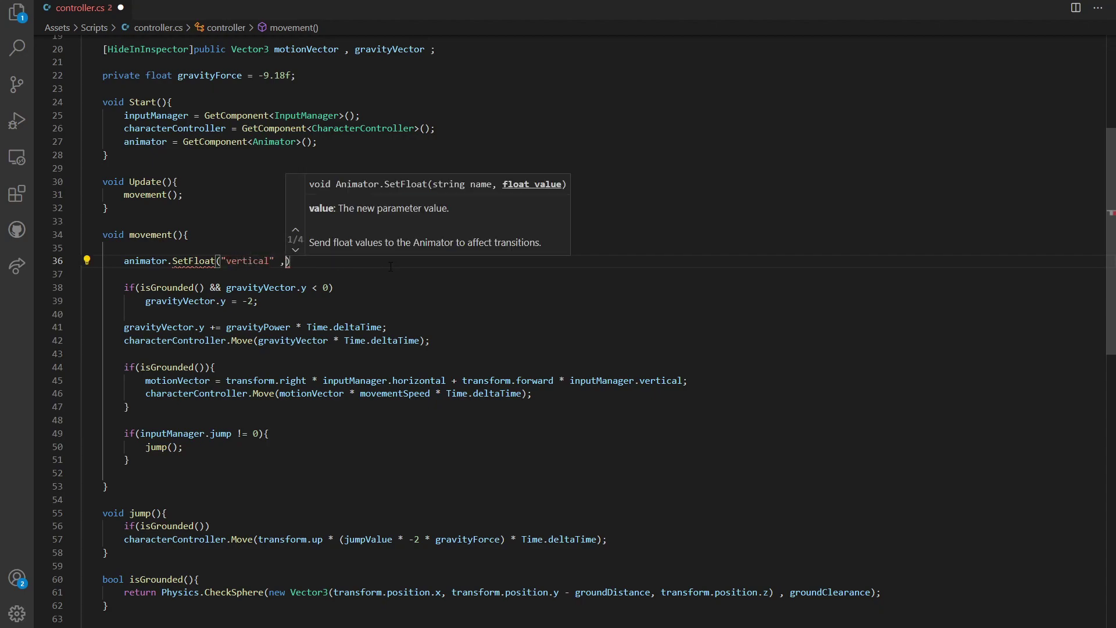
key(BackSpace)
text(, )
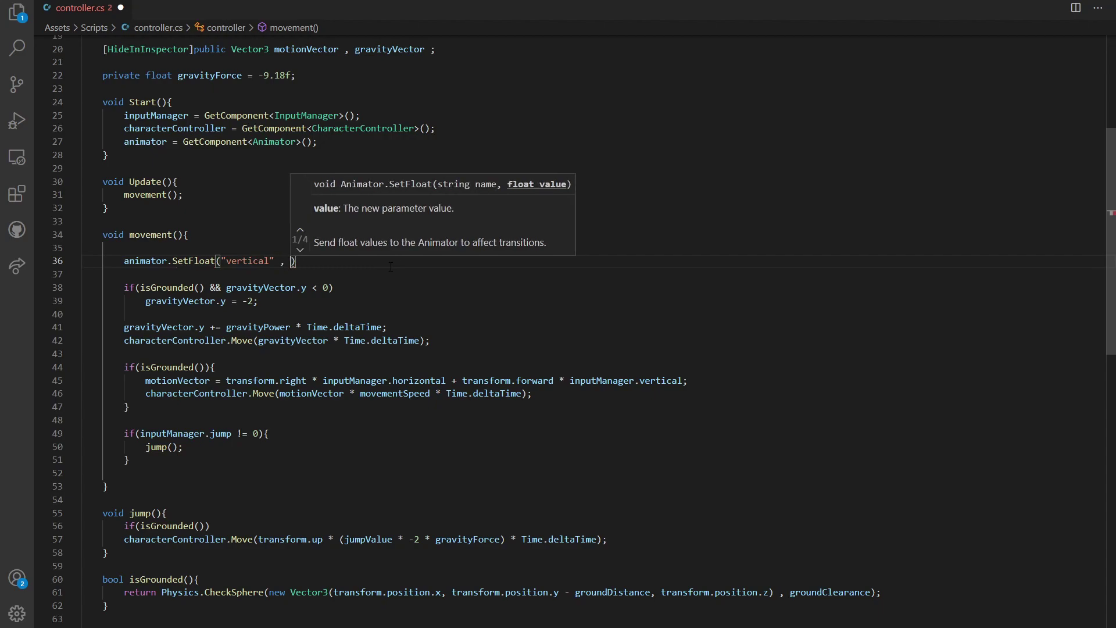
text(in)
key(Down)
key(Tab)
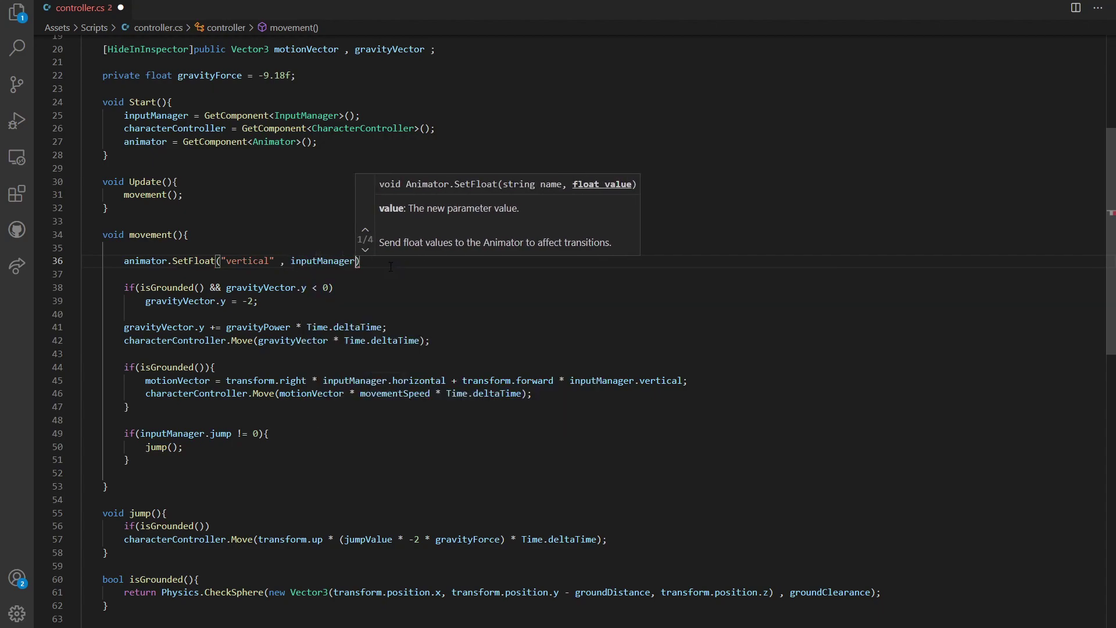
text(.ve)
key(Tab)
text(;)
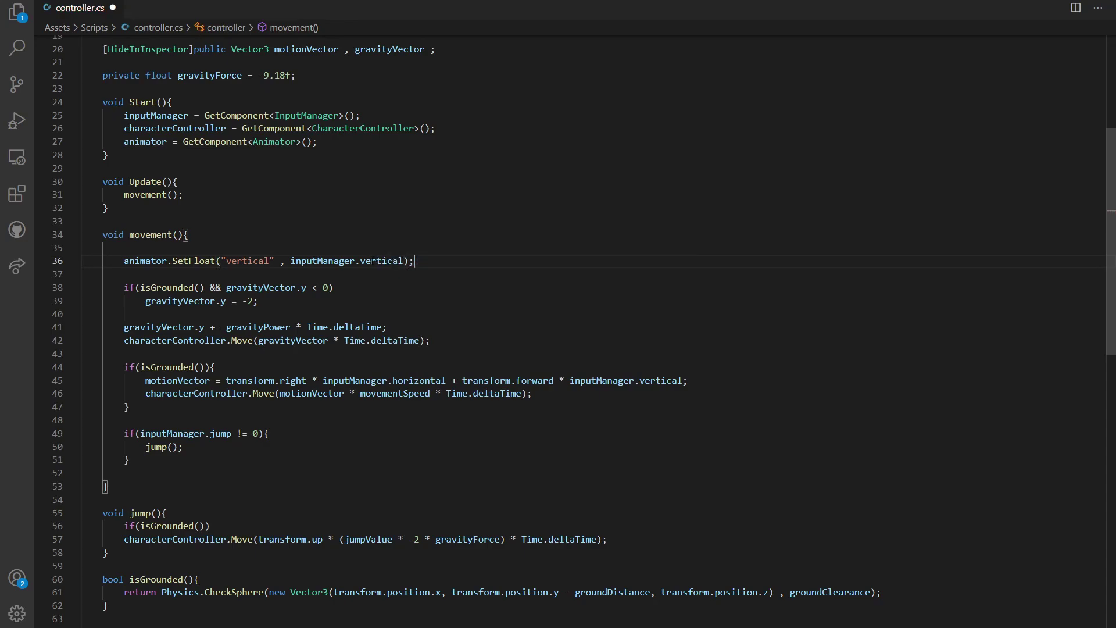
Duplicate the SetFloat line and change the copy to use "horizontal" and the input manager's horizontal value
scroll(656, 190, down, 5)
scroll(657, 189, up, 2)
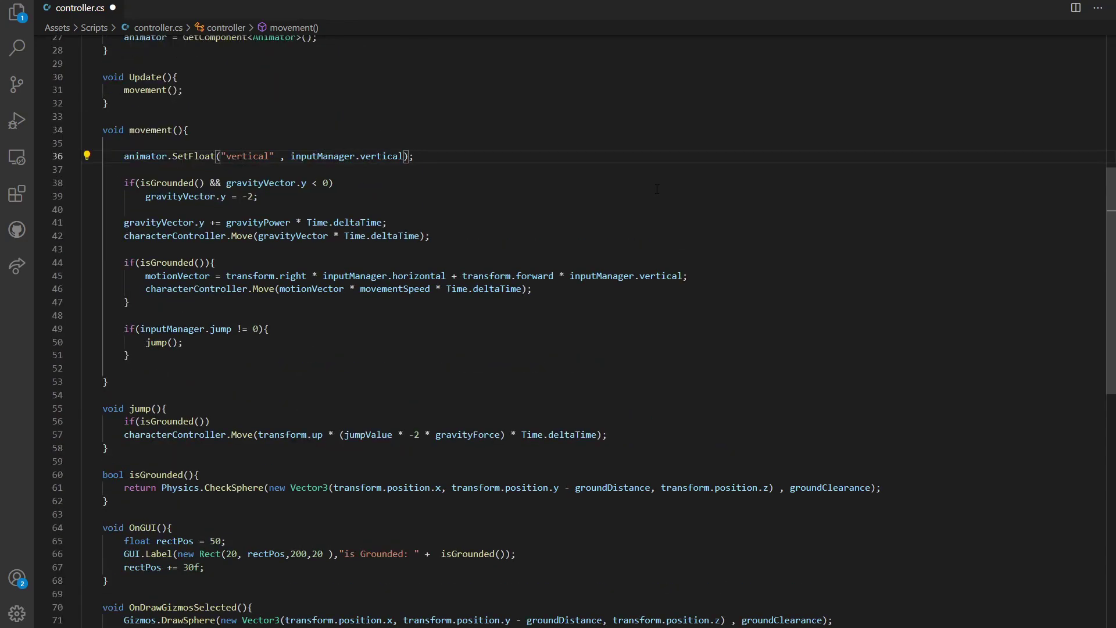
key(shift+alt+Down)
text(horizontal)
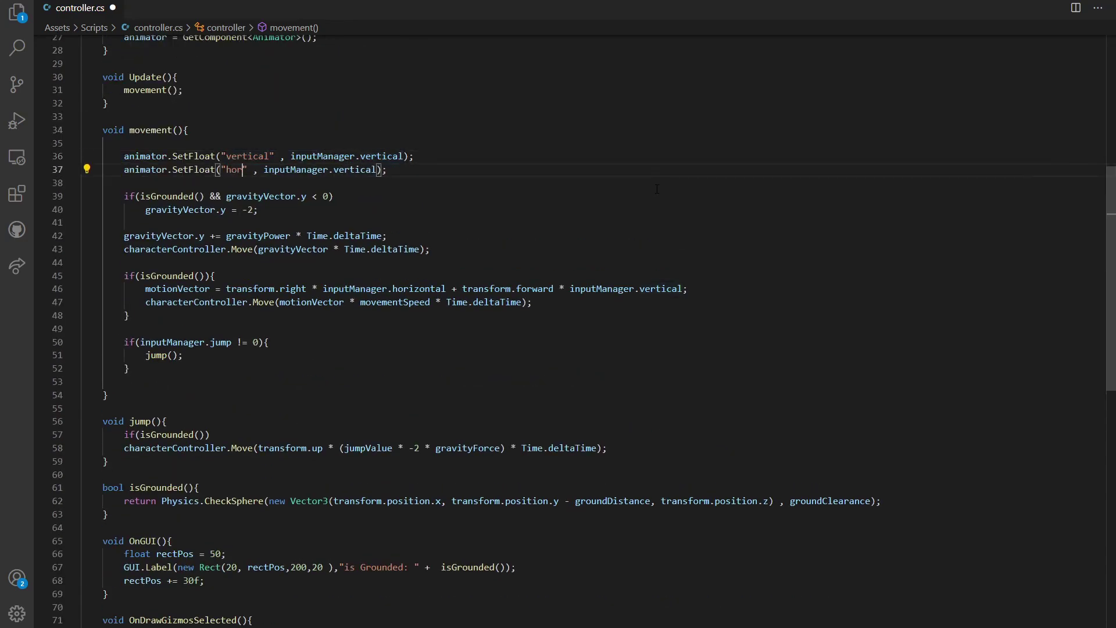
key(Right)
key(ctrl+Right)
key(ctrl+Right)
key(ctrl+Right)
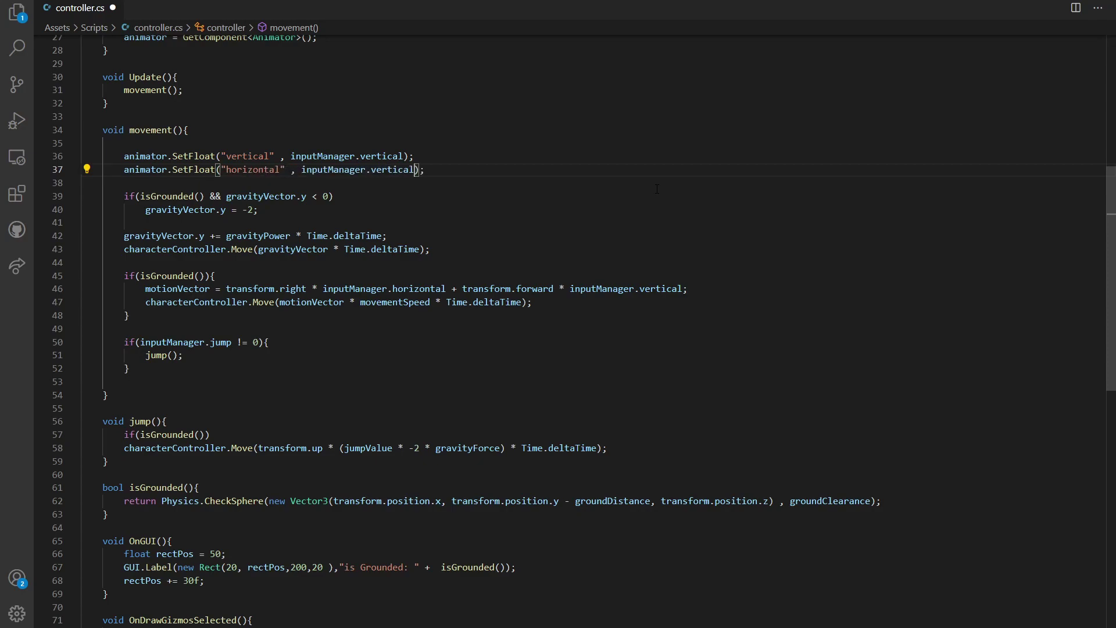
key(ctrl+shift+Left)
text(ho)
text(r)
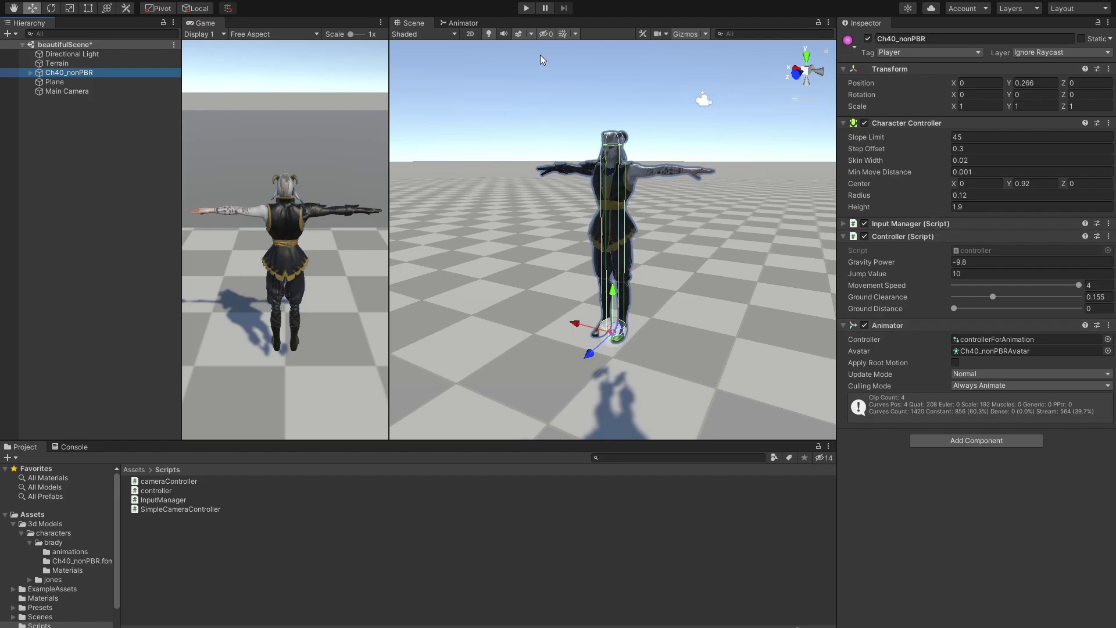
Look over the movementLocomotion state in the Animator's base layer in Unity, and run the scene from the Scene view
click(462, 24)
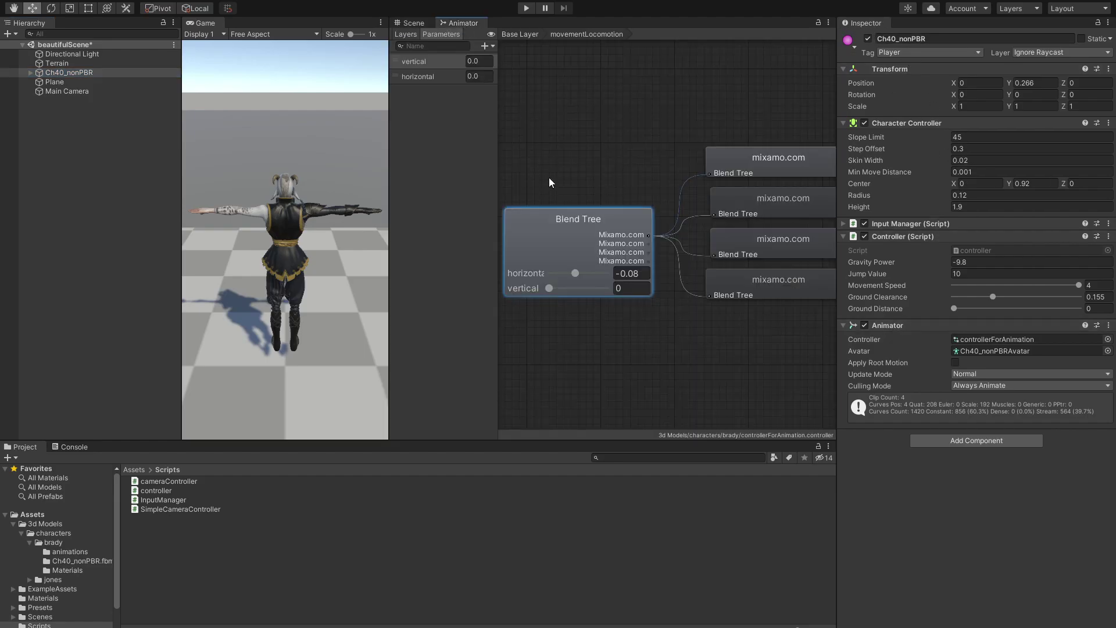
click(523, 36)
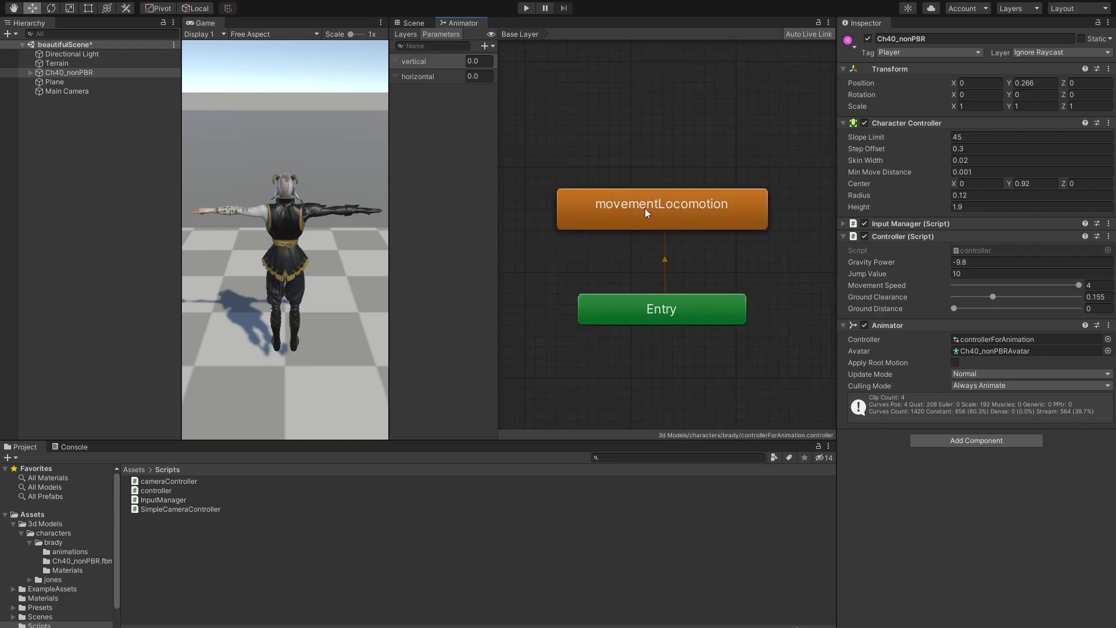
click(413, 23)
click(525, 9)
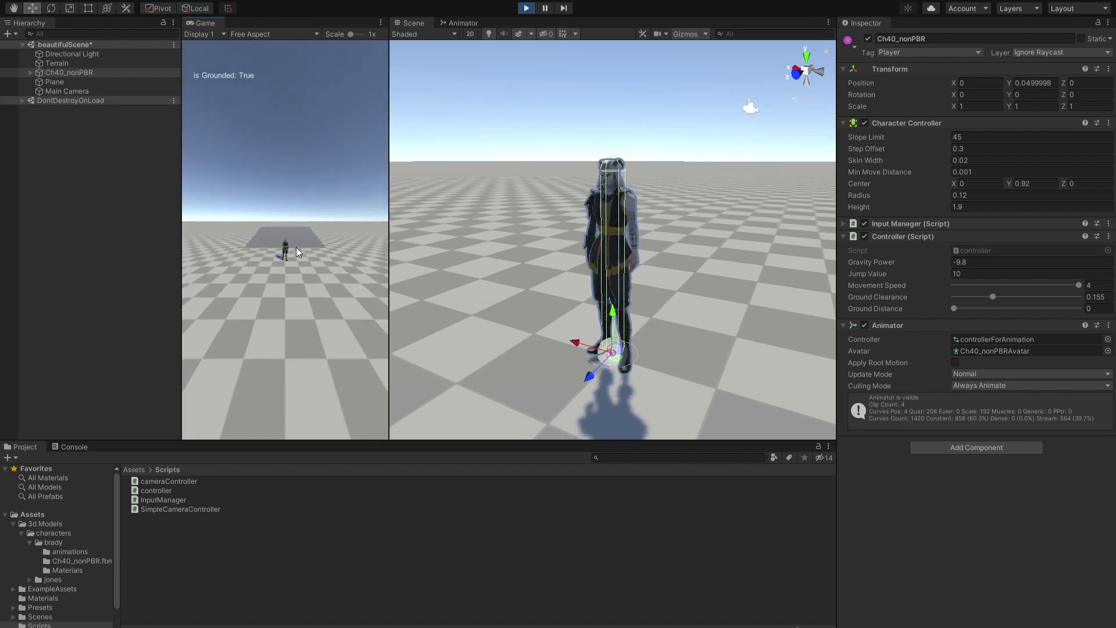
Bring the game camera closer and move the character forward and left to test the walking and strafing animations
scroll(296, 247, up, 3)
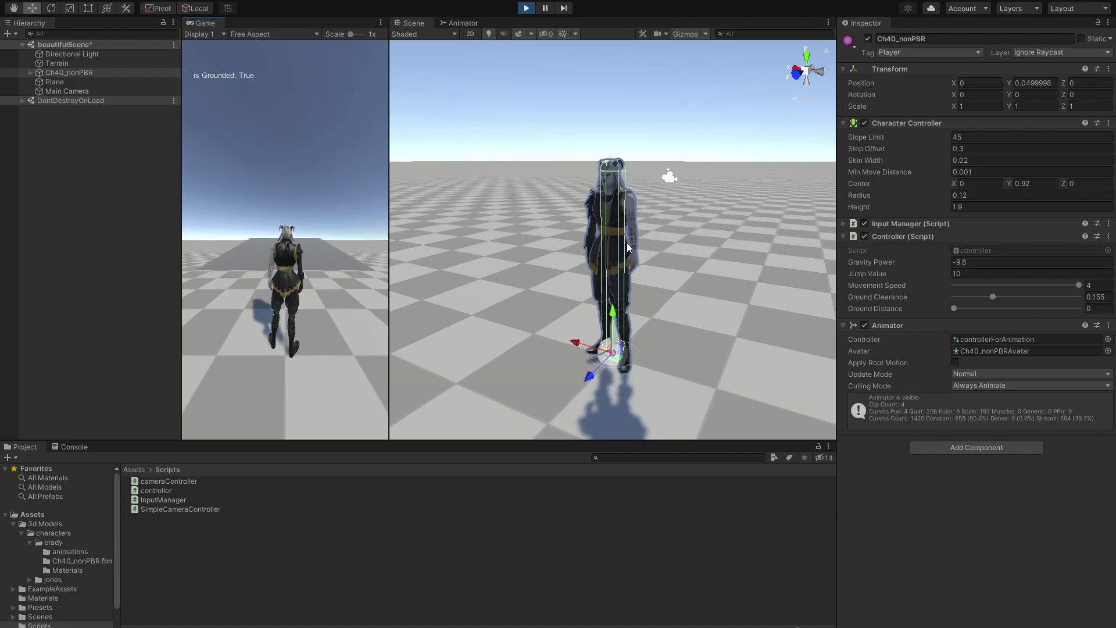
alt+drag(613, 253, 542, 262)
click(256, 234)
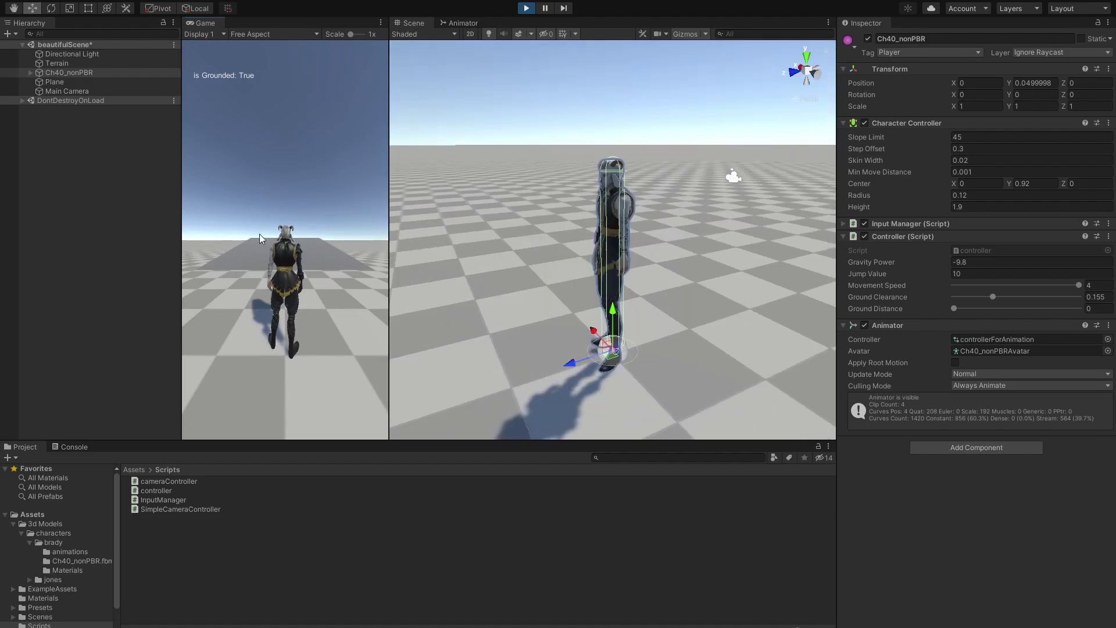
key(w)
key(a)
key(a)
key(w)
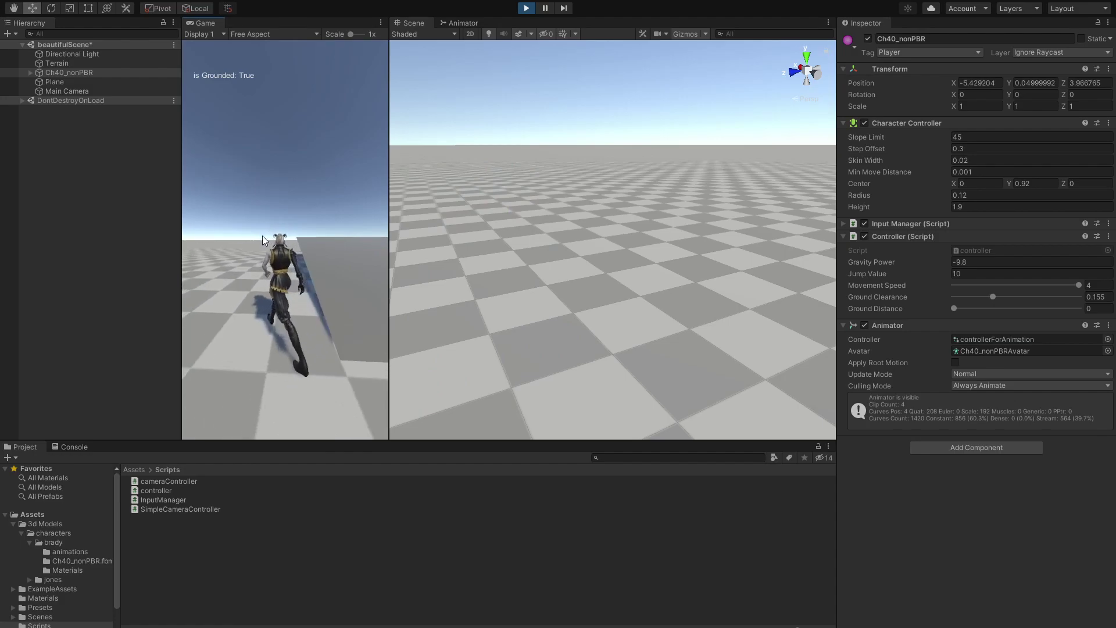
key(a)
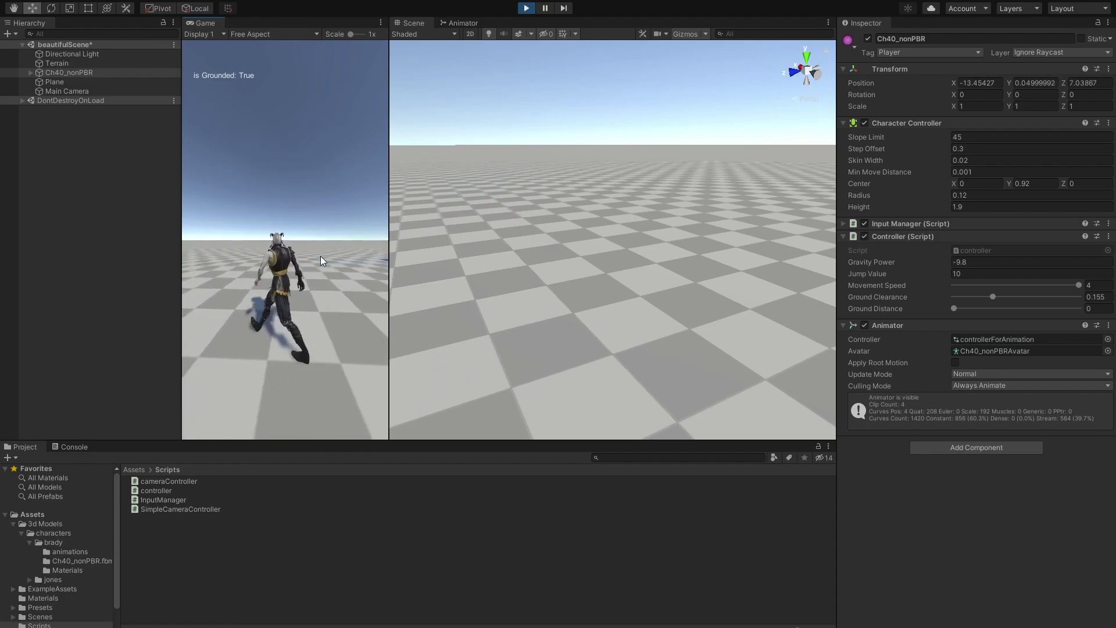
key(w)
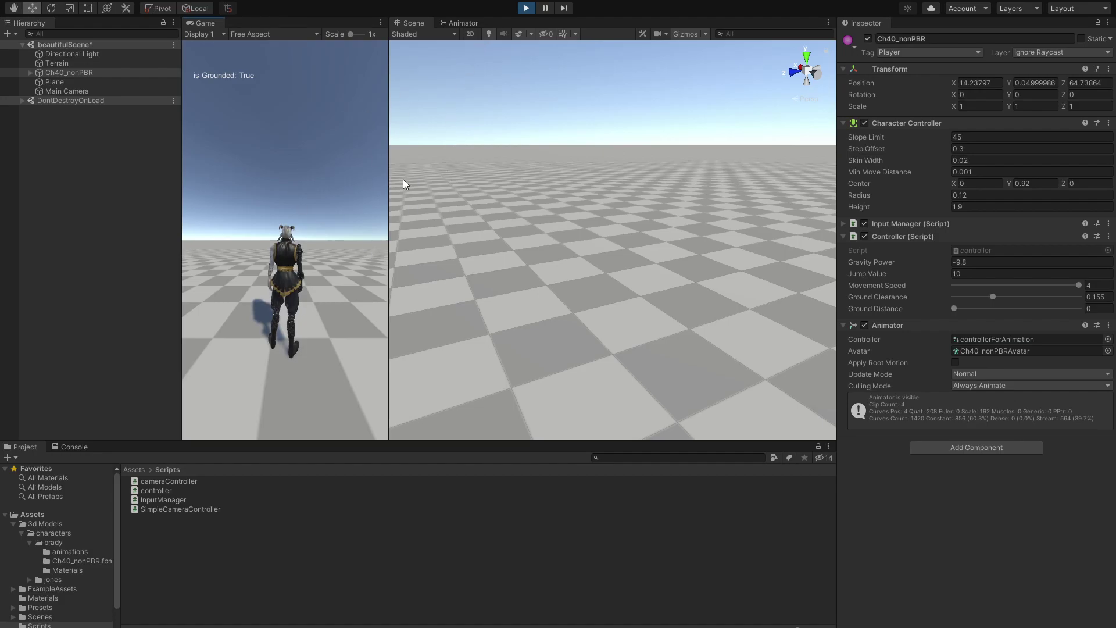
Make the character jump, stop the running scene, and return to the Animator's base layer graph with free space above movementLocomotion
key(space)
key(ctrl+p)
alt+drag(557, 215, 594, 200)
alt+drag(613, 246, 505, 221)
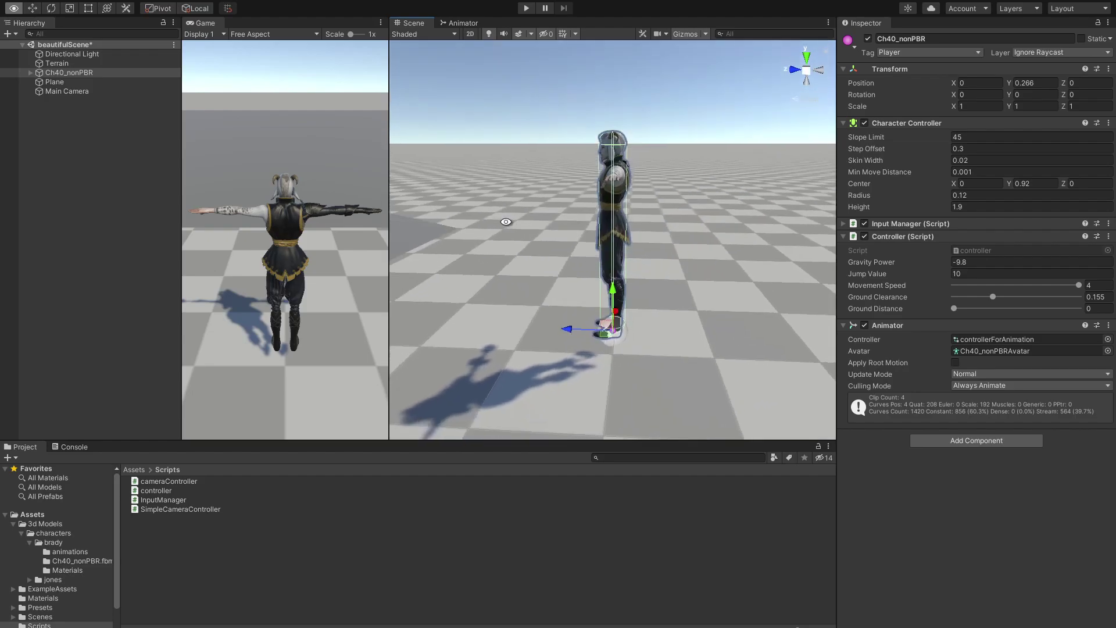
click(460, 23)
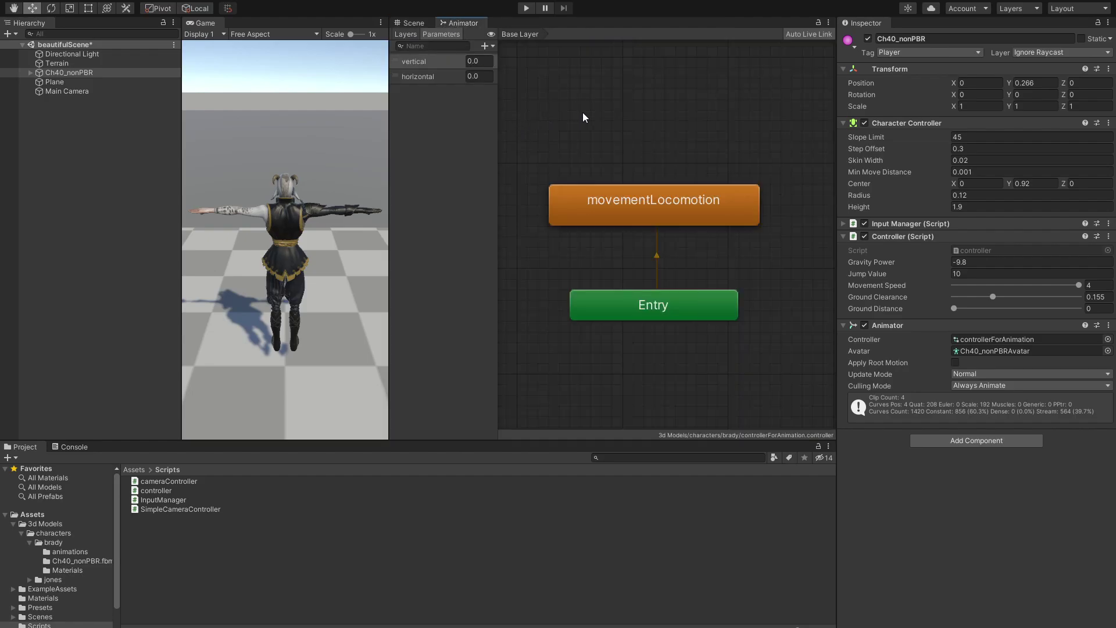
middle_drag(582, 113, 628, 218)
scroll(594, 181, down, 3)
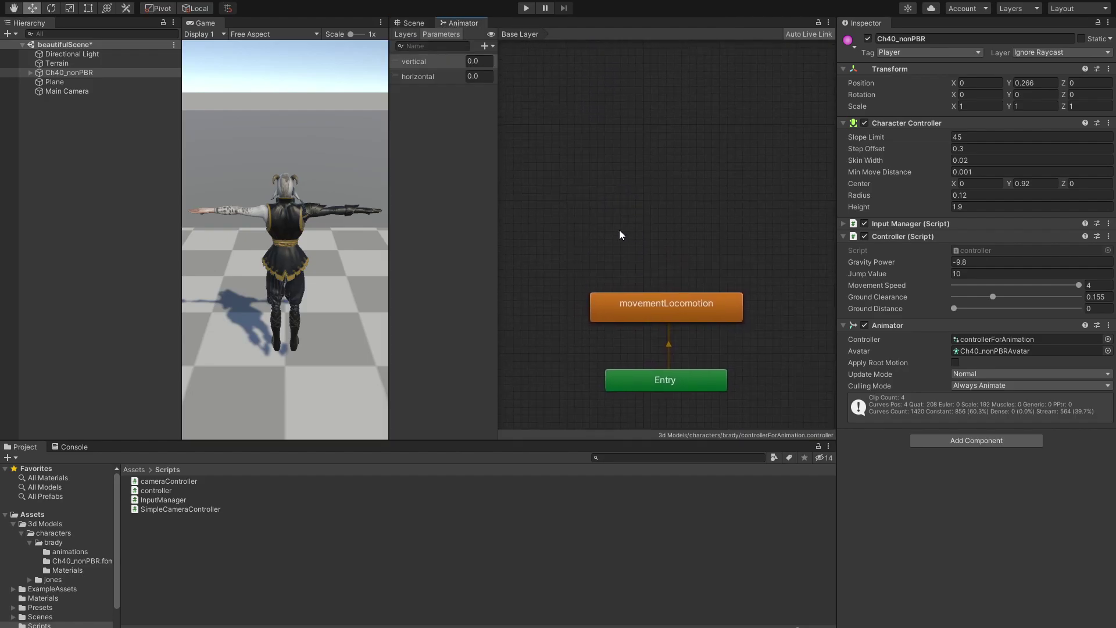
click(623, 228)
Add the Falling Idle animation from brady's animations folder to the Animator's base layer as a new state
click(61, 552)
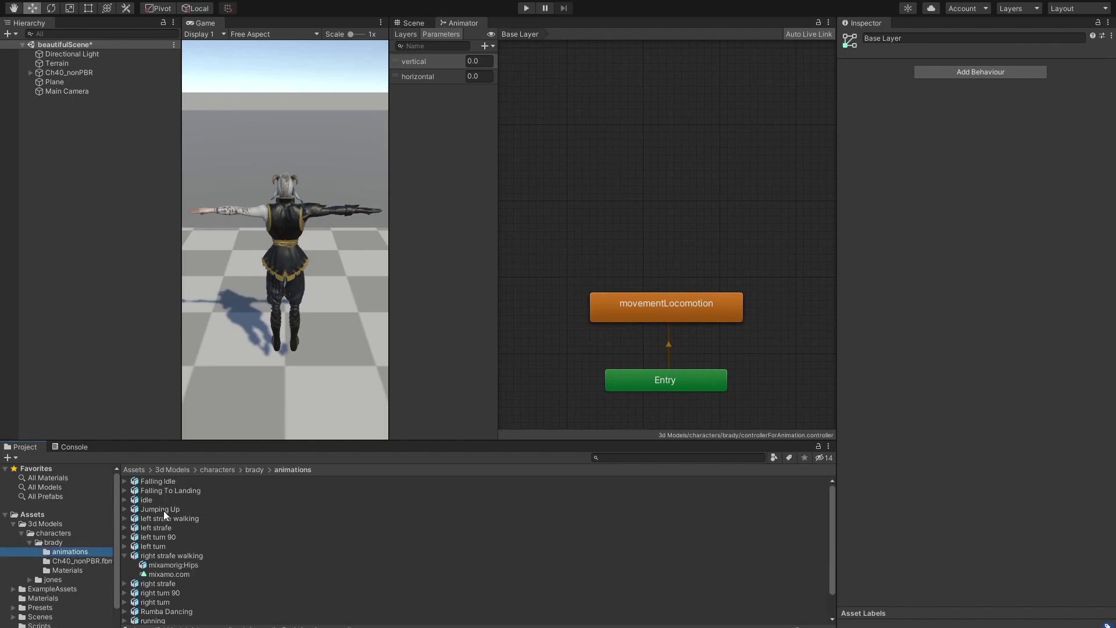
click(125, 555)
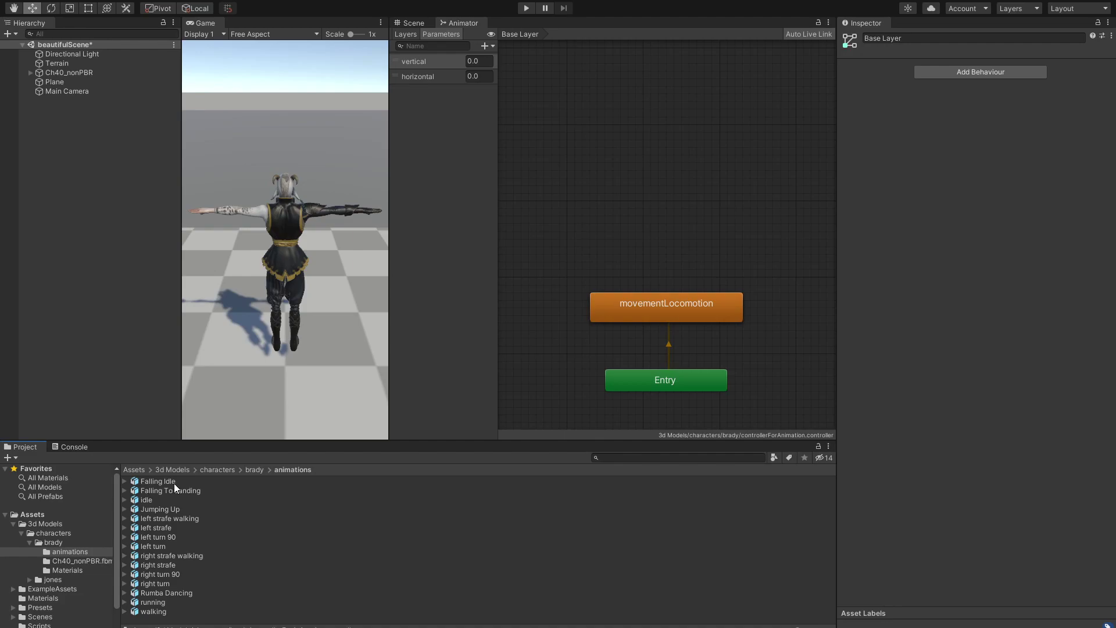
click(155, 482)
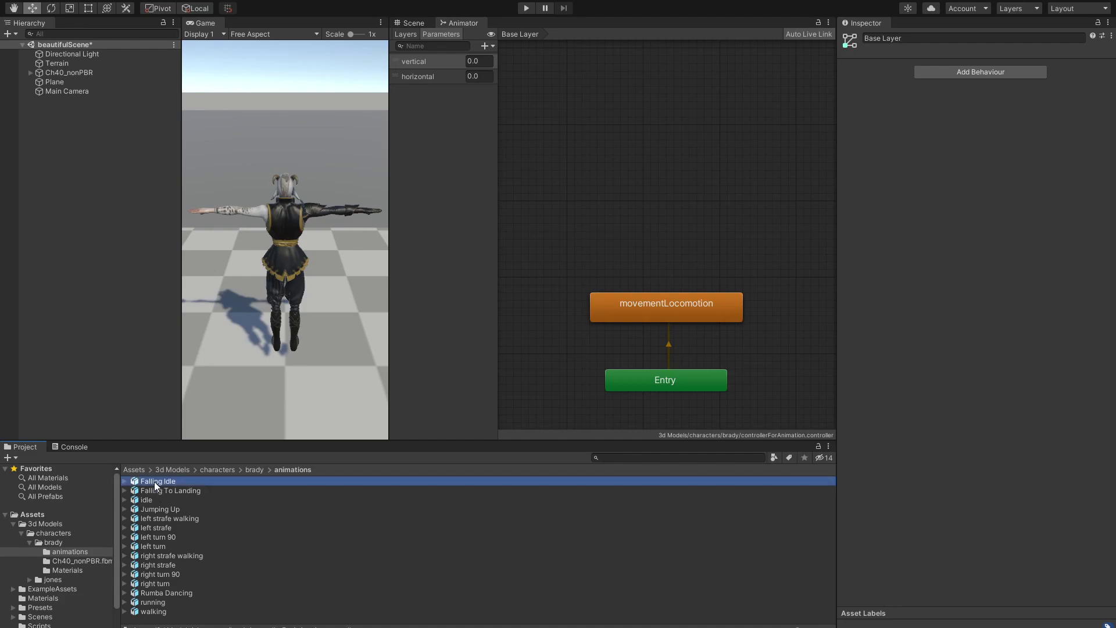
drag(157, 486, 658, 283)
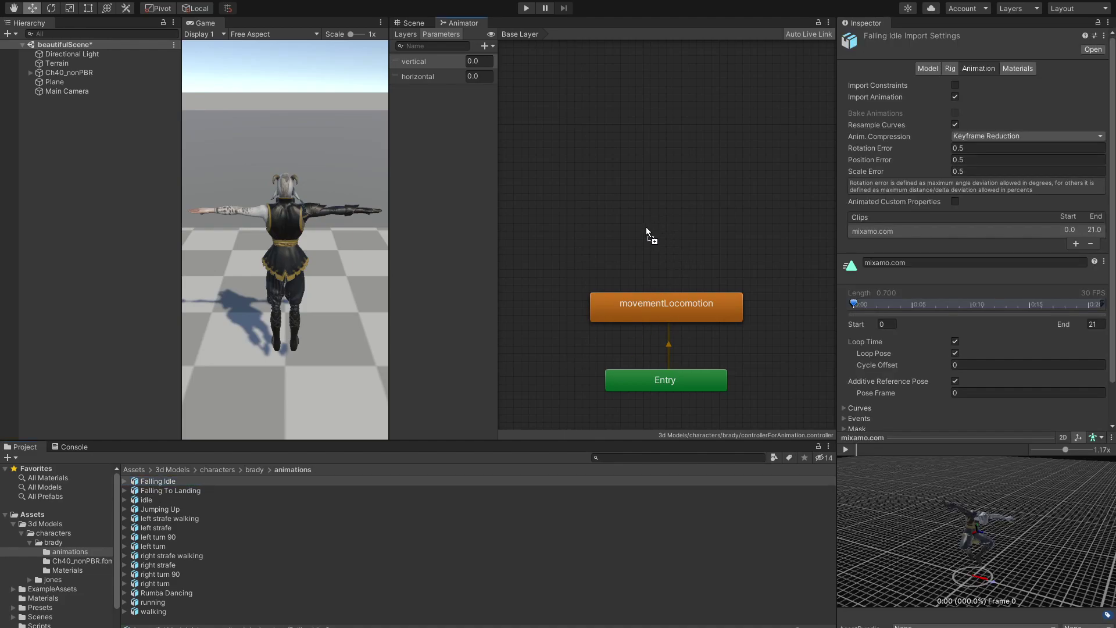
drag(646, 227, 677, 197)
click(679, 229)
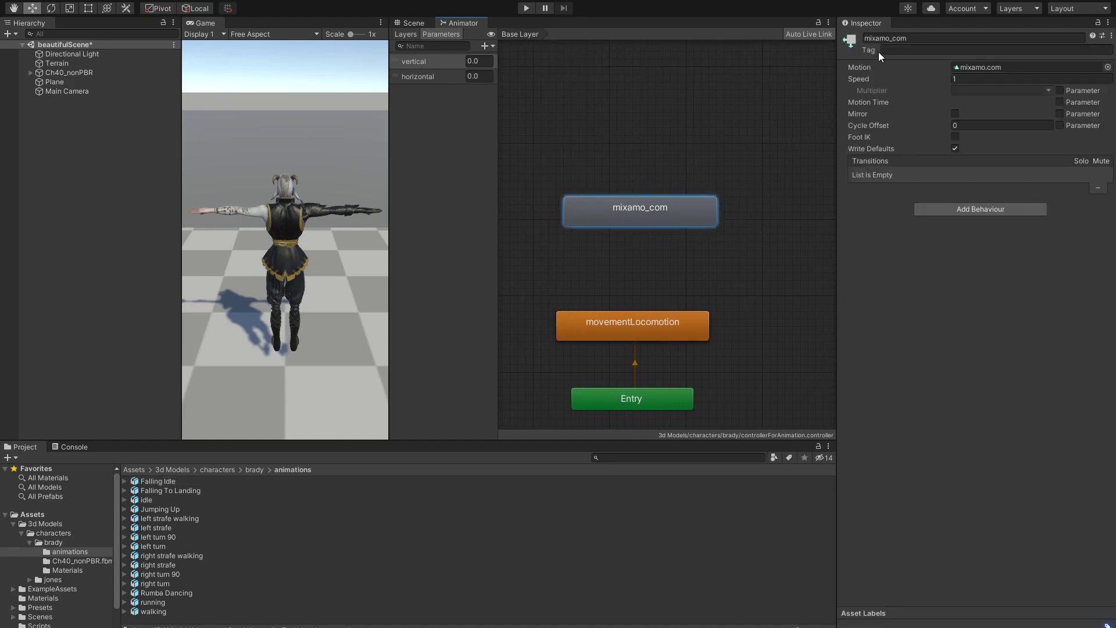
Rename the new state "falling idle" and place it directly above movementLocomotion
click(919, 37)
text(falling idle)
key(Return)
drag(661, 208, 657, 191)
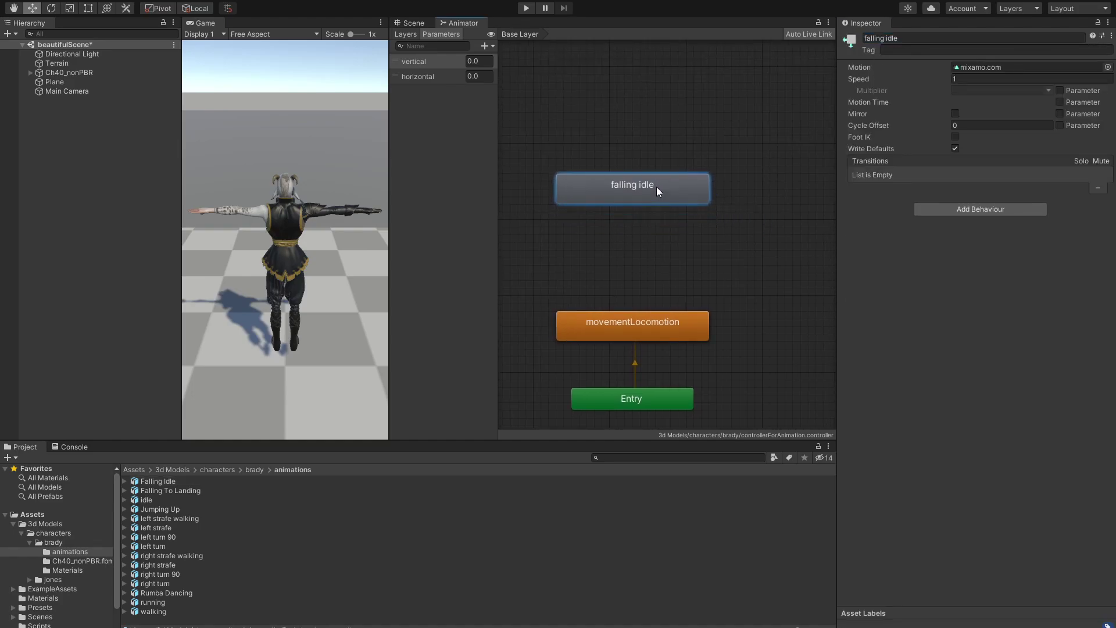
scroll(639, 223, down, 2)
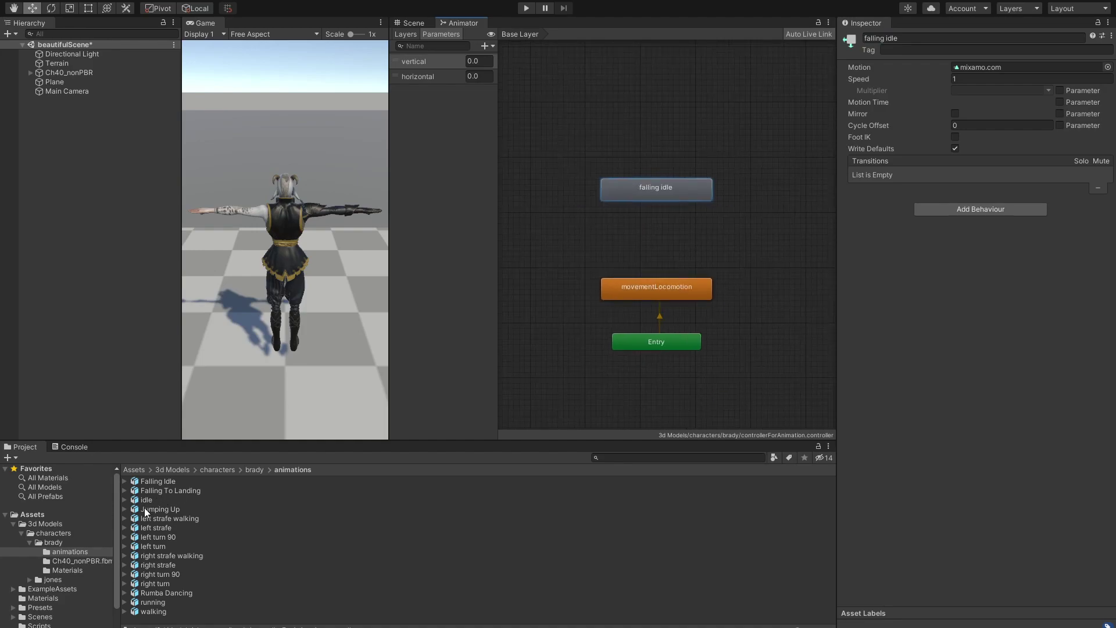
Add the Jumping Up and Falling To Landing animations as states named "jump" and "land", placed on either side between falling idle and movementLocomotion
drag(144, 508, 568, 243)
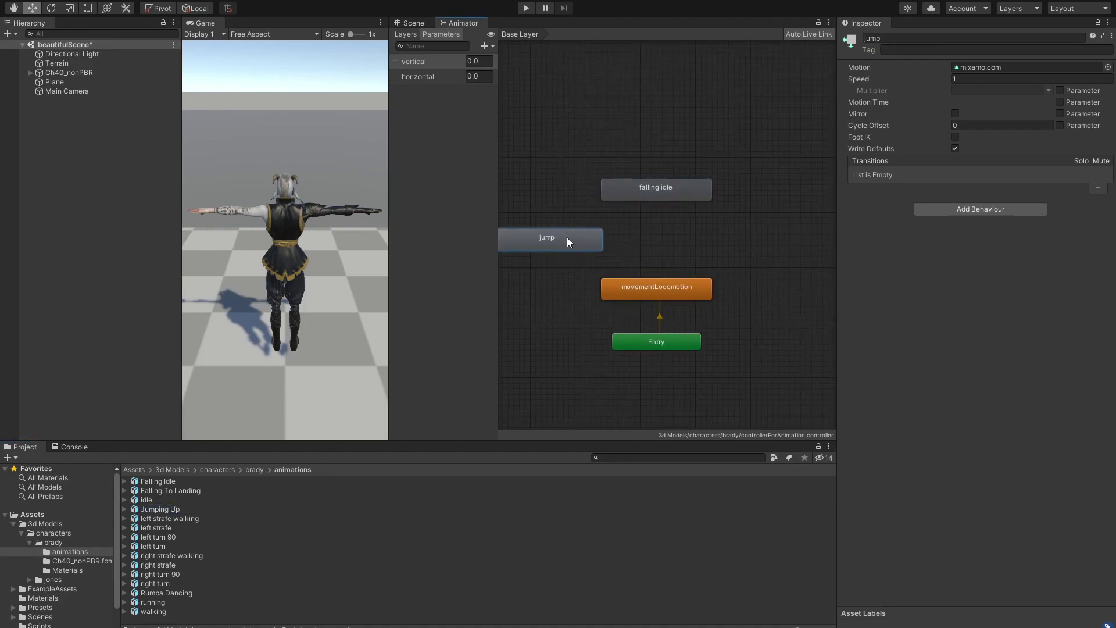
drag(165, 490, 575, 364)
drag(741, 253, 736, 232)
scroll(710, 241, down, 3)
scroll(684, 250, up, 5)
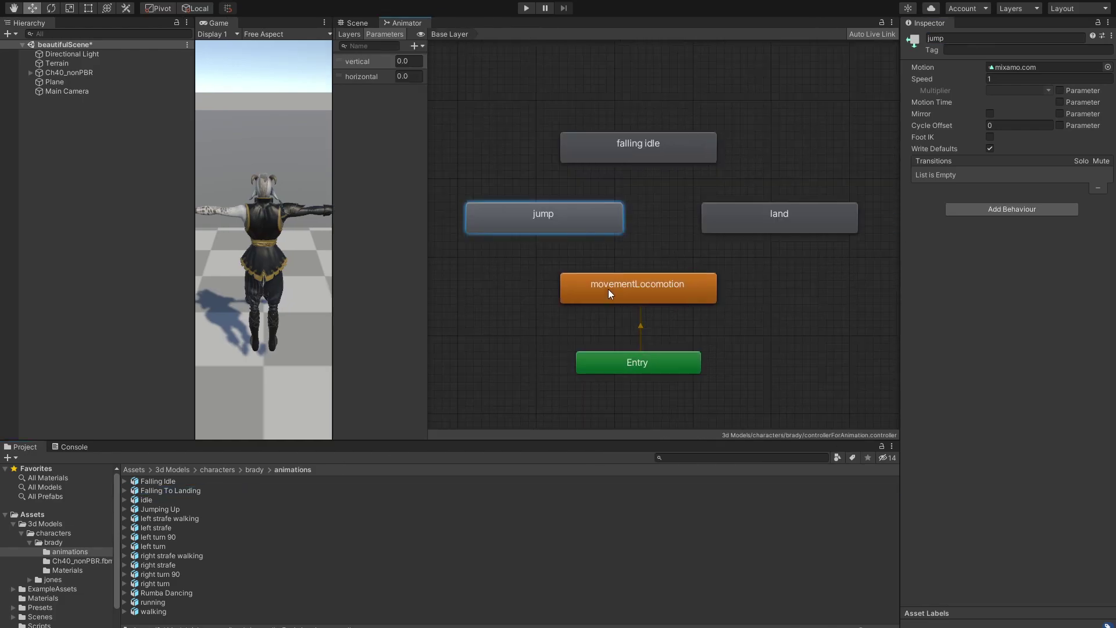
Create transitions from the movementLocomotion state to jump and to falling idle
click(599, 283)
right_click(600, 284)
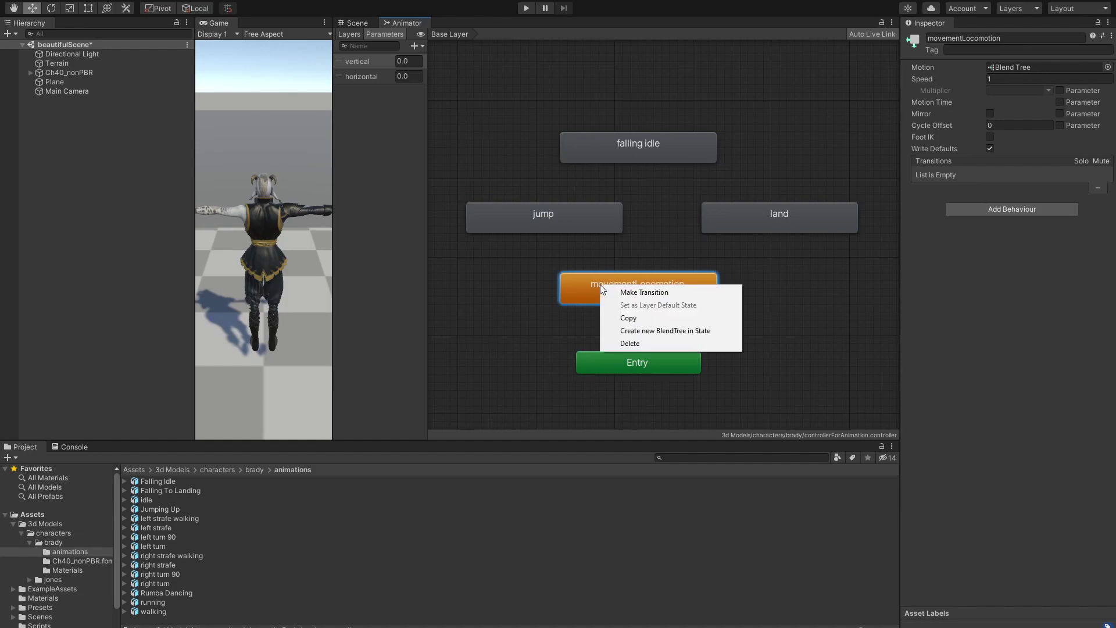
click(621, 292)
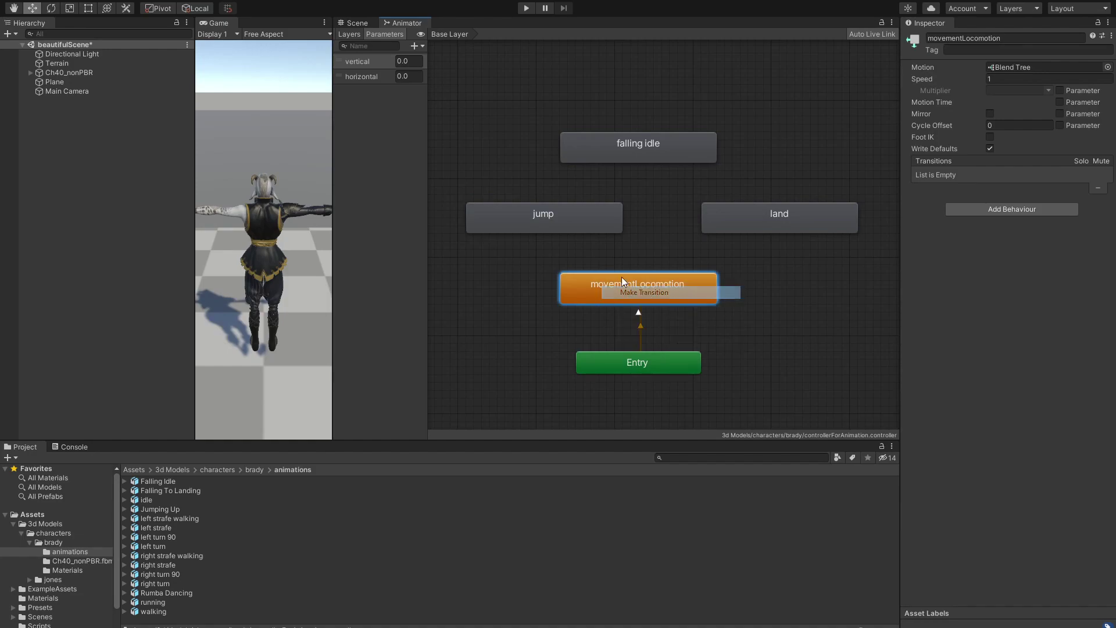
click(559, 227)
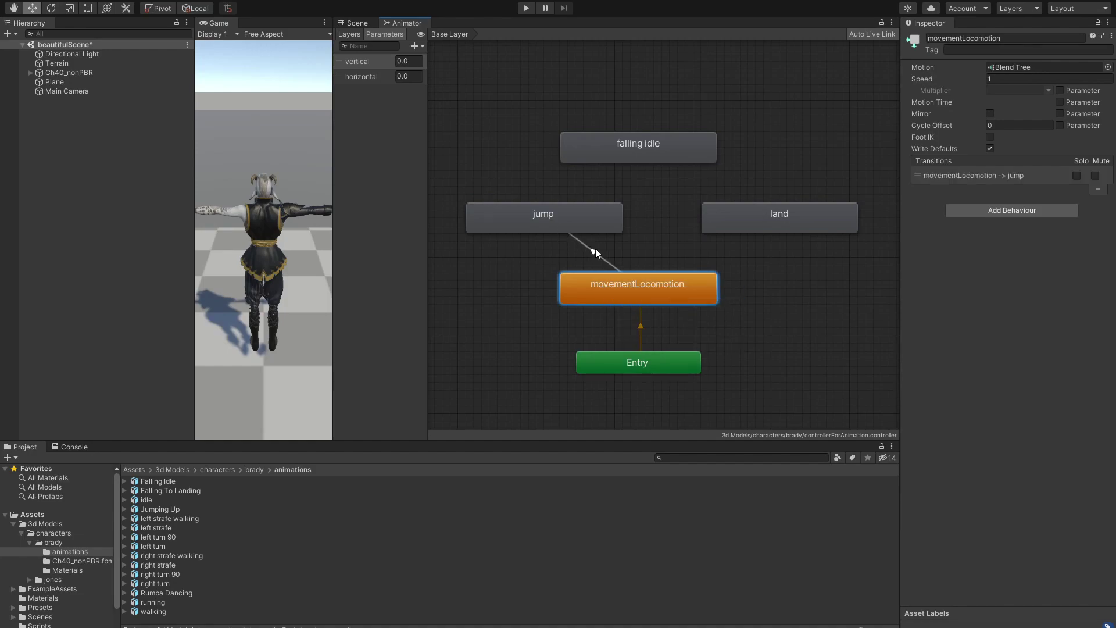
right_click(636, 282)
click(648, 287)
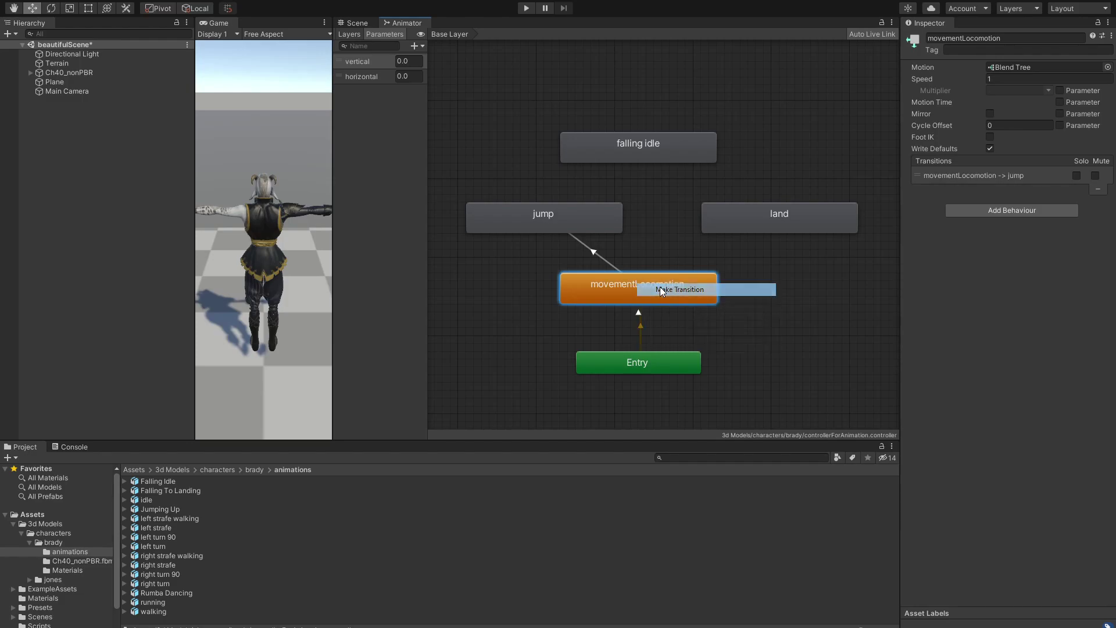
click(643, 142)
Move the jump state slightly outward and create a transition from it to falling idle
drag(560, 223, 544, 223)
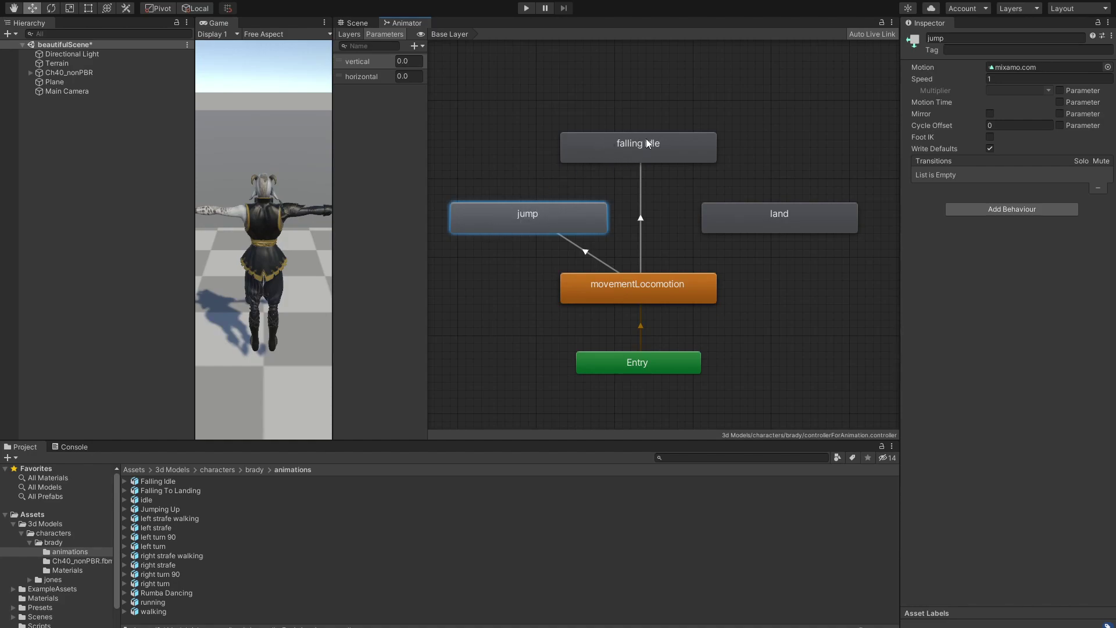
right_click(535, 210)
click(561, 218)
click(630, 142)
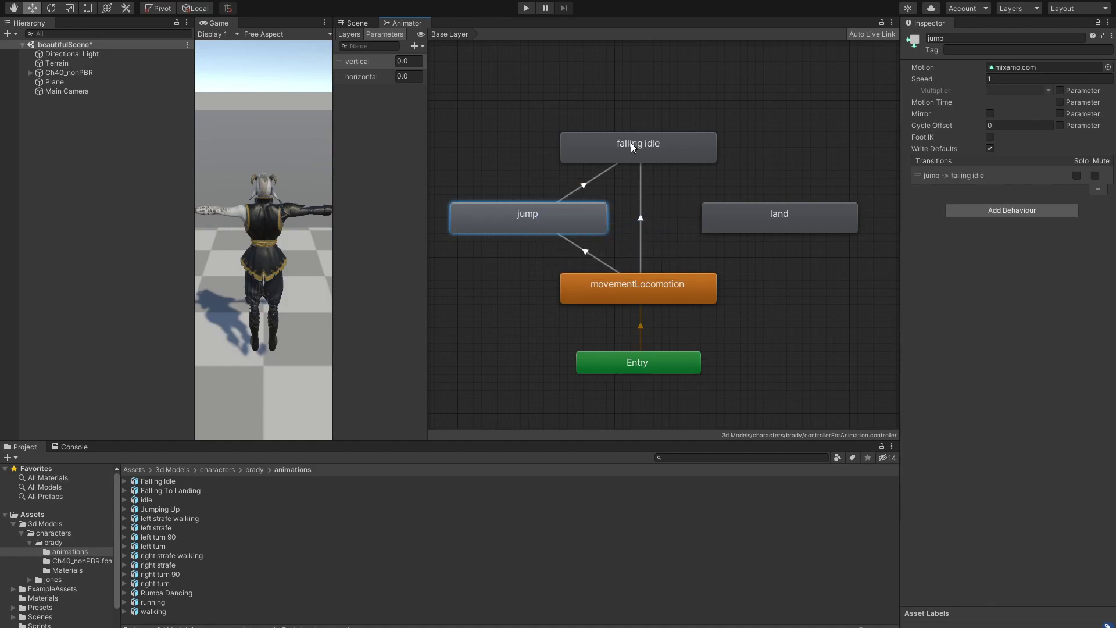
Create a transition from the falling idle state to land
click(640, 143)
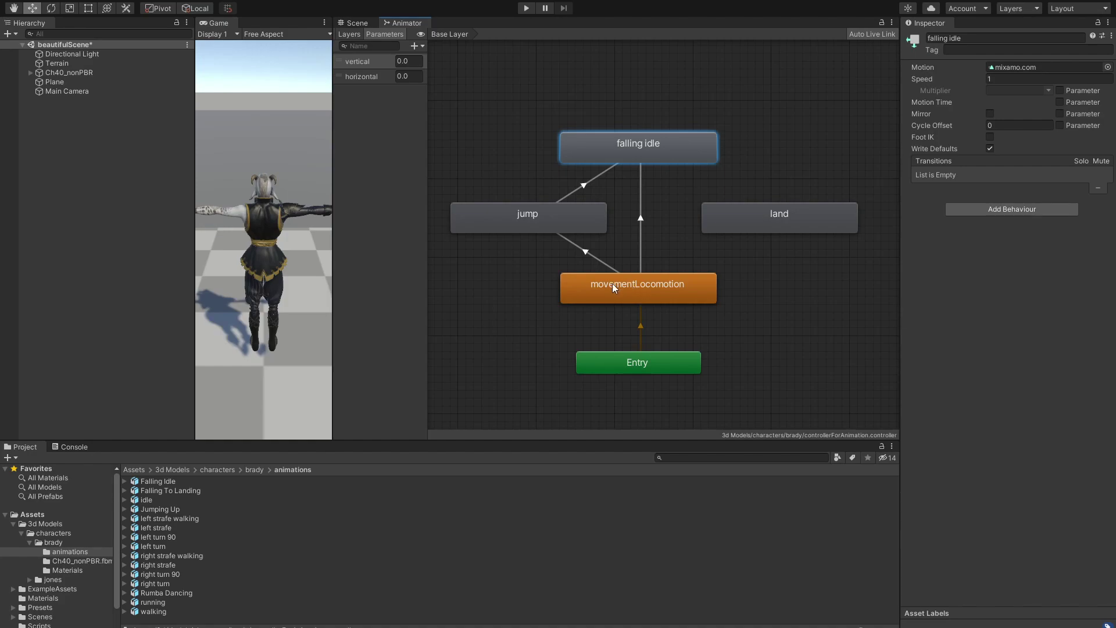
right_click(678, 152)
click(697, 158)
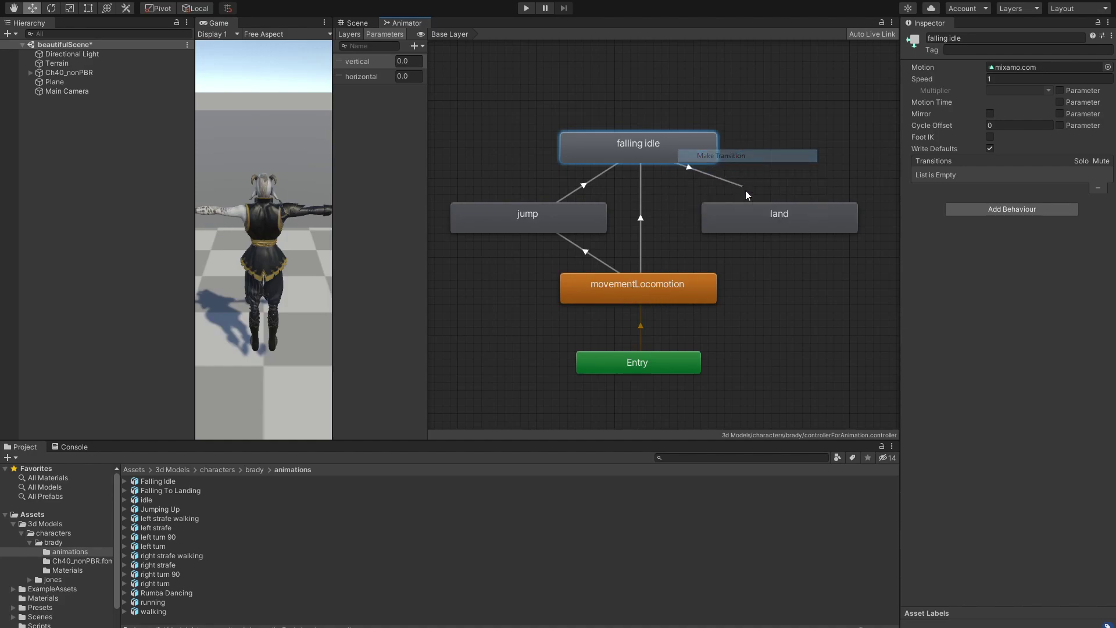
click(758, 217)
Create a transition from the land state back to movementLocomotion
click(759, 219)
right_click(759, 217)
click(781, 224)
click(651, 291)
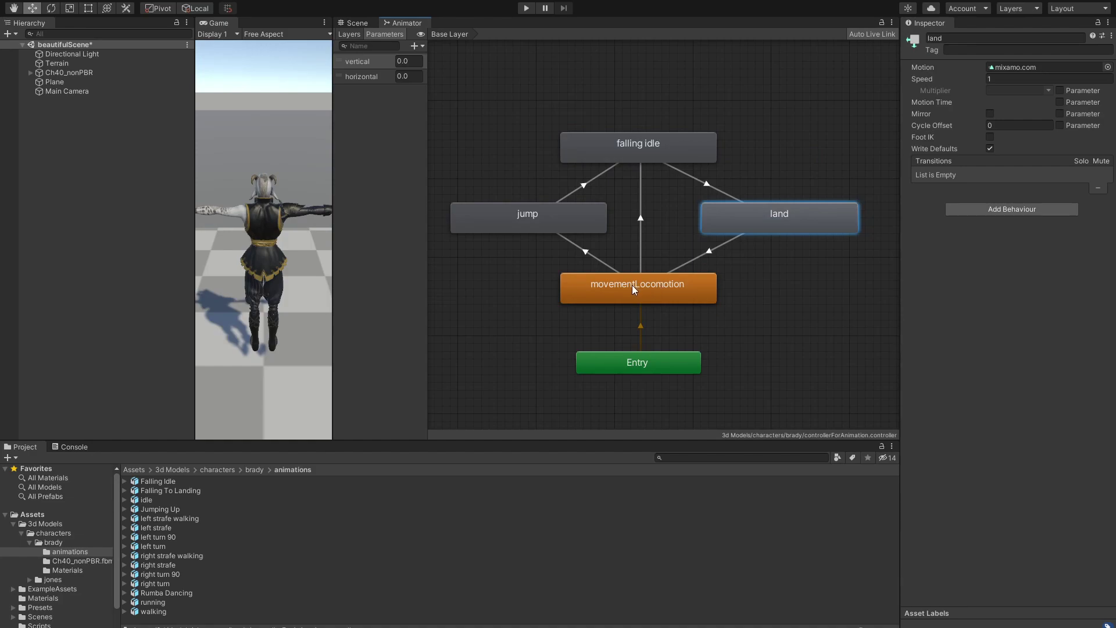
click(632, 285)
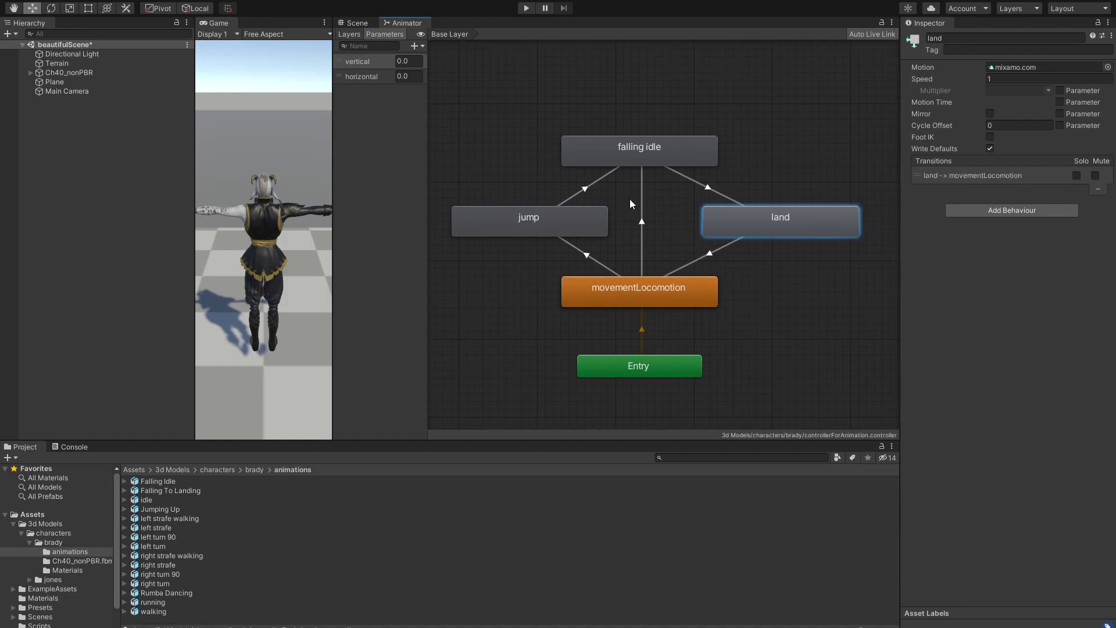
Add a Bool animator parameter named "grounded" and turn its default value on
click(416, 47)
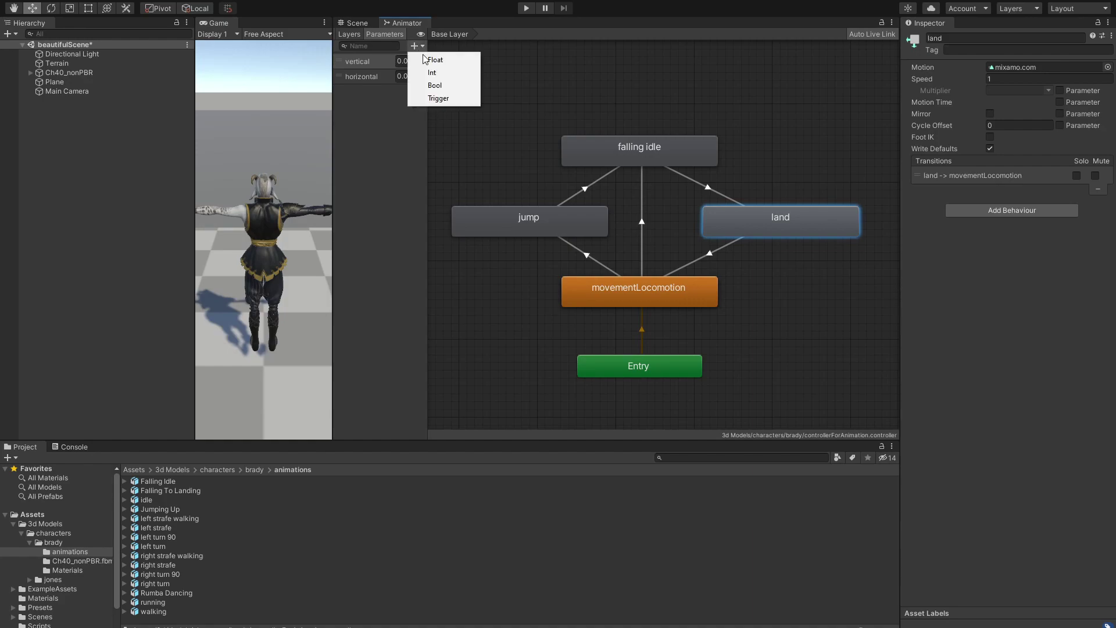
click(441, 86)
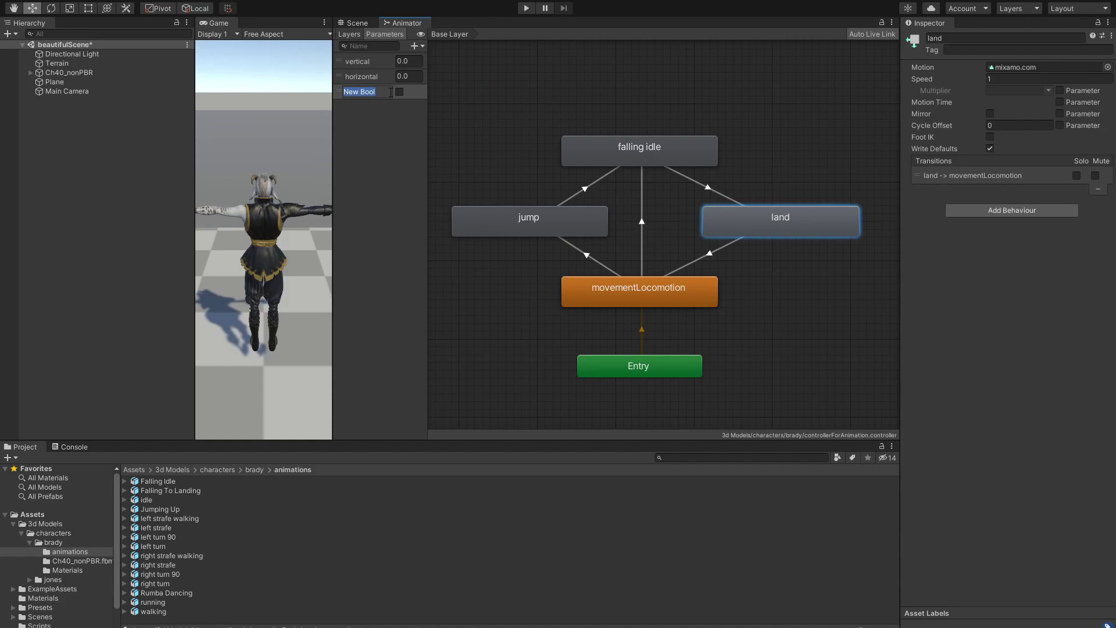
text(grounded)
click(399, 92)
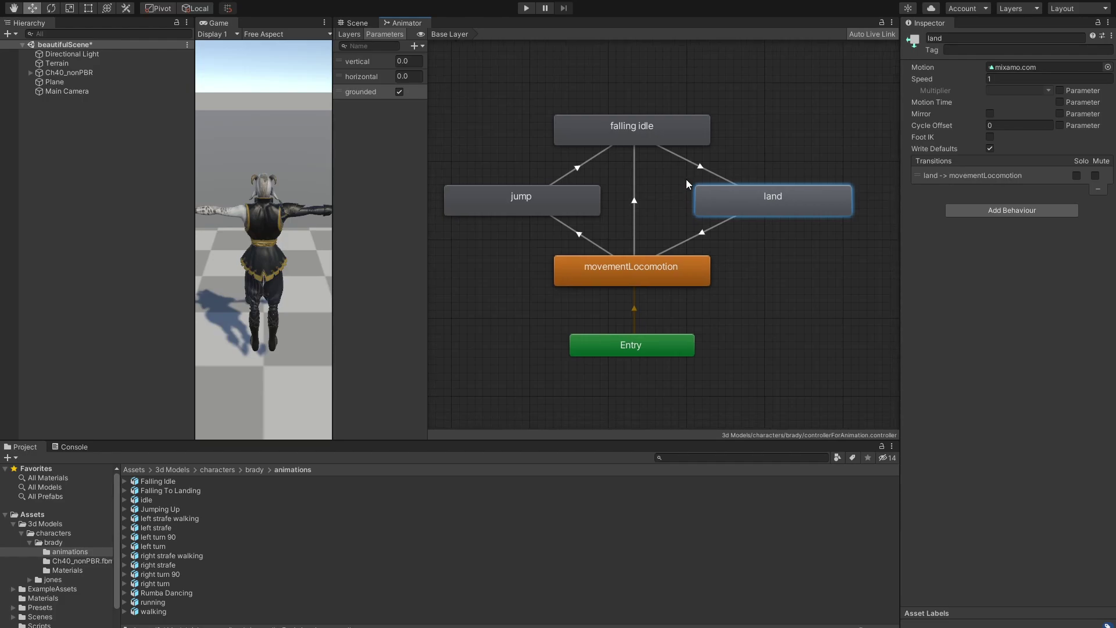
Add a condition to the movementLocomotion to falling idle transition that requires grounded to be false
click(634, 202)
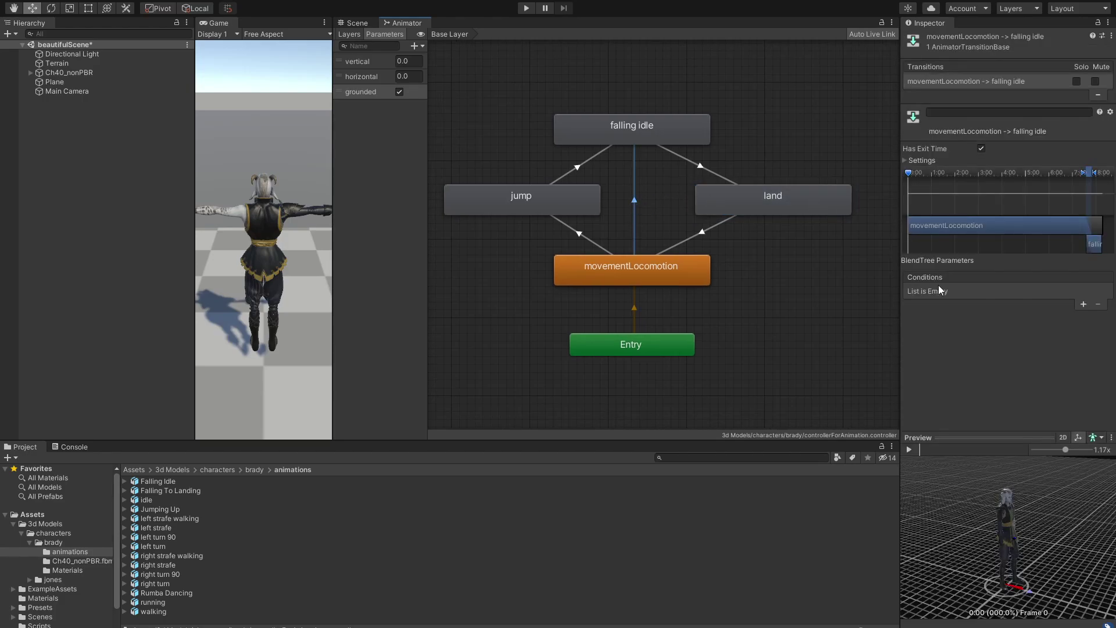
click(1084, 304)
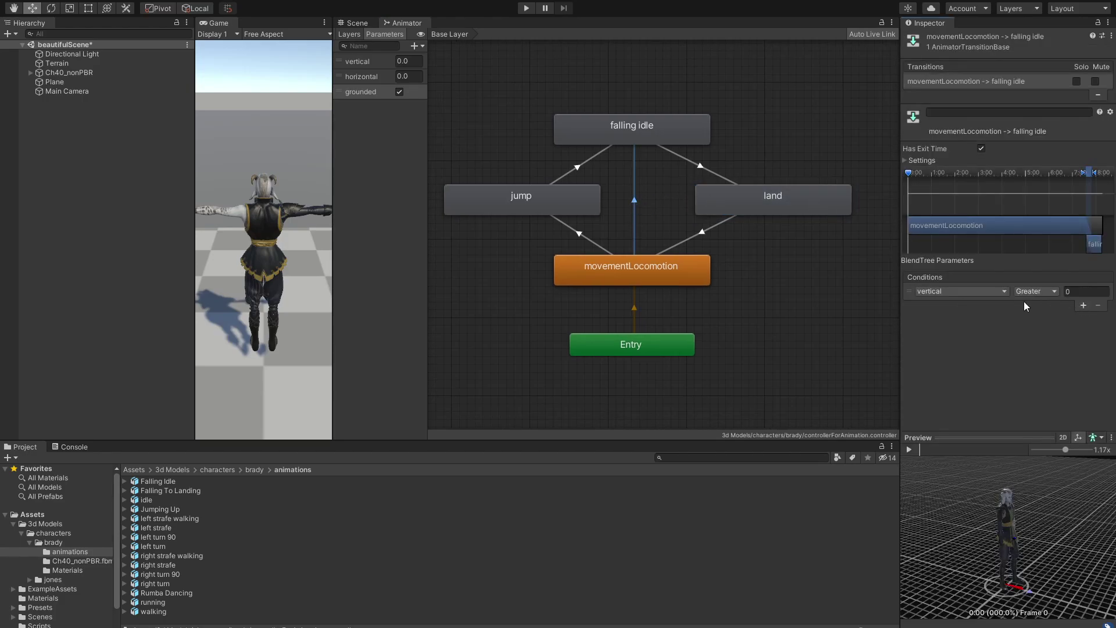
click(983, 291)
click(952, 349)
click(1037, 291)
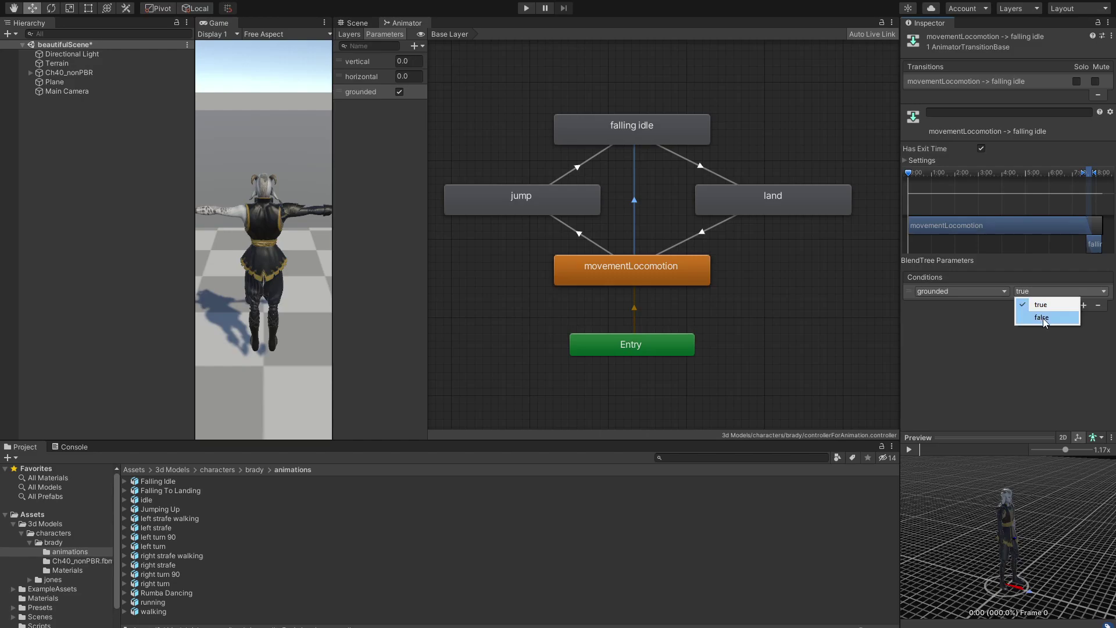
click(1042, 318)
Select the movementLocomotion to jump transition and add a Float animator parameter named "jump"
middle_drag(637, 125, 675, 140)
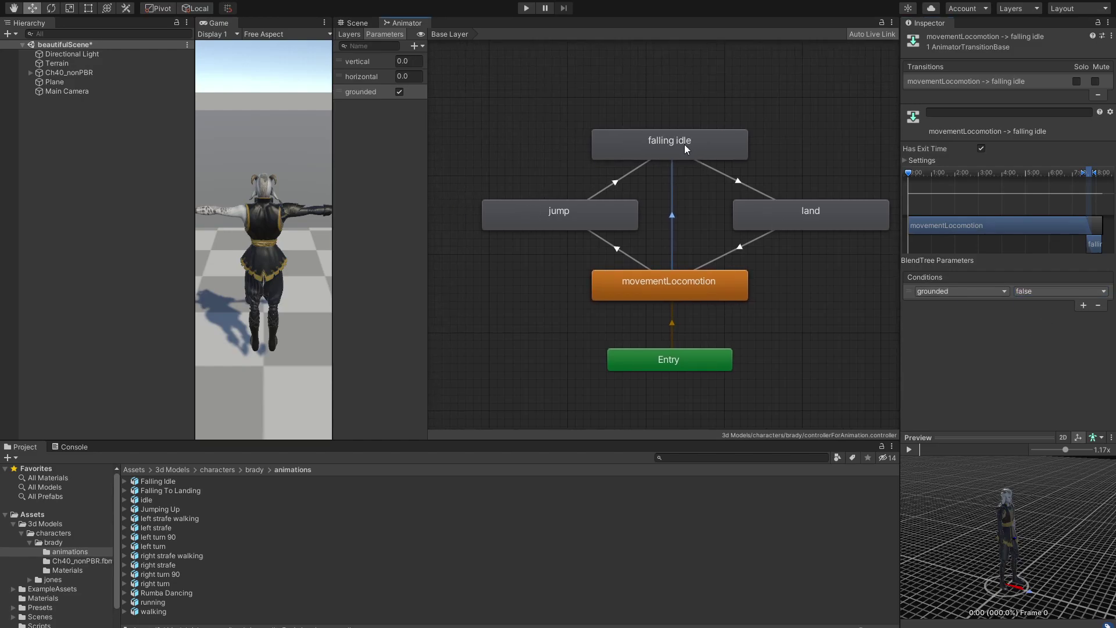
scroll(680, 146, up, 3)
click(674, 245)
middle_drag(698, 224, 663, 218)
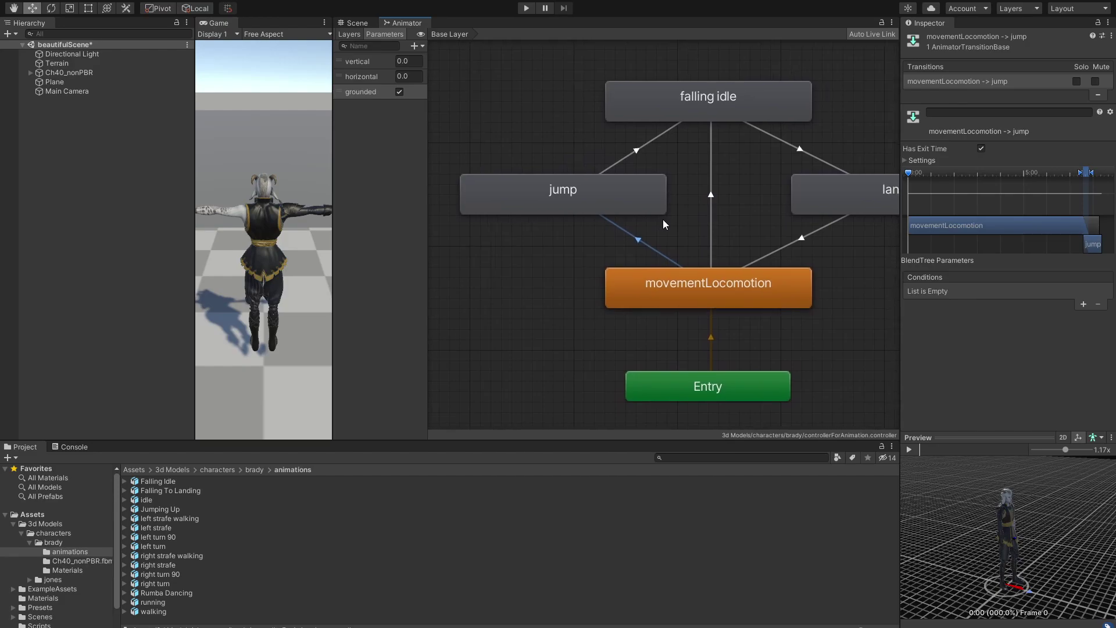
click(412, 48)
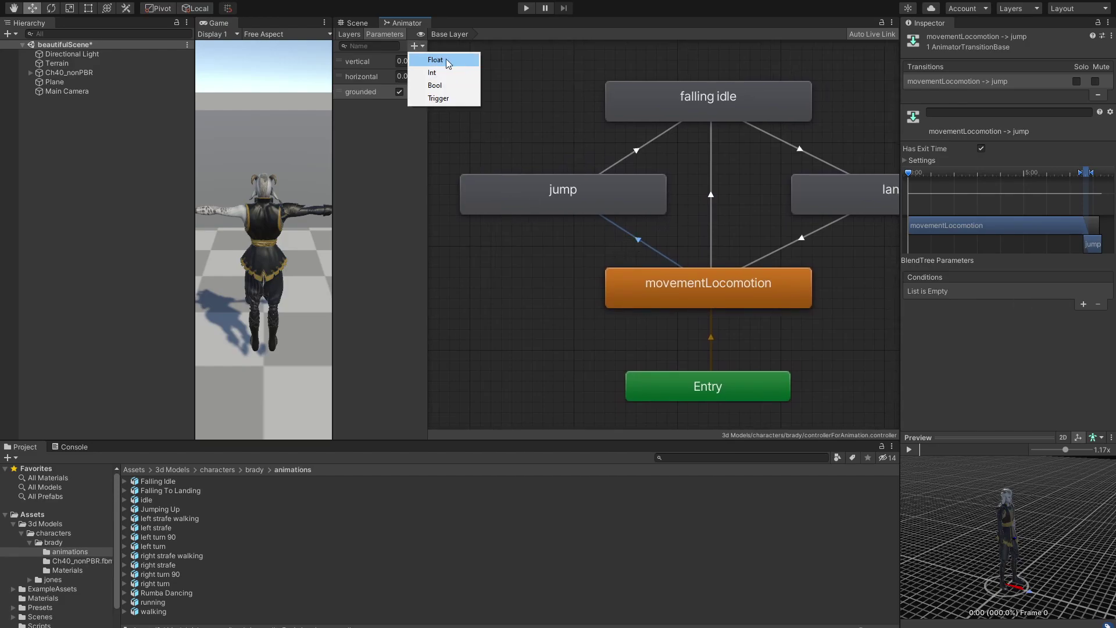
click(444, 59)
text(jump)
key(Return)
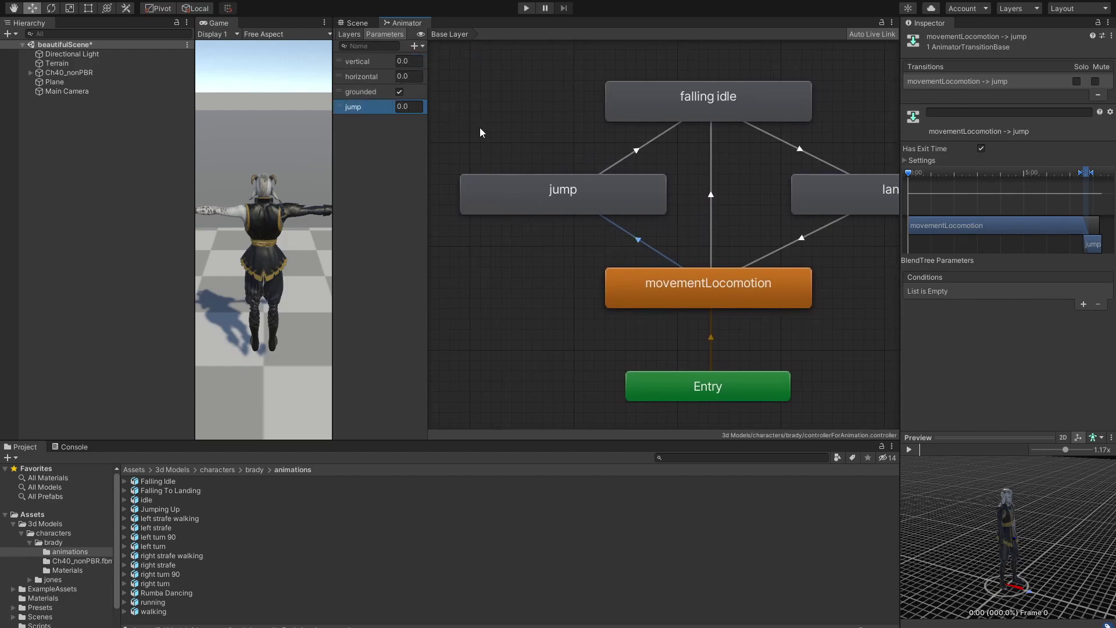
Add a condition to the movementLocomotion to jump transition that requires the jump parameter to be Greater than 0
click(1083, 305)
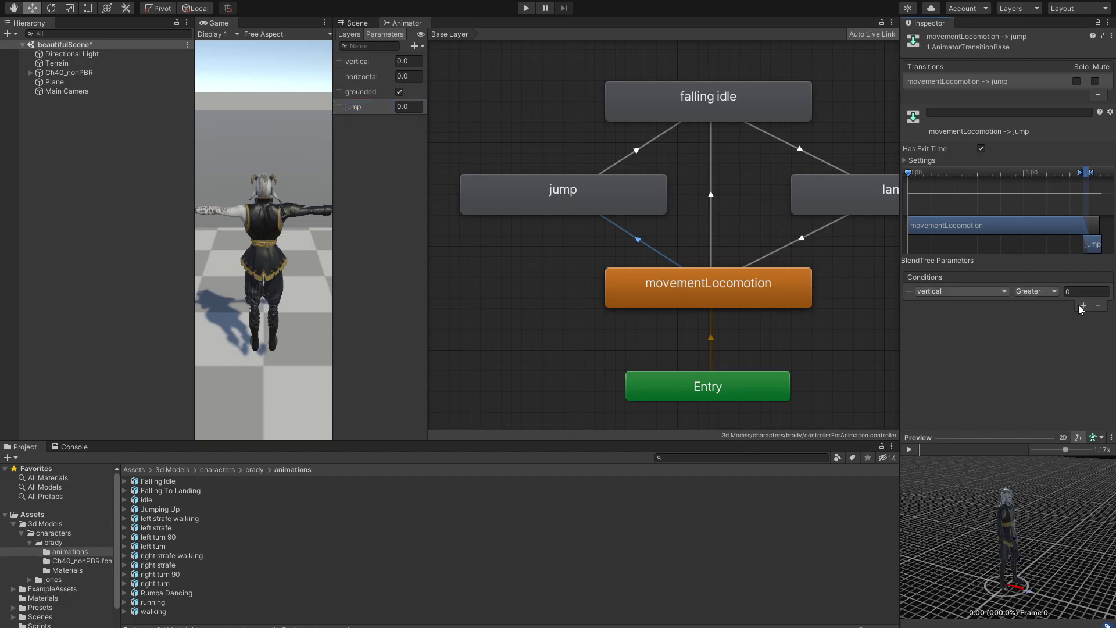
click(965, 291)
click(953, 344)
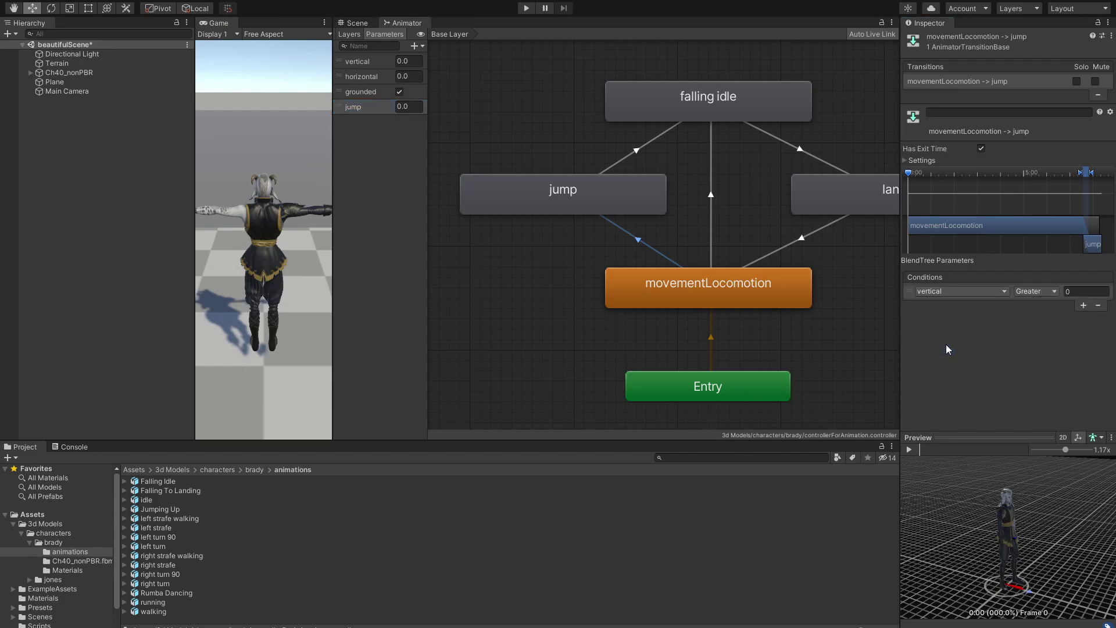
click(1052, 291)
click(999, 397)
click(1076, 291)
Review the jump to falling idle, falling idle to land and land to movementLocomotion transitions in the Animator graph
click(593, 198)
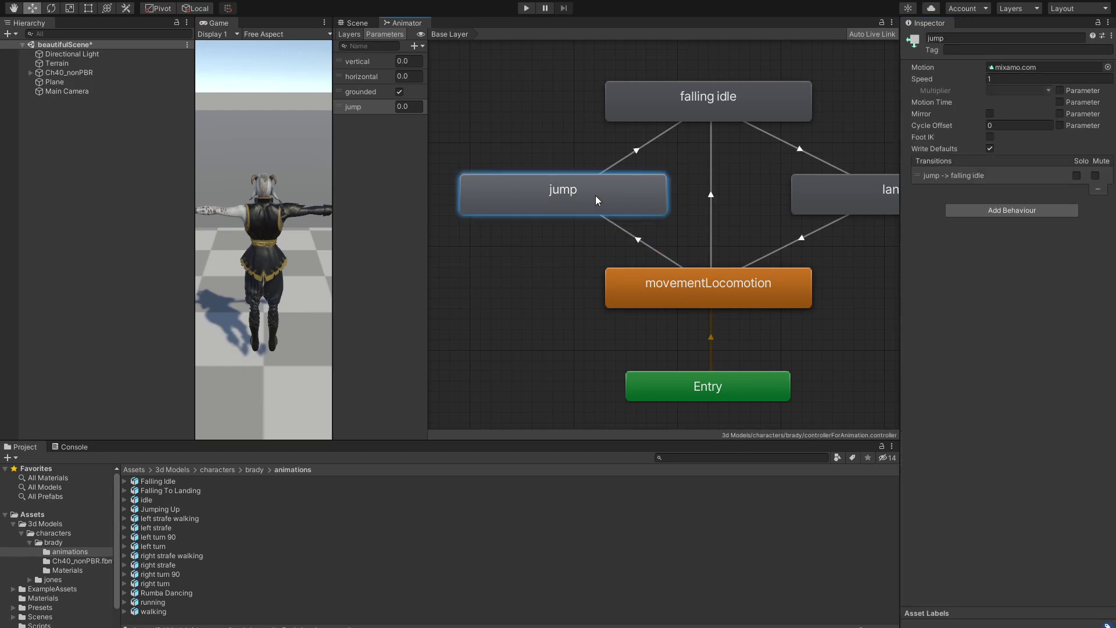
click(639, 151)
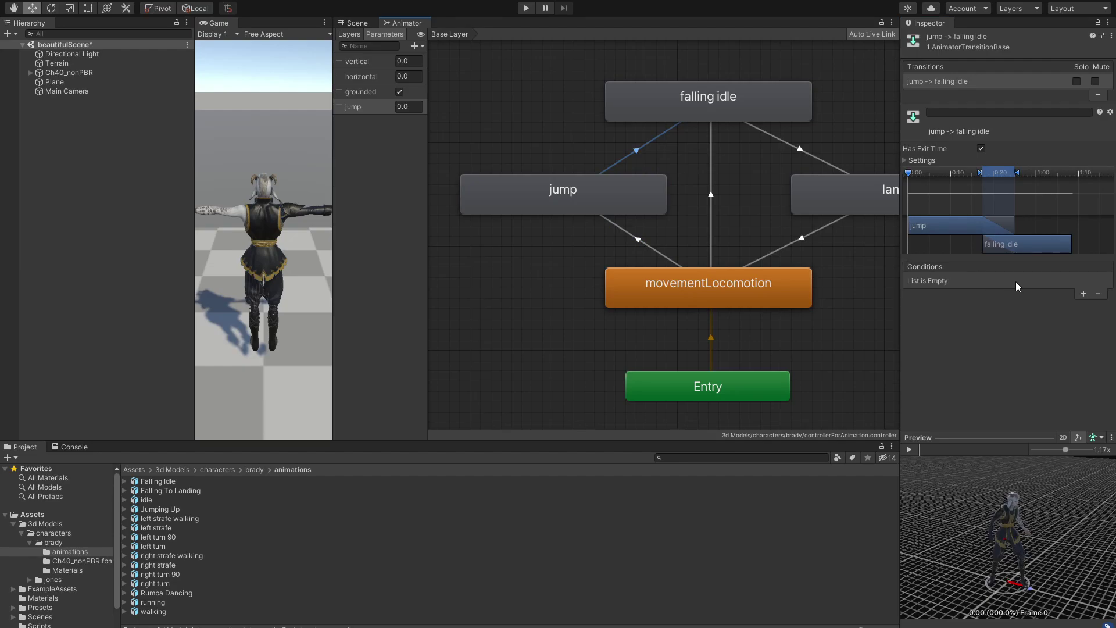
middle_drag(766, 129, 676, 129)
click(734, 129)
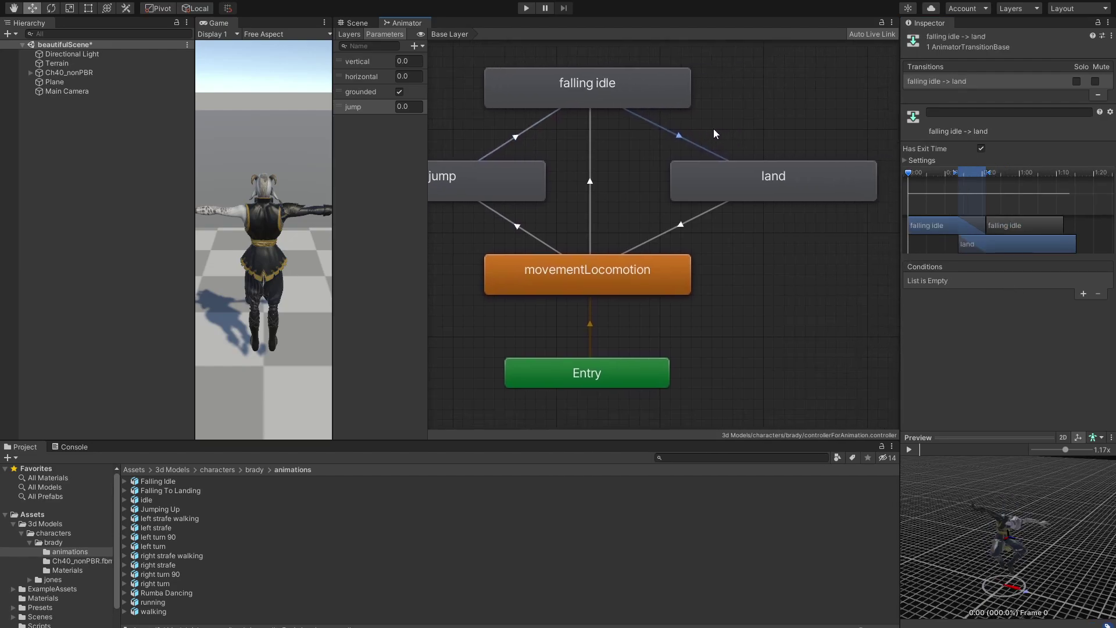
click(753, 184)
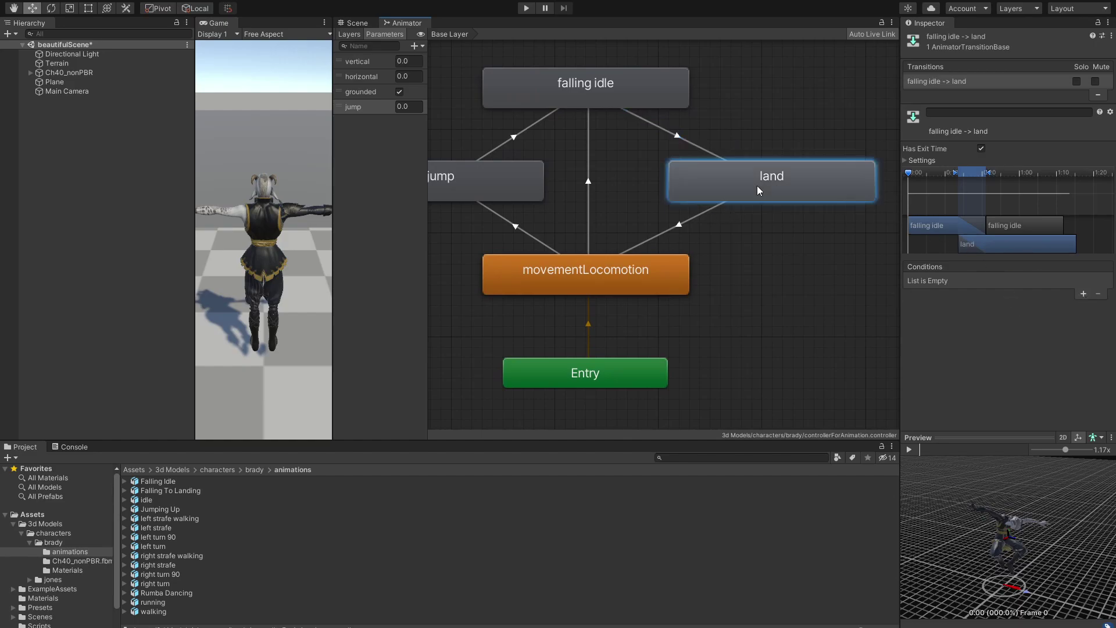
click(673, 227)
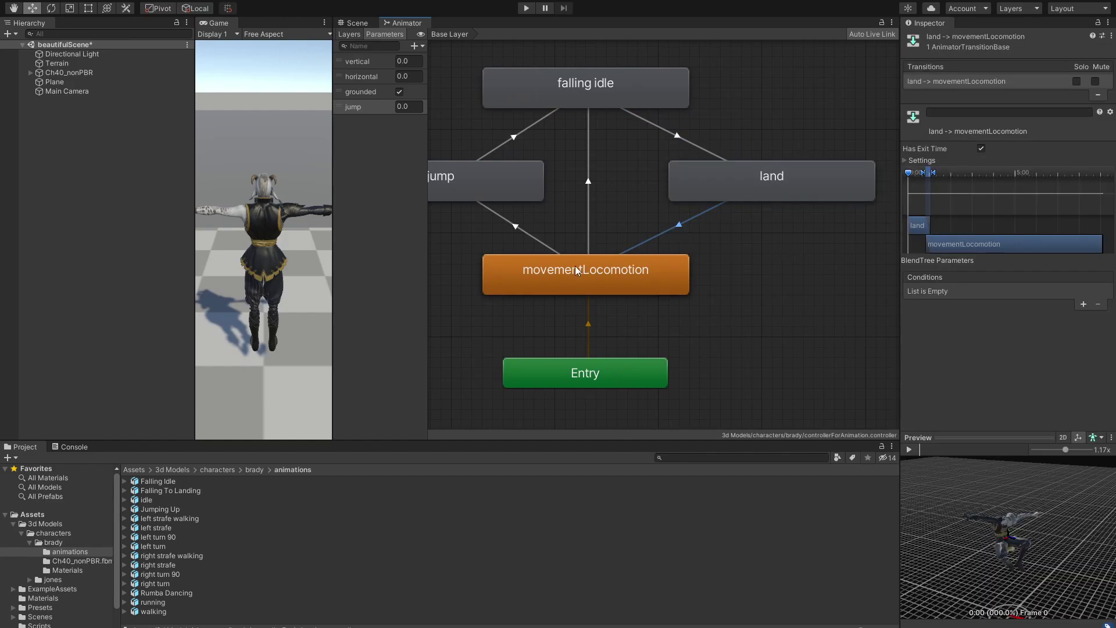
middle_drag(574, 266, 654, 290)
click(731, 241)
mouse_move(553, 218)
middle_down()
mouse_move(605, 201)
mouse_move(546, 211)
middle_up()
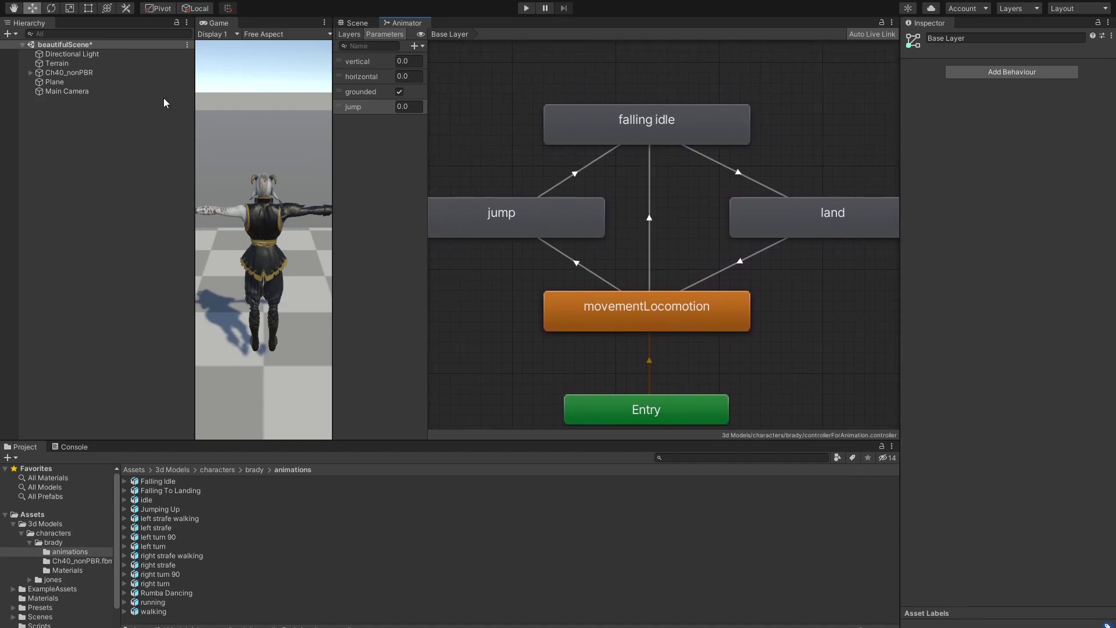
Open the controller script attached to the Ch40_nonPBR character in the code editor and go to its movement() method
click(107, 74)
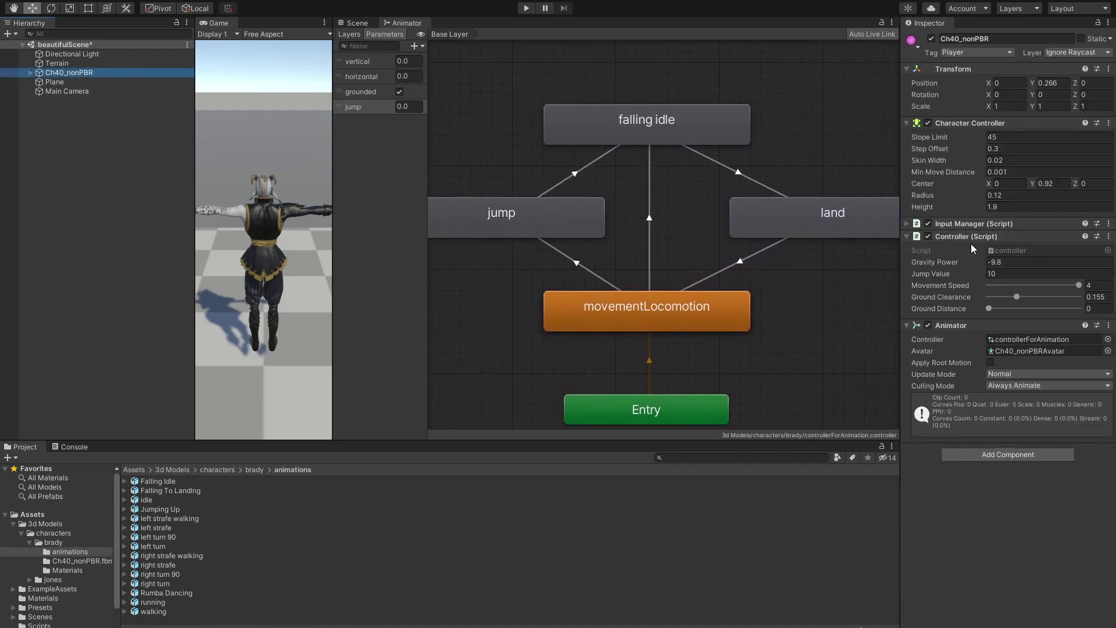
double_click(1017, 251)
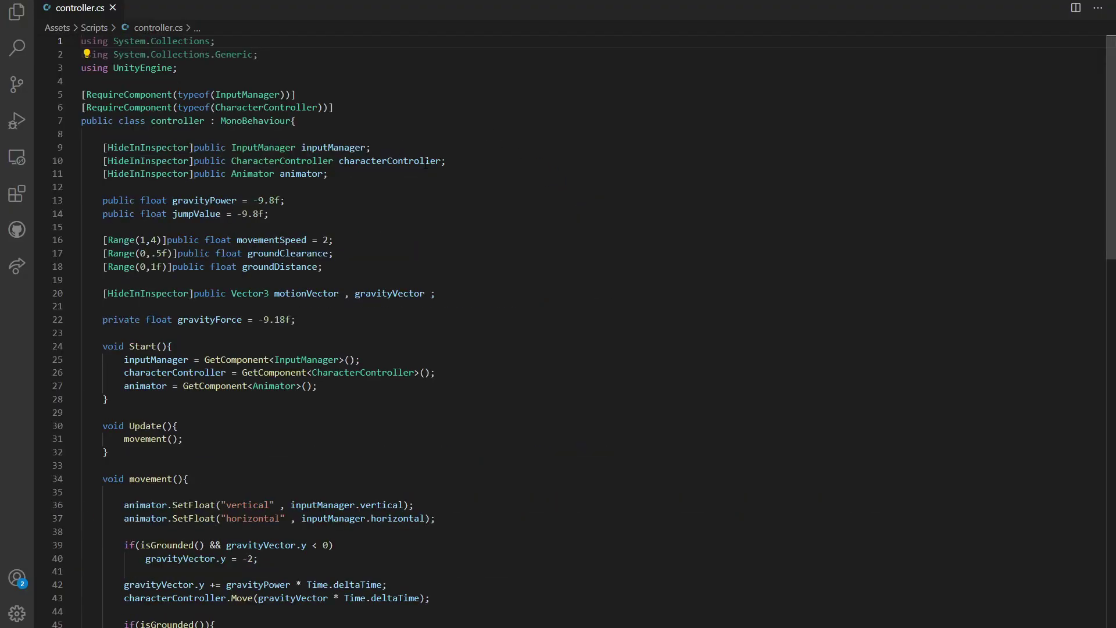
key(alt+Tab)
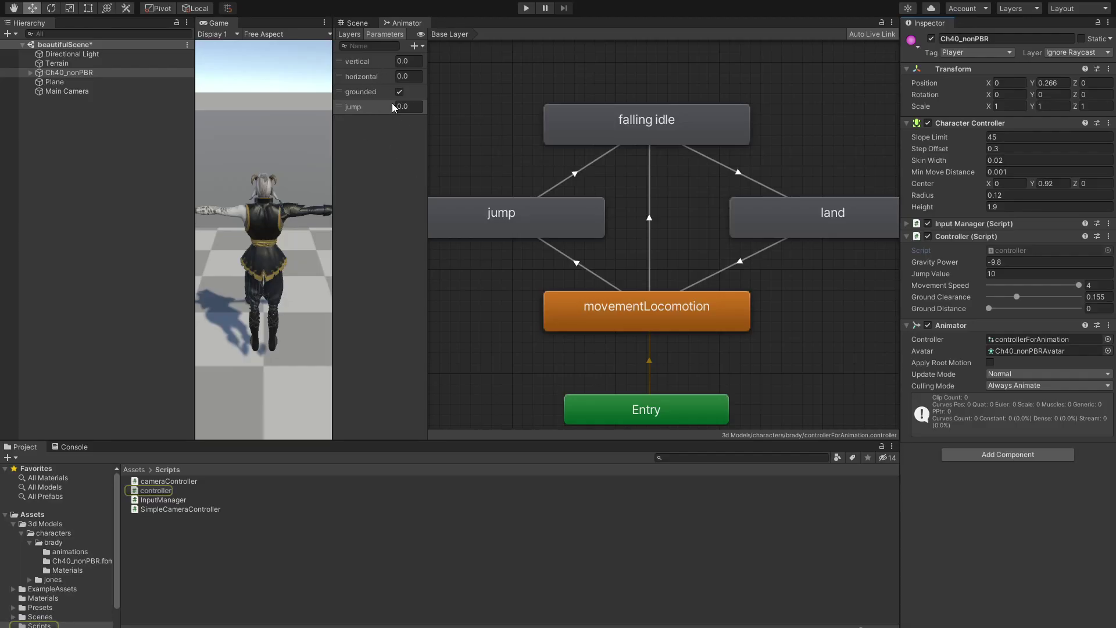
key(alt+Tab)
scroll(225, 257, down, 6)
scroll(225, 257, up, 1)
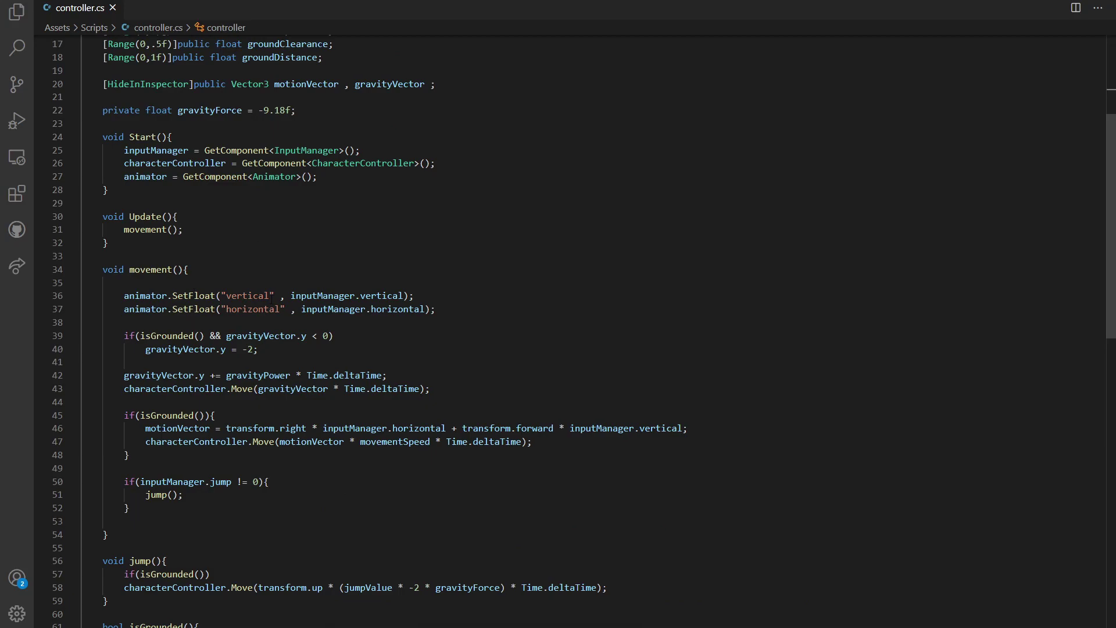
Add the line animator.SetBool("grounded" , isGrounded()); below the horizontal SetFloat call in movement()
click(452, 312)
key(Return)
text(a)
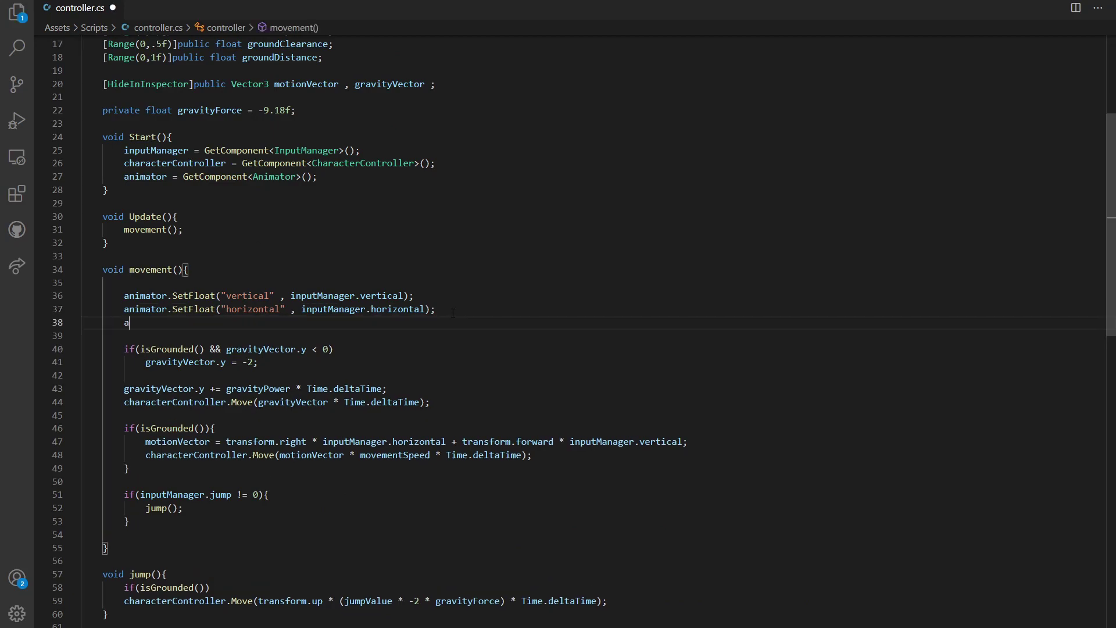
text(nimator.set)
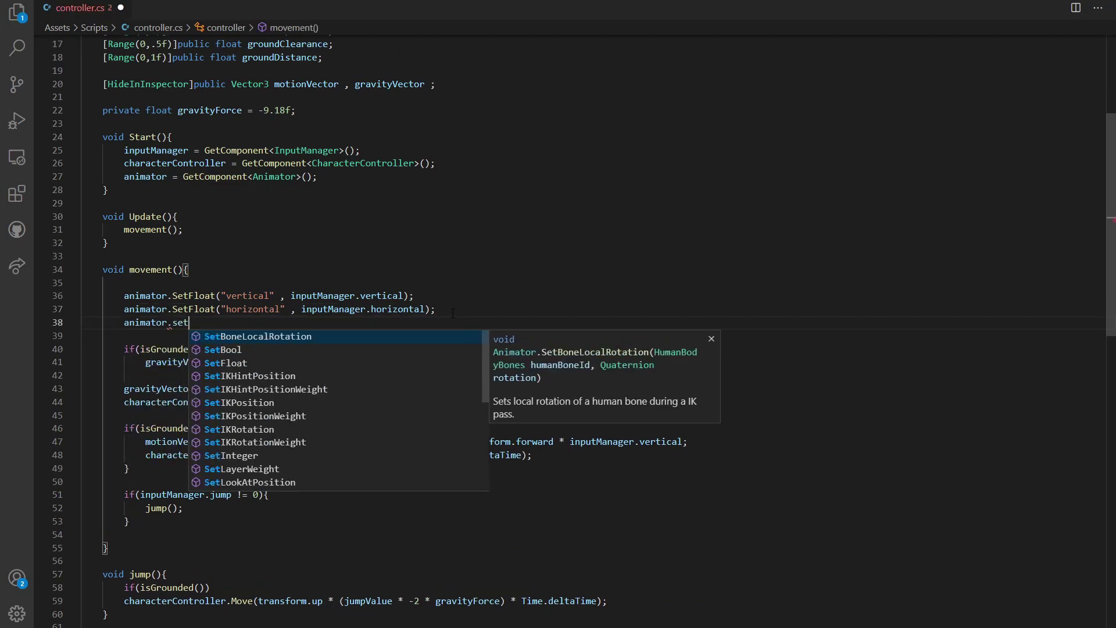
key(Down)
key(Return)
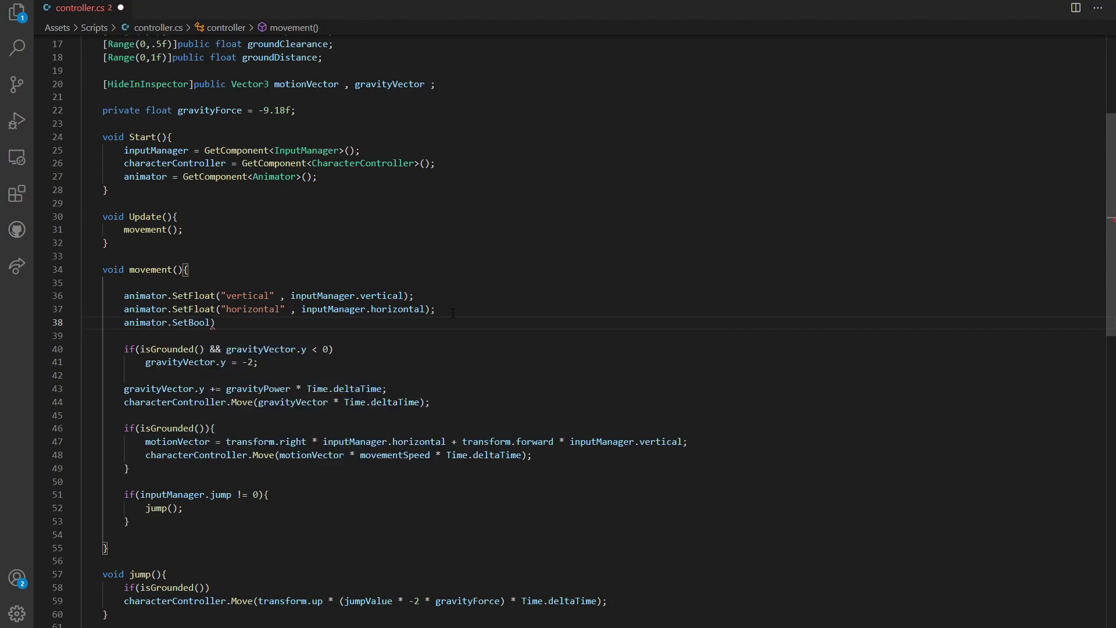
text(("grou)
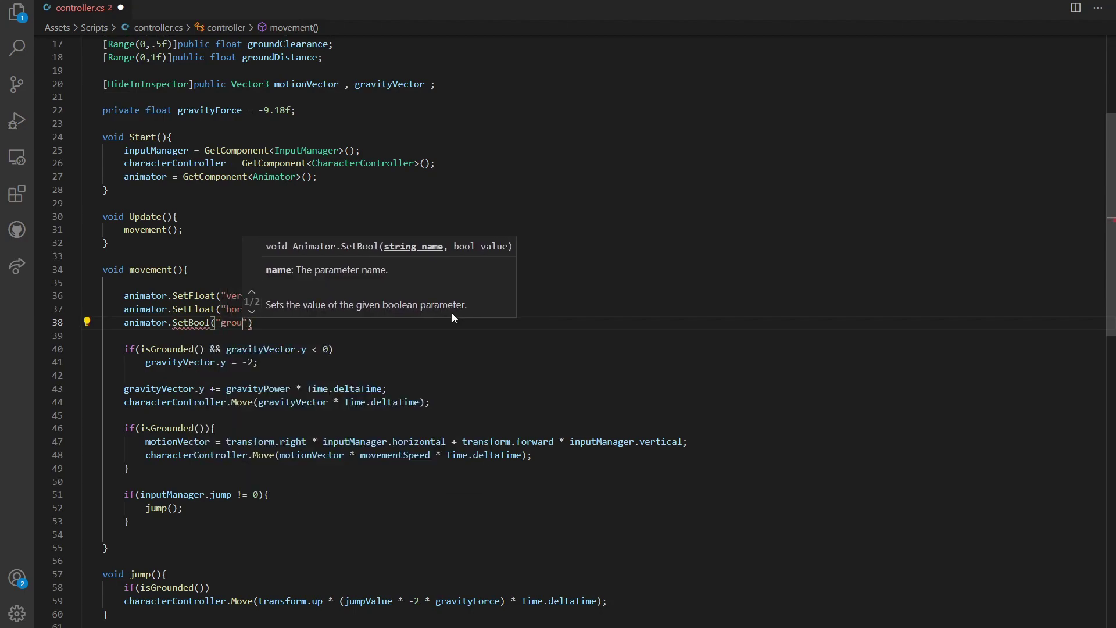
text(nded" , is)
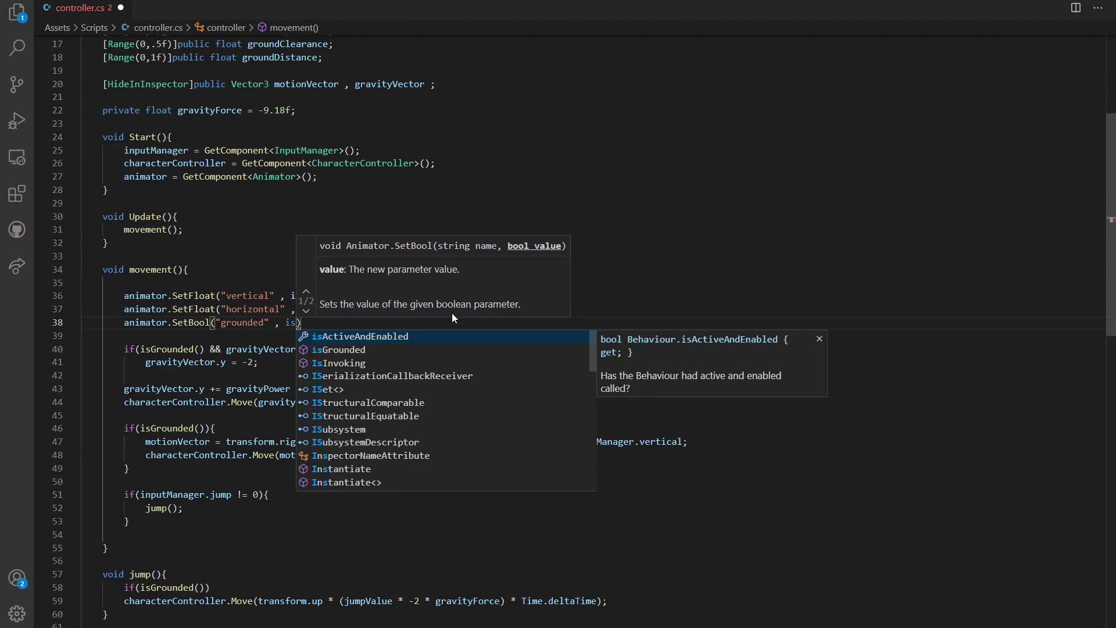
key(Down)
key(Return)
text(());)
Review the isGrounded() method that supplies the value for the grounded parameter
scroll(301, 275, down, 1)
drag(285, 287, 351, 288)
scroll(321, 285, down, 6)
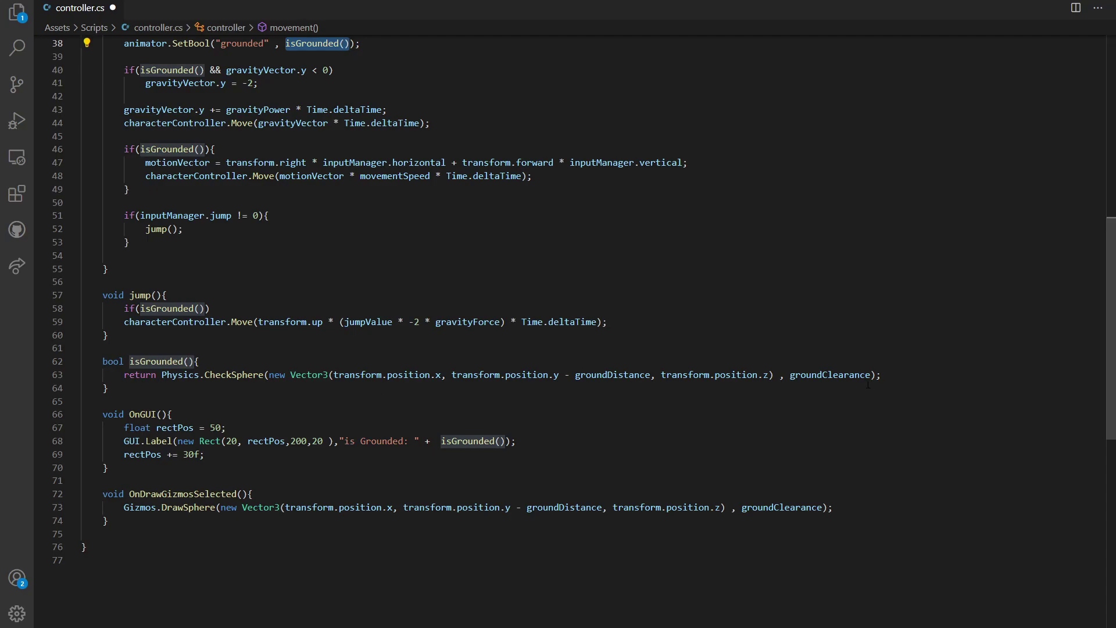
drag(177, 393, 43, 360)
click(258, 362)
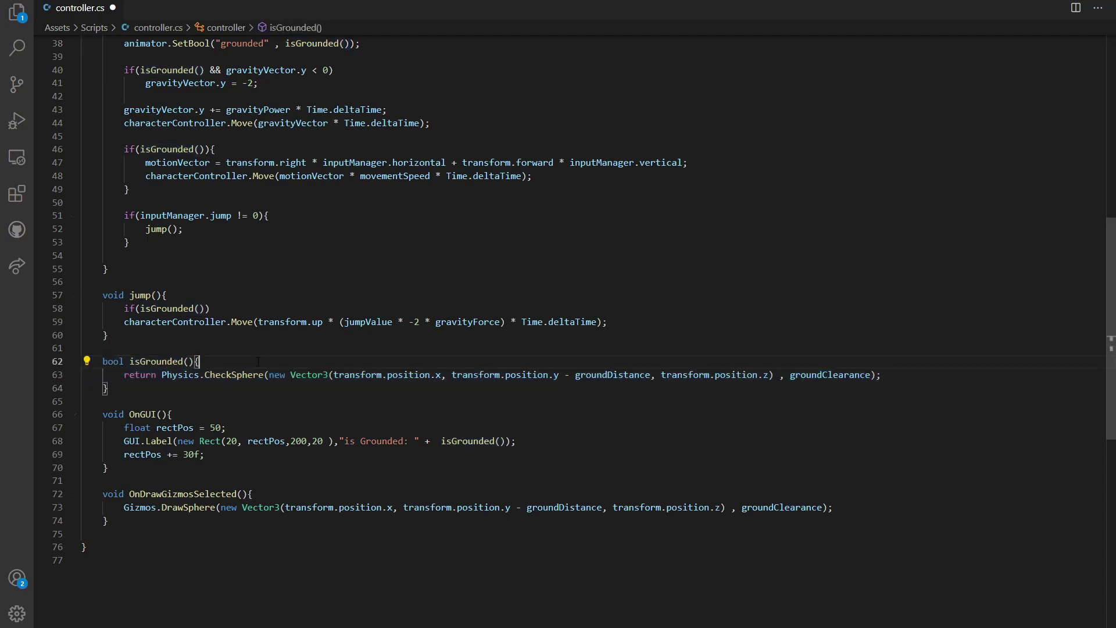
scroll(293, 290, up, 9)
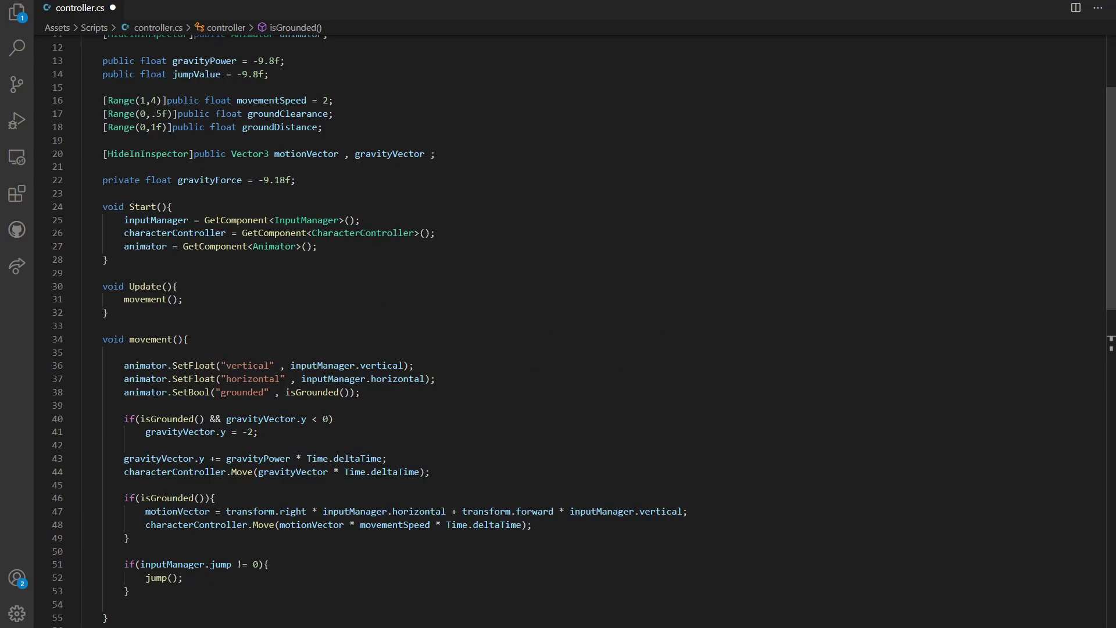
Duplicate the grounded SetBool line and turn the copy into a SetFloat call for the "jump" parameter
click(157, 392)
key(shift+alt+Down)
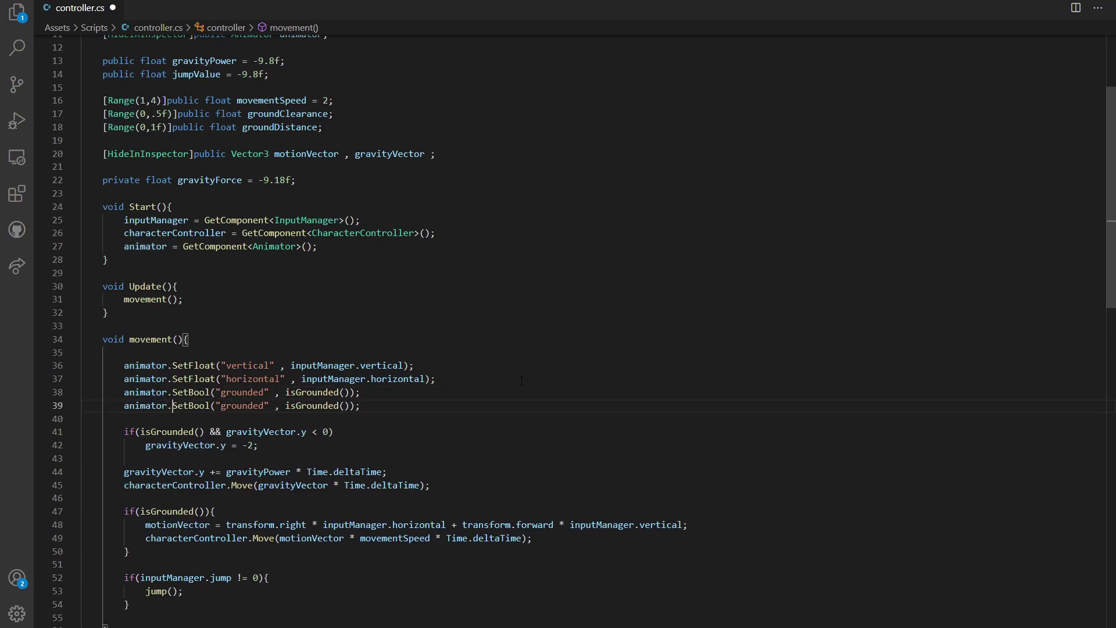
key(ctrl+shift+Right)
text(setf)
key(Return)
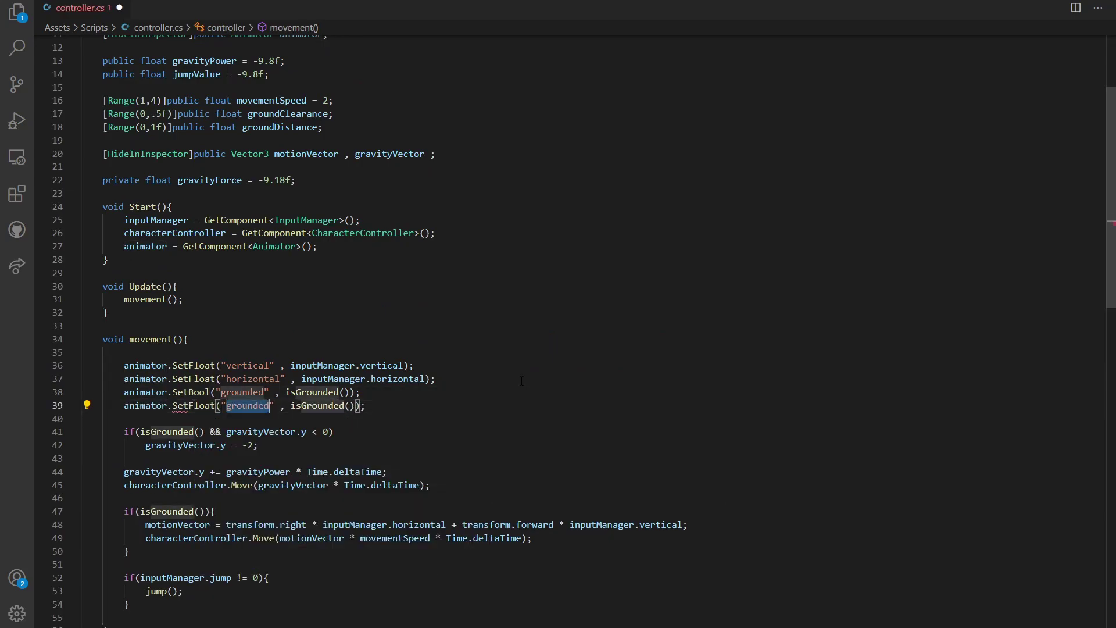
text(jump)
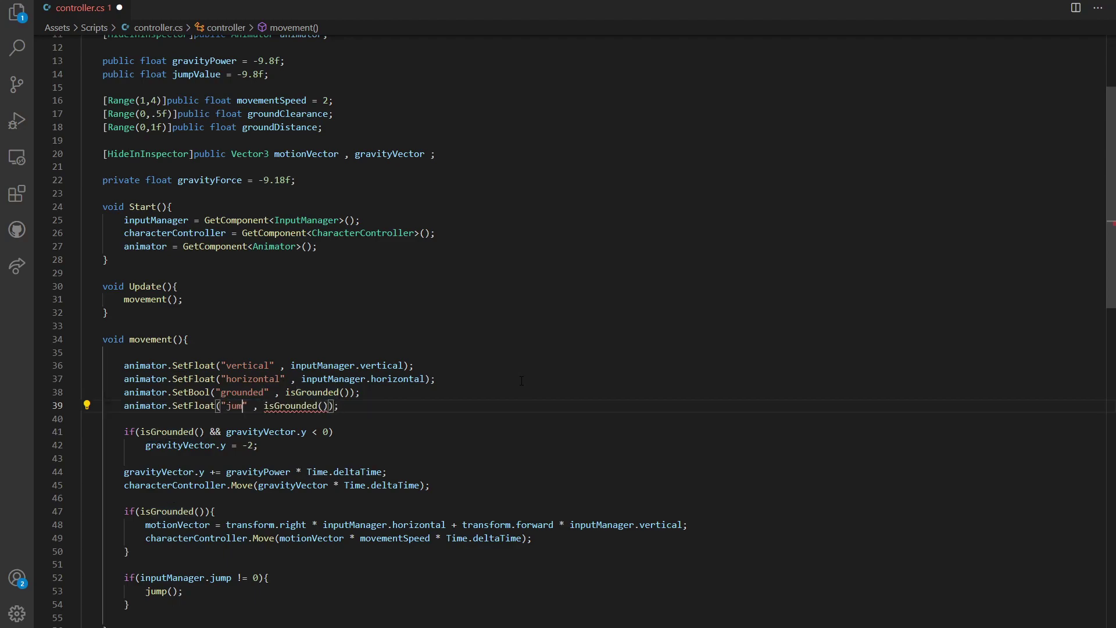
Replace the isGrounded() argument in the jump SetFloat call with inputManager.jump
key(ctrl+Right)
key(ctrl+Right)
key(ctrl+Right)
key(Left)
key(Left)
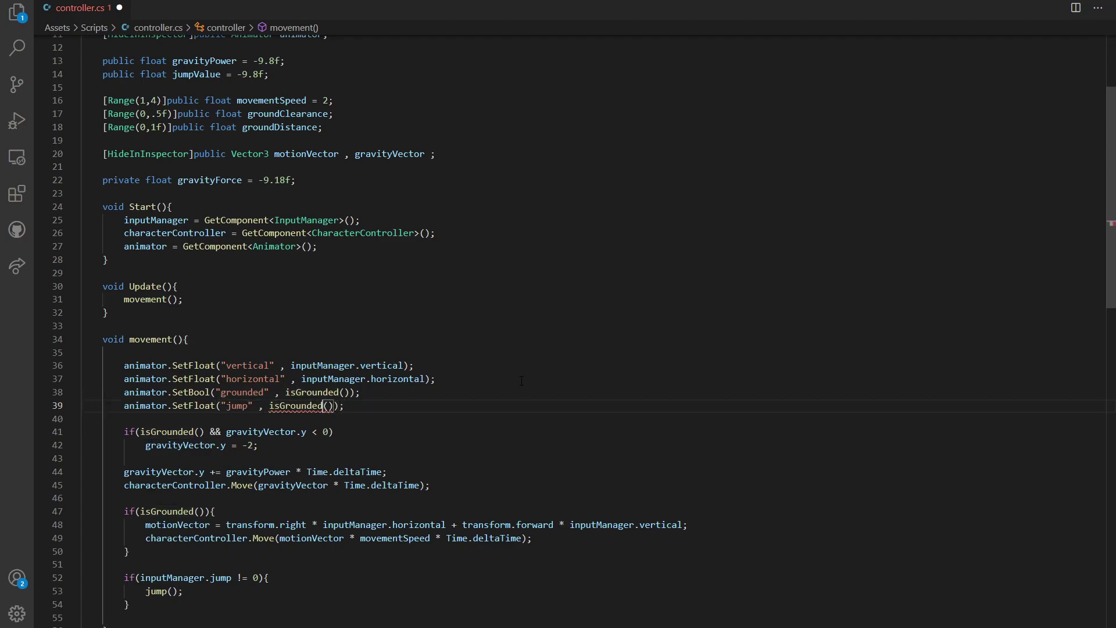
key(ctrl+shift+Left)
key(ctrl+shift+Left)
text(inp)
key(Tab)
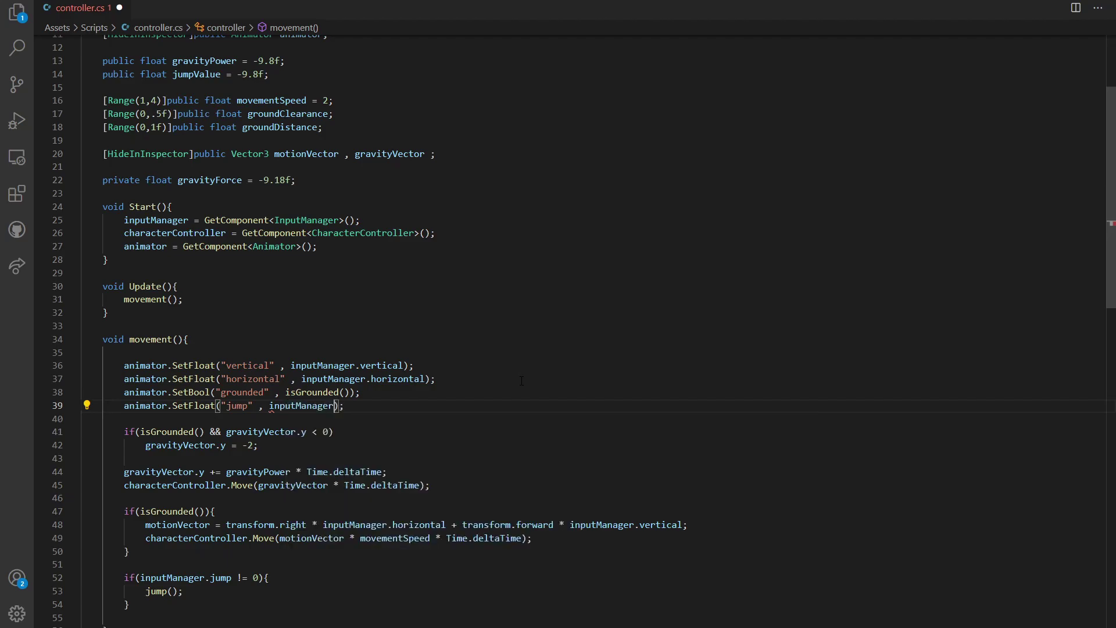
text(.)
text(jump)
key(Tab)
Save controller.cs and switch back to Unity so the script recompiles
scroll(430, 388, down, 5)
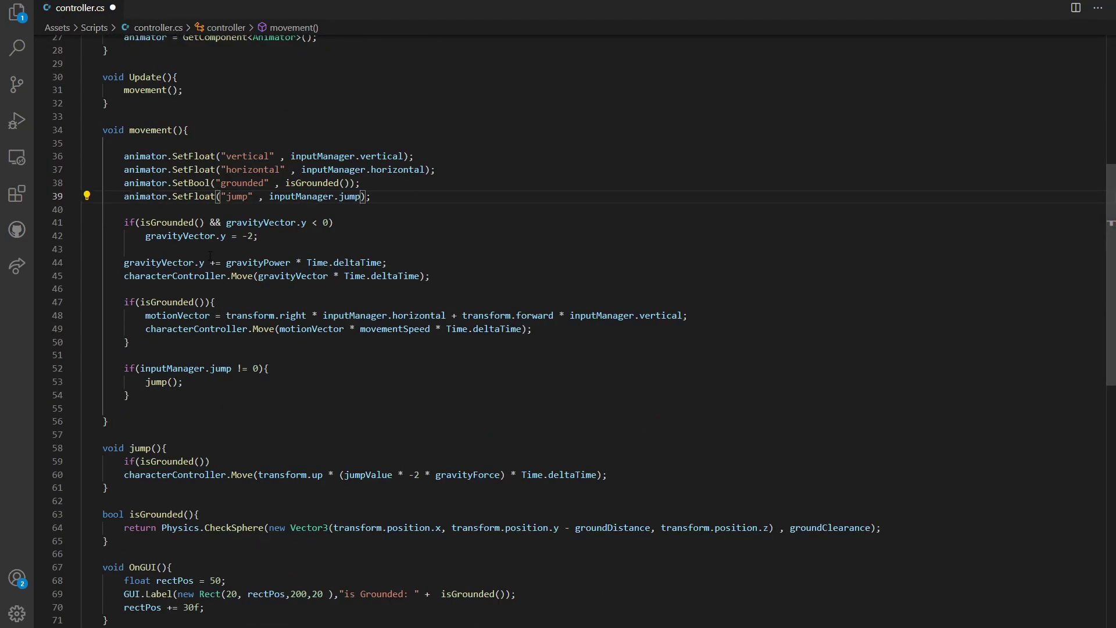
scroll(207, 259, down, 3)
scroll(207, 260, up, 2)
key(ctrl+s)
key(alt+Tab)
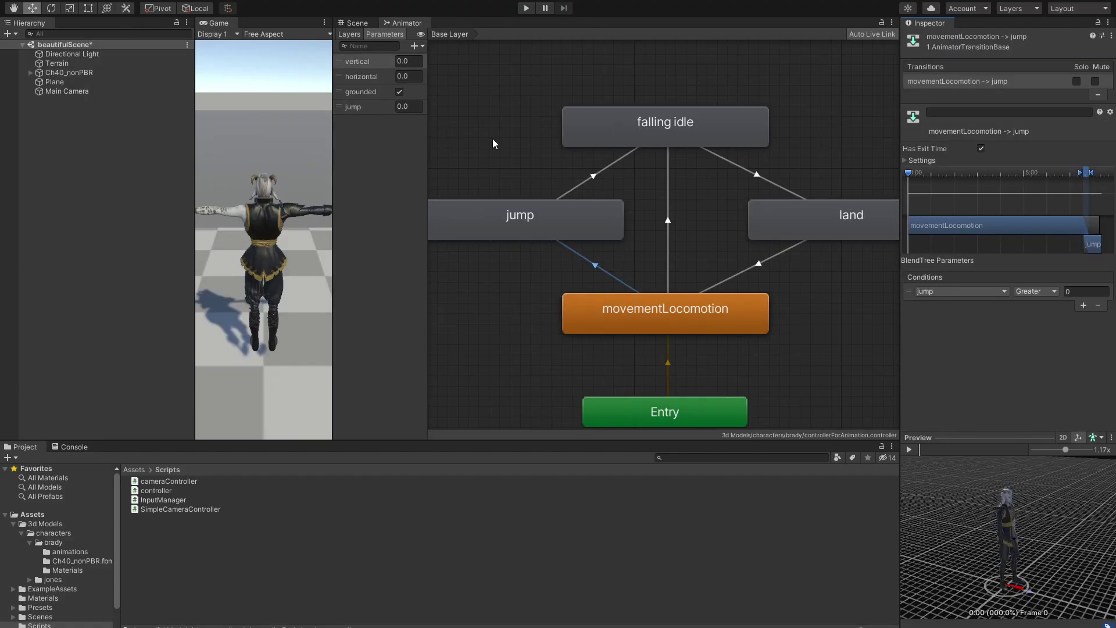
Widen the Game view and enter Play mode with the movementLocomotion to jump transition selected
middle_drag(531, 154, 570, 155)
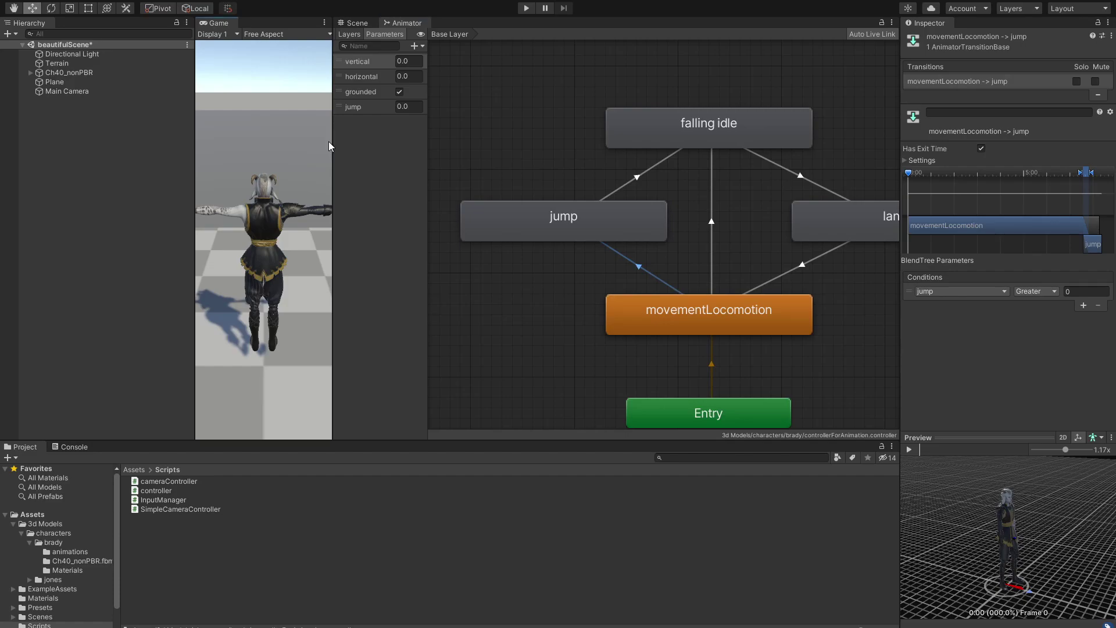
drag(334, 150, 499, 149)
key(ctrl+p)
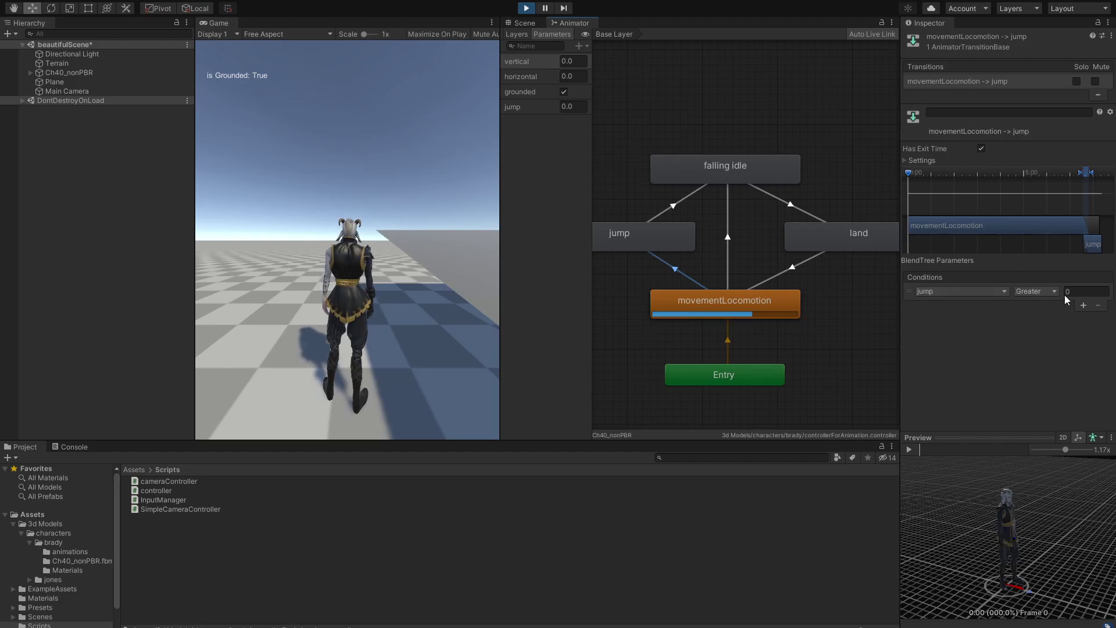
Turn off Has Exit Time on the movementLocomotion to jump and movementLocomotion to falling idle transitions
middle_drag(628, 237, 658, 238)
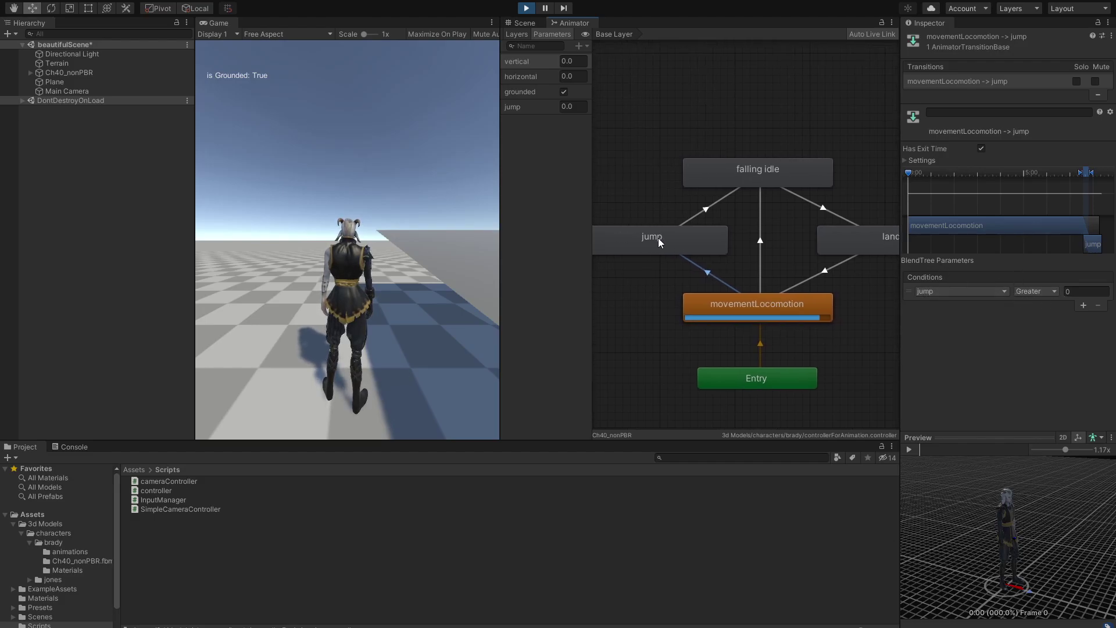
click(981, 148)
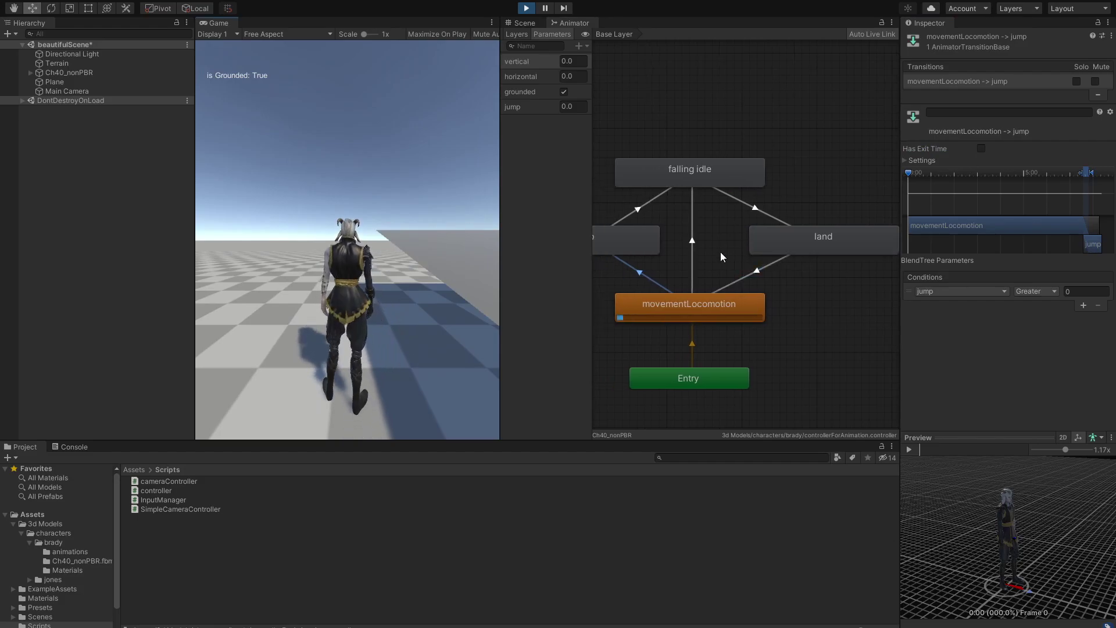
middle_drag(684, 218, 723, 222)
click(737, 241)
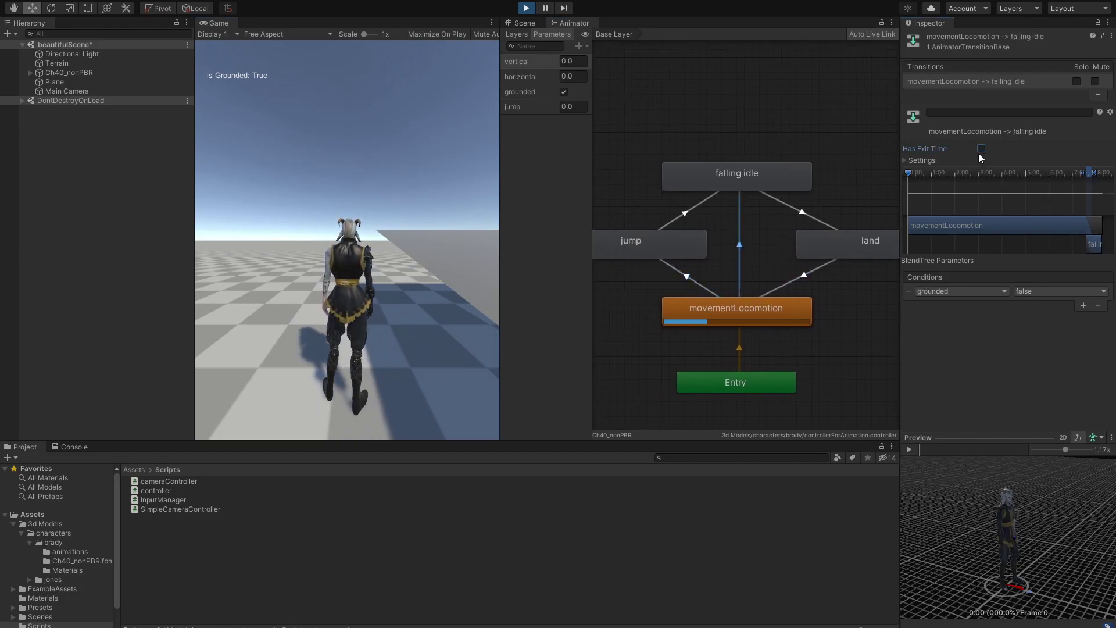
Test the character's forward and backward movement and its jump in the Game view
click(403, 258)
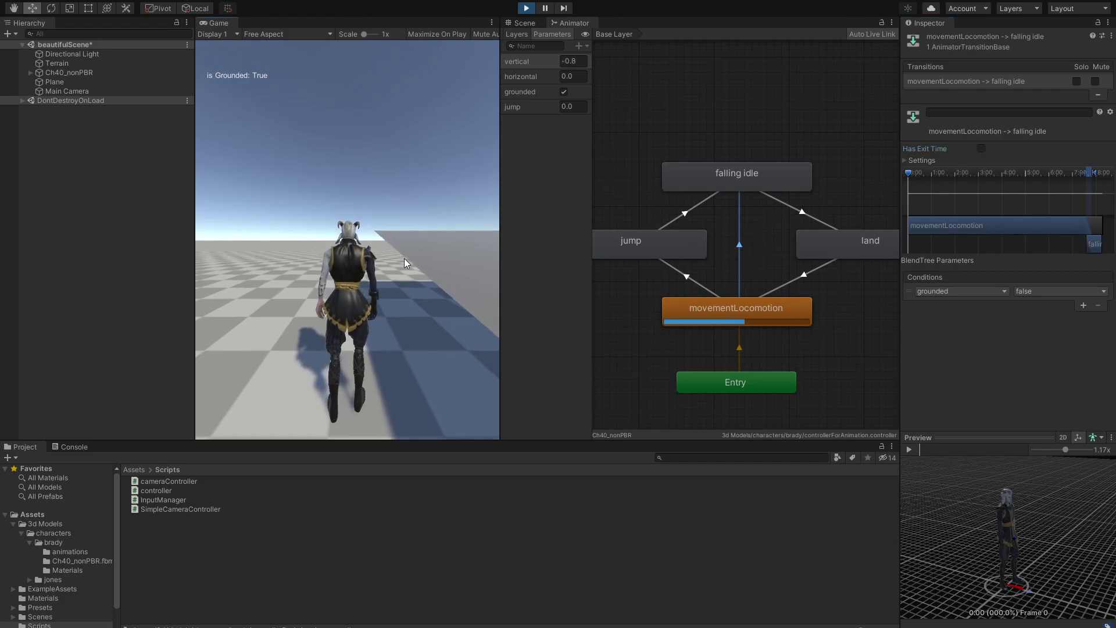
key(w)
key(s)
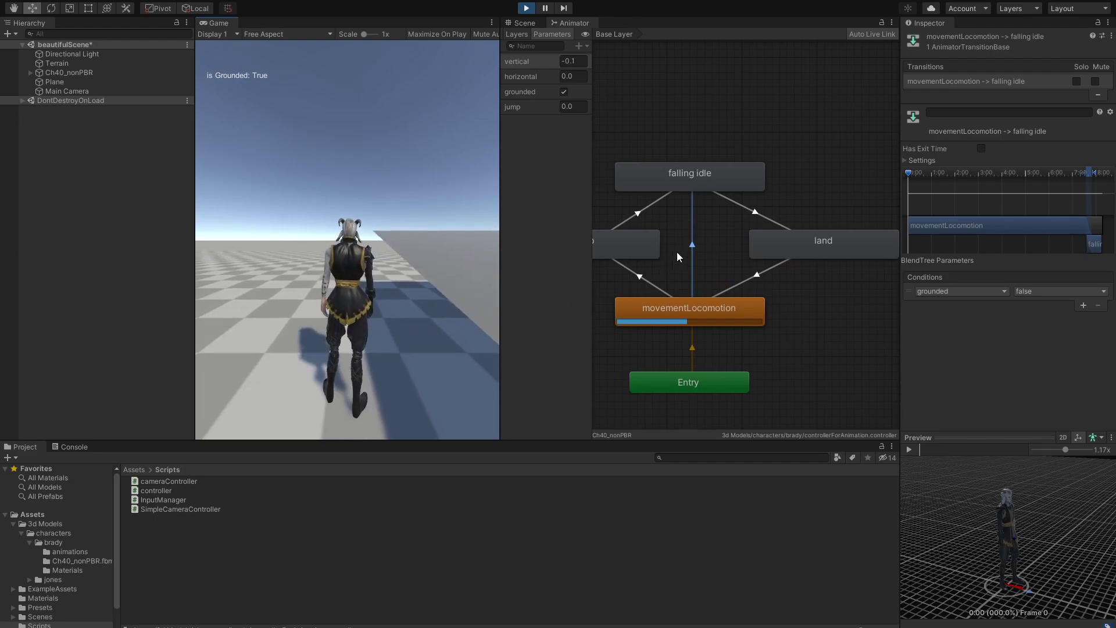
key(space)
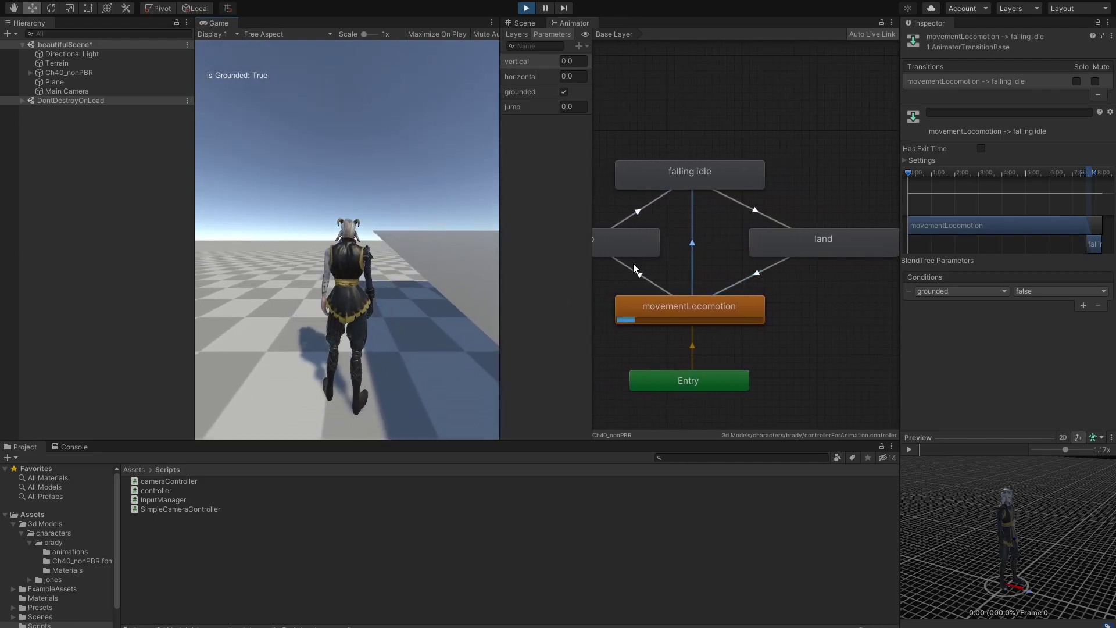
Shift the jump clip slightly earlier in the movementLocomotion to jump transition timeline and test a jump in the running game
click(636, 270)
drag(1098, 248, 1092, 245)
click(289, 324)
key(space)
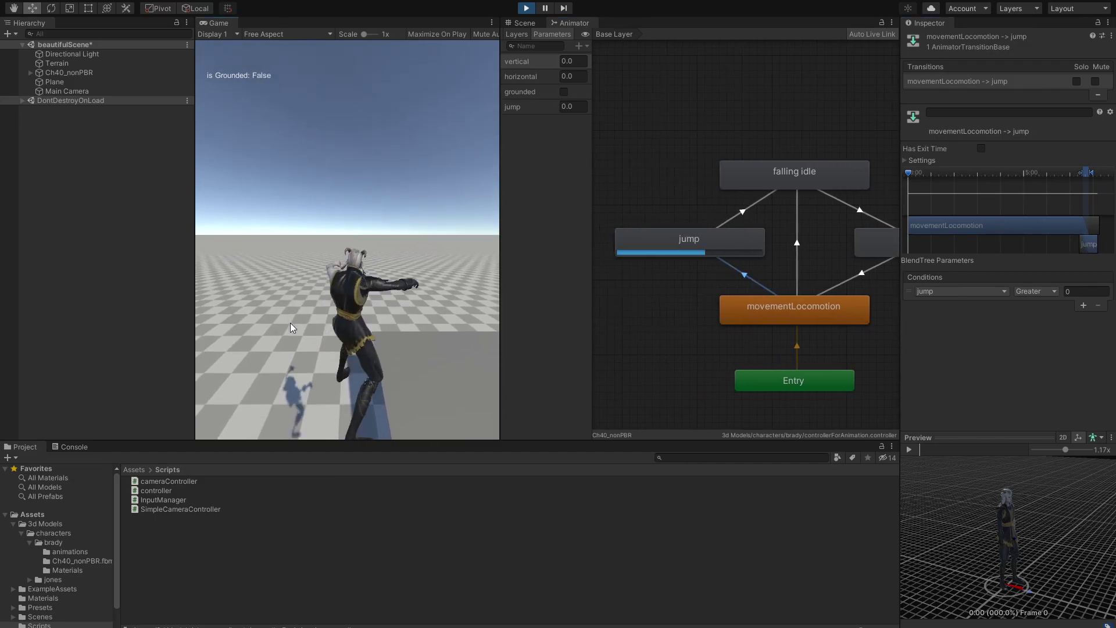
Shift the falling idle clip slightly earlier in the jump to falling idle transition timeline and test a jump in the running game
click(627, 205)
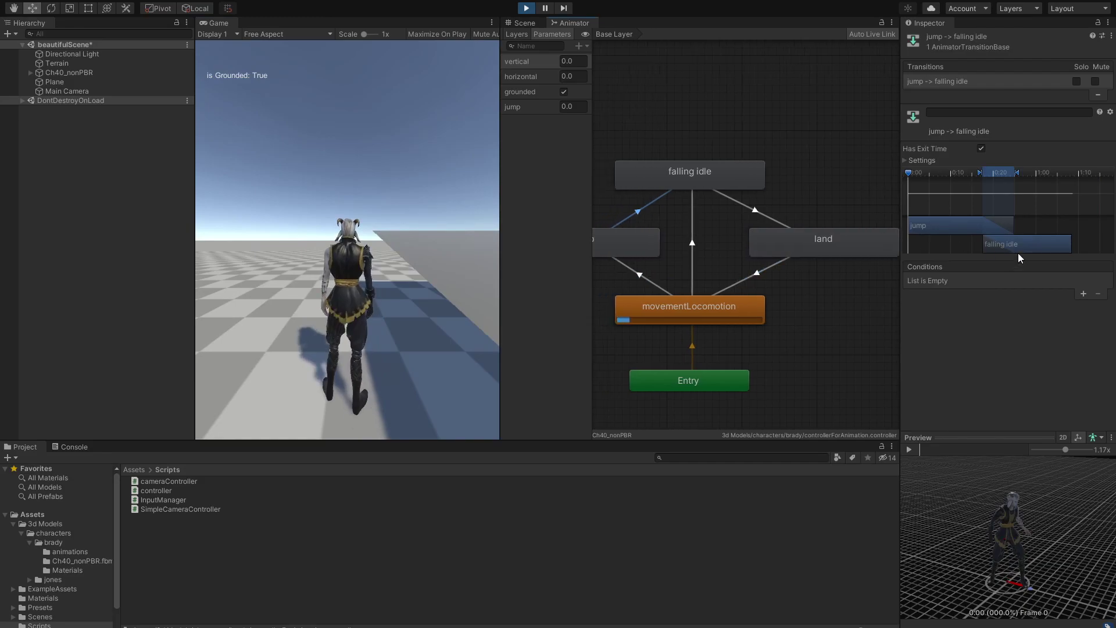
drag(1028, 250, 1020, 250)
click(343, 269)
key(space)
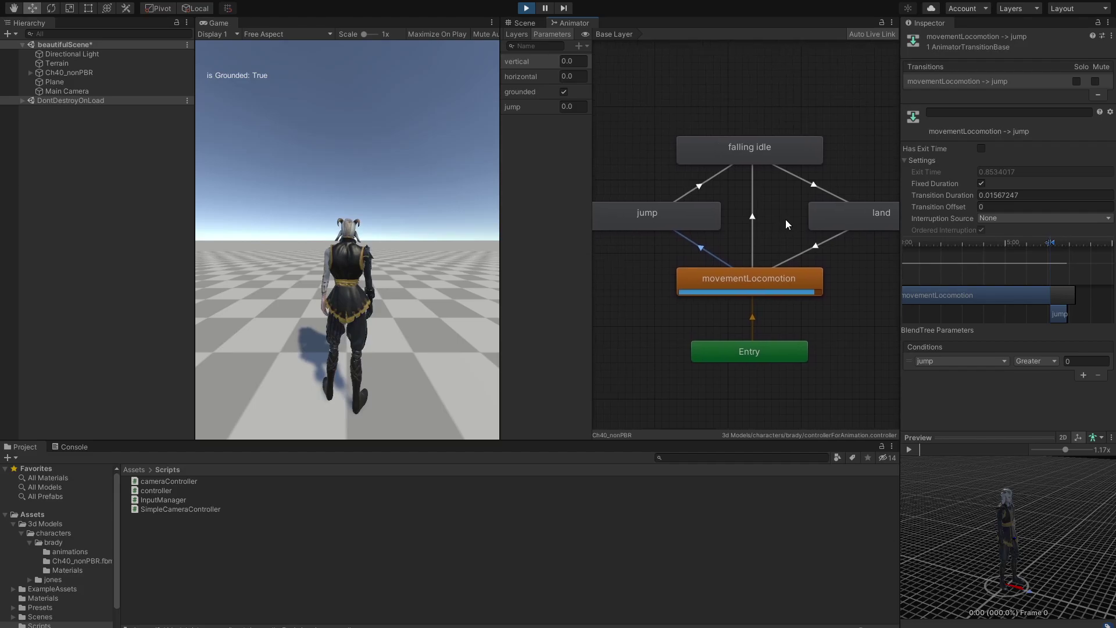
Open brady's animations folder, test the character's forward, sideways and backward movement in the running game, and exit Play mode
click(60, 551)
click(349, 295)
key(w)
key(a)
key(s)
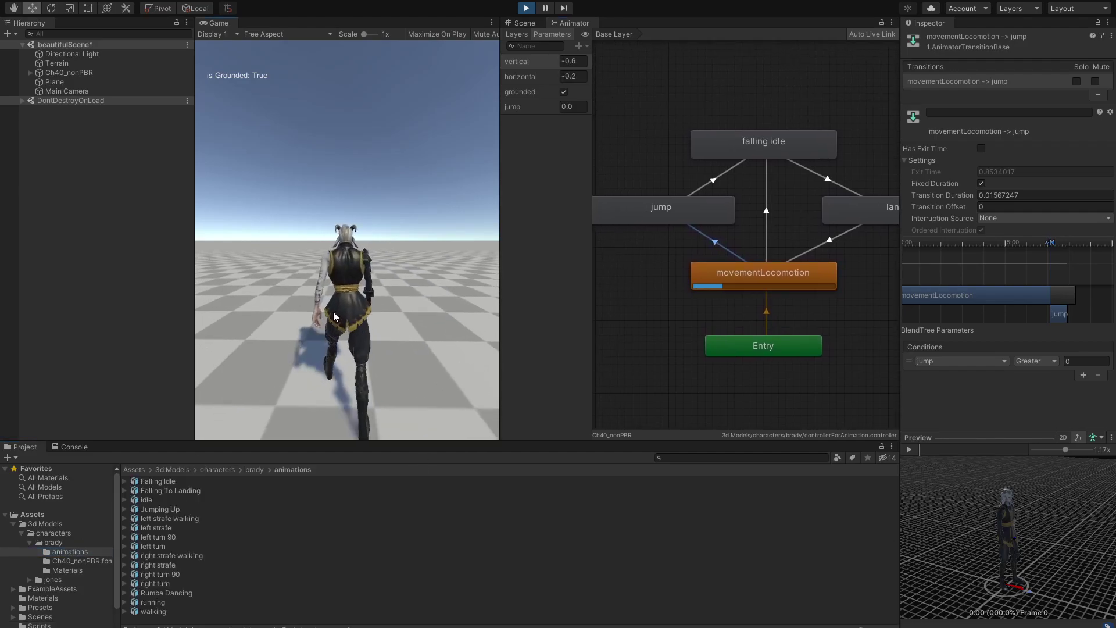
click(526, 8)
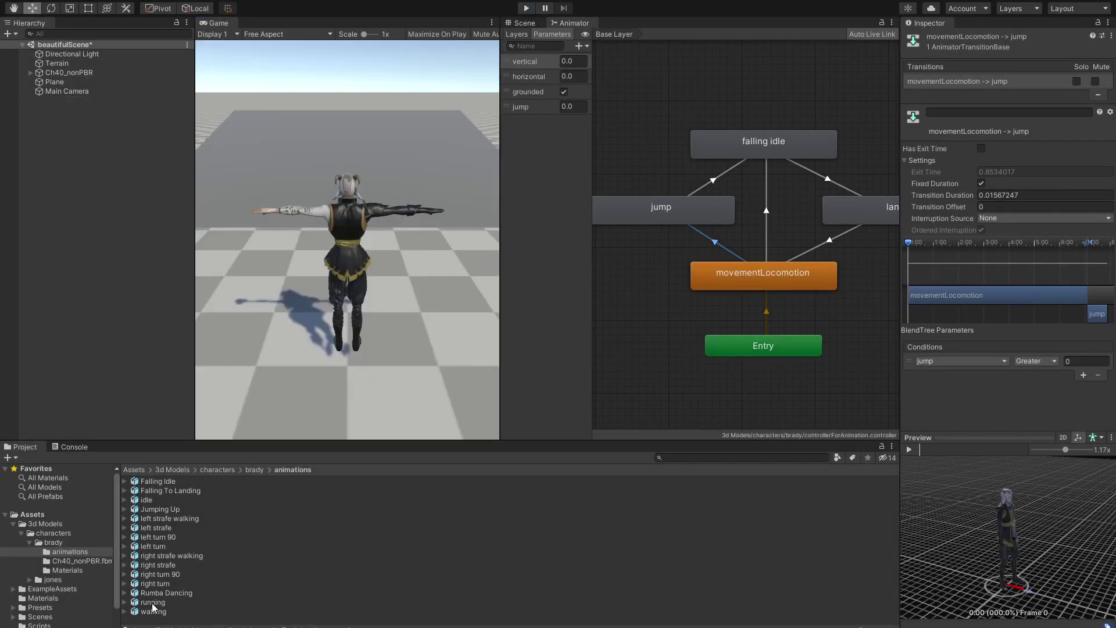
Turn off Loop Time in the walking animation's import settings, apply it, and play the clip in the preview
click(154, 611)
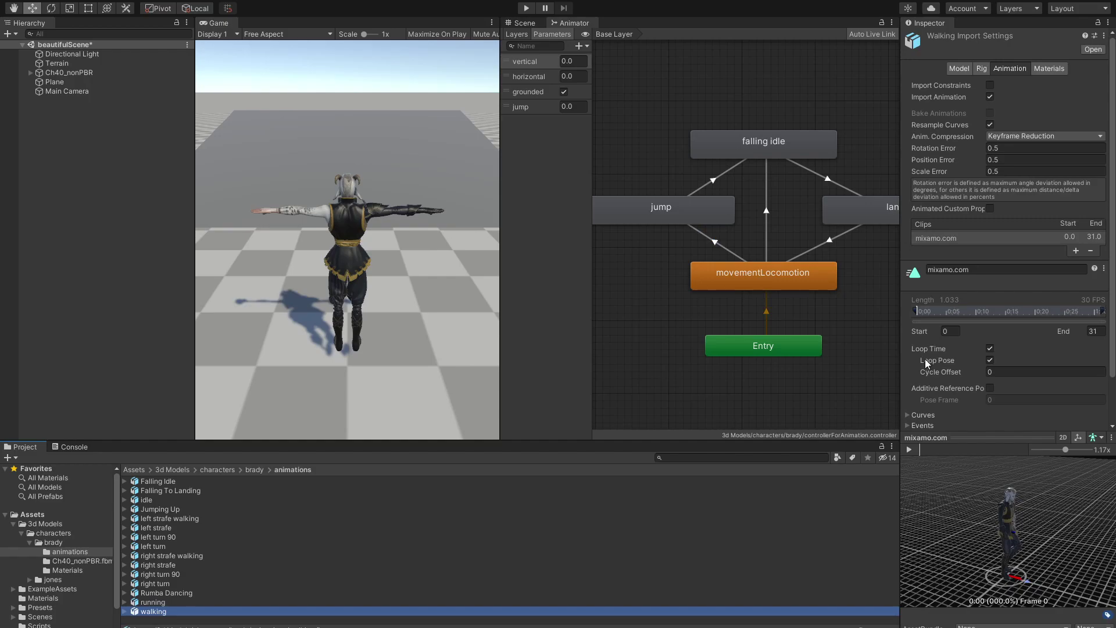
scroll(995, 236, down, 3)
click(989, 297)
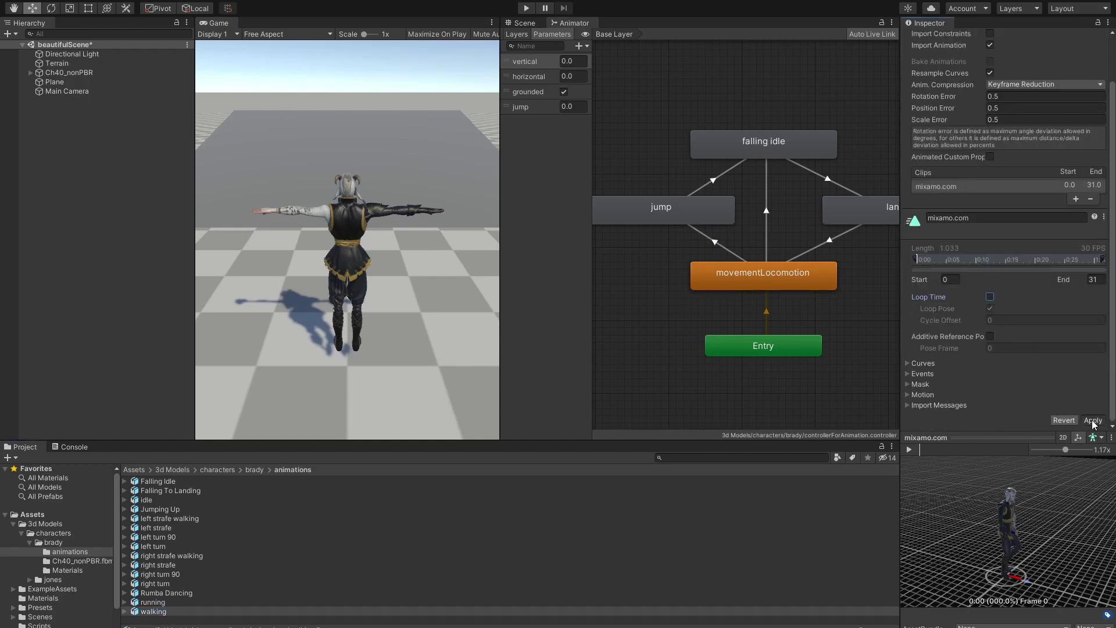
click(911, 451)
scroll(1019, 520, down, 4)
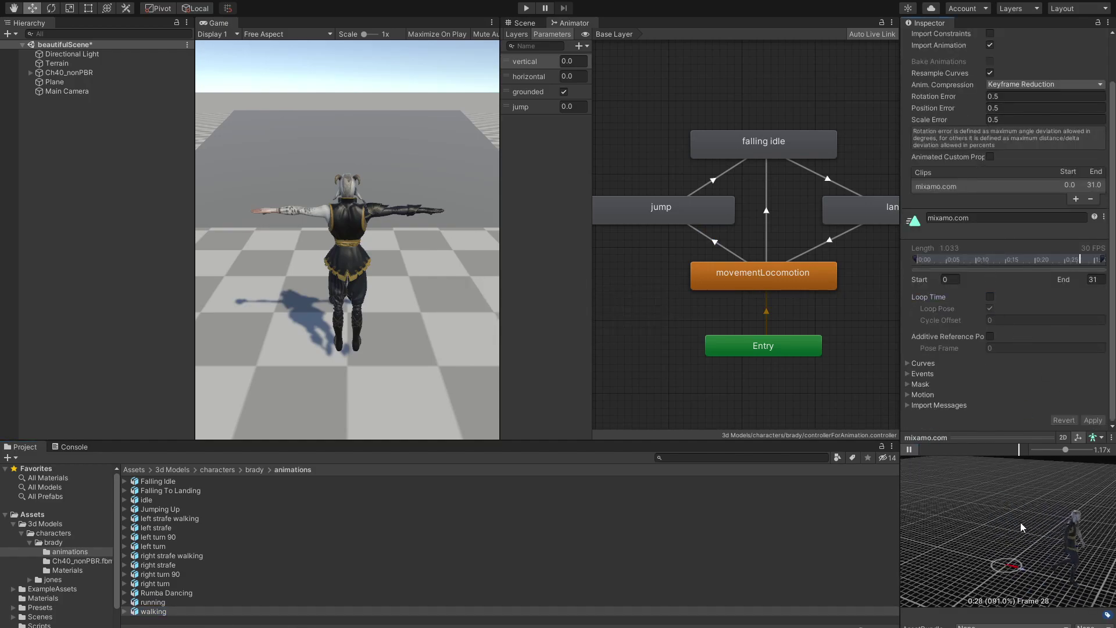
right_drag(1020, 522, 28, 544)
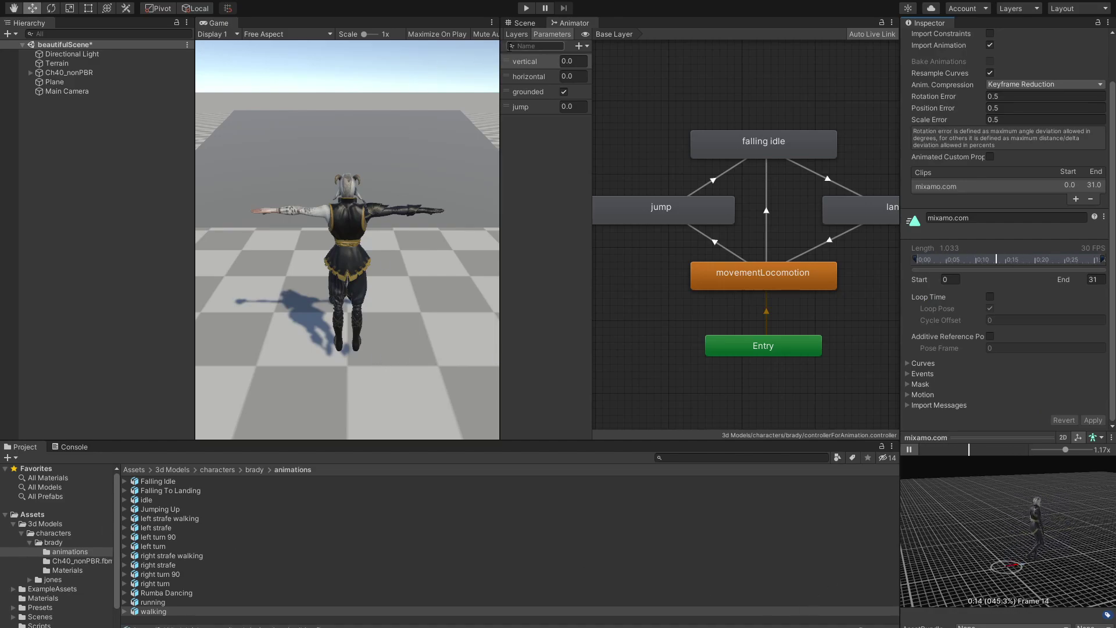
Test the character's walking in Play mode with the non-looping walking clip and exit Play mode
click(524, 10)
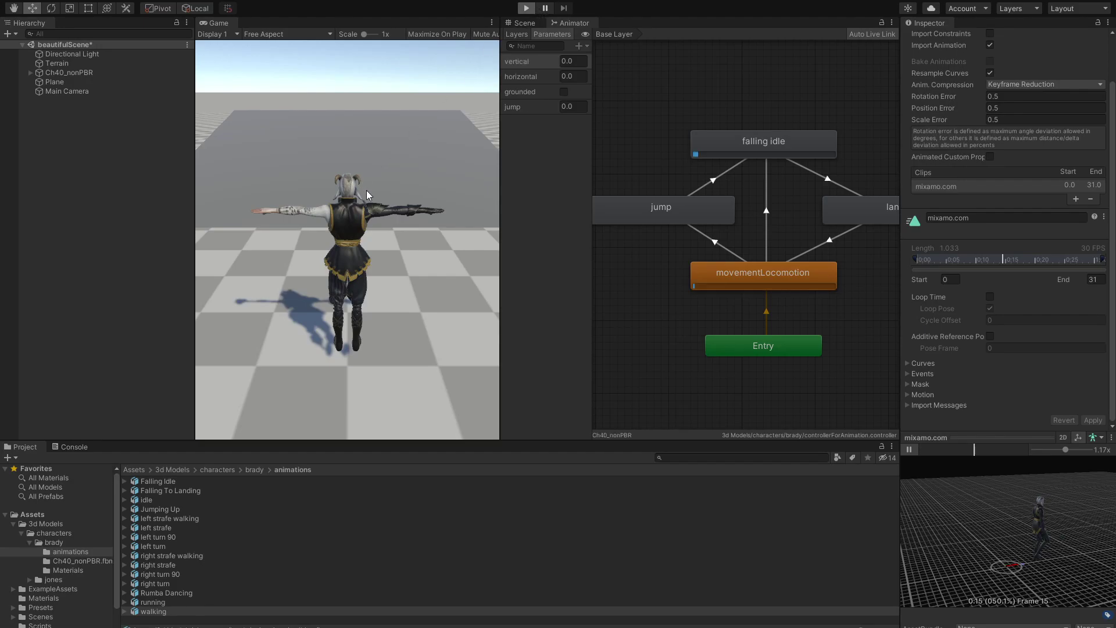
key(a)
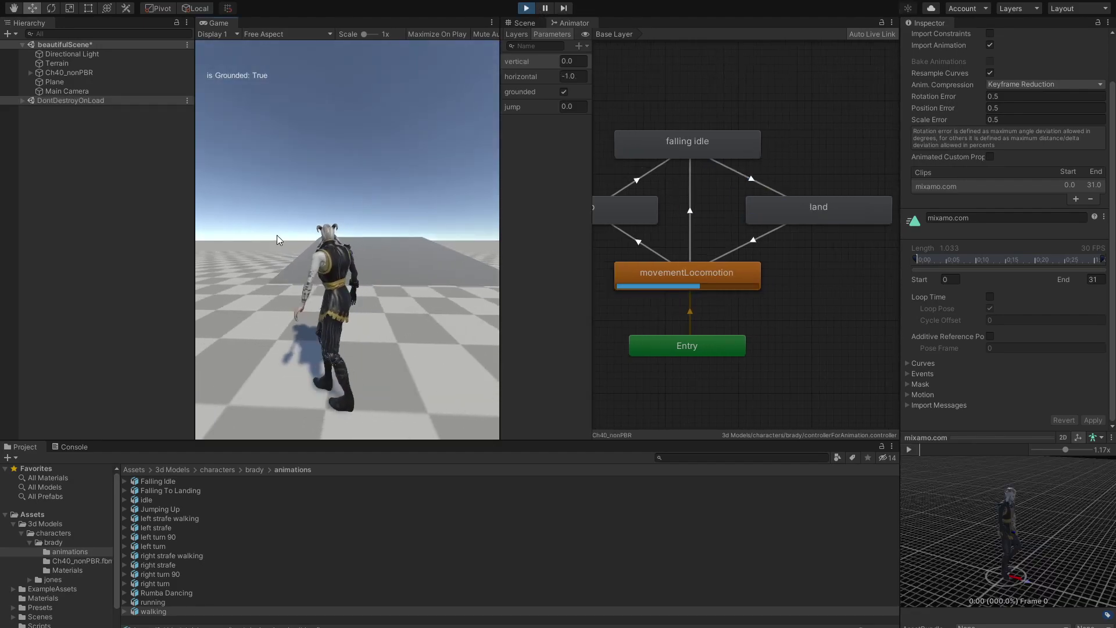
key(w)
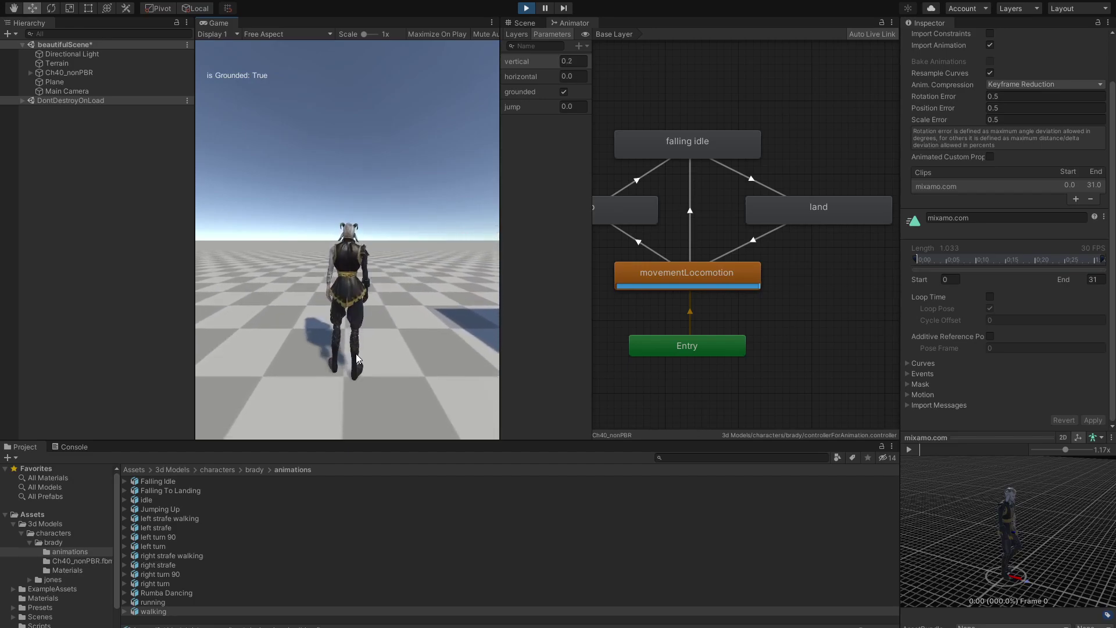
key(w)
middle_drag(696, 235, 733, 229)
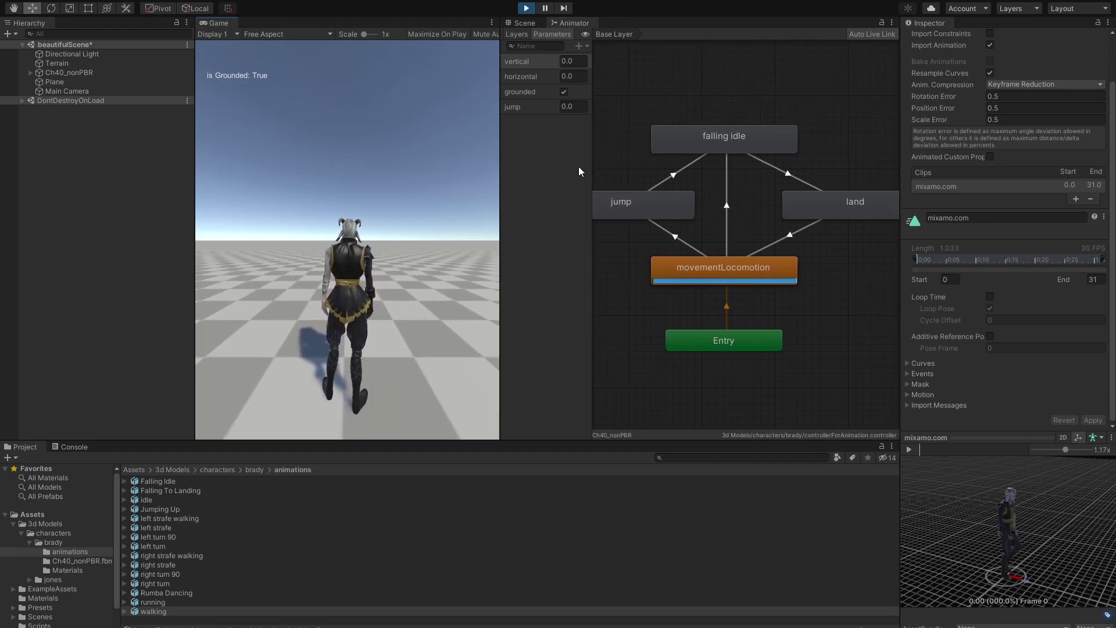
click(526, 8)
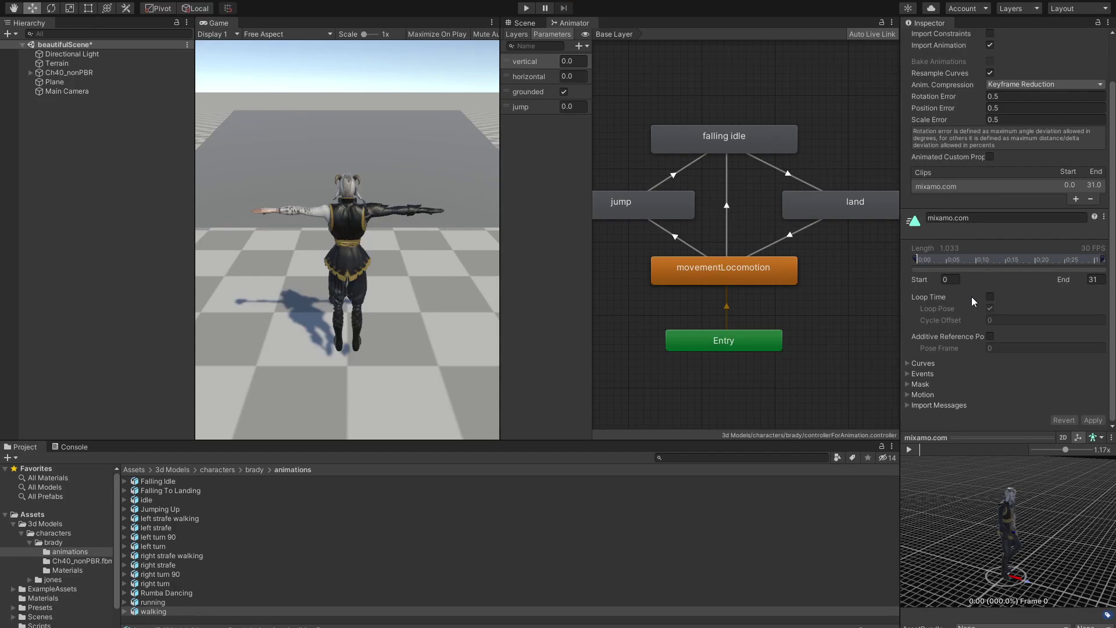
Compare the walking clip's preview with Loop Time on and off, and apply the import settings with Loop Time enabled
click(990, 297)
click(909, 449)
click(991, 298)
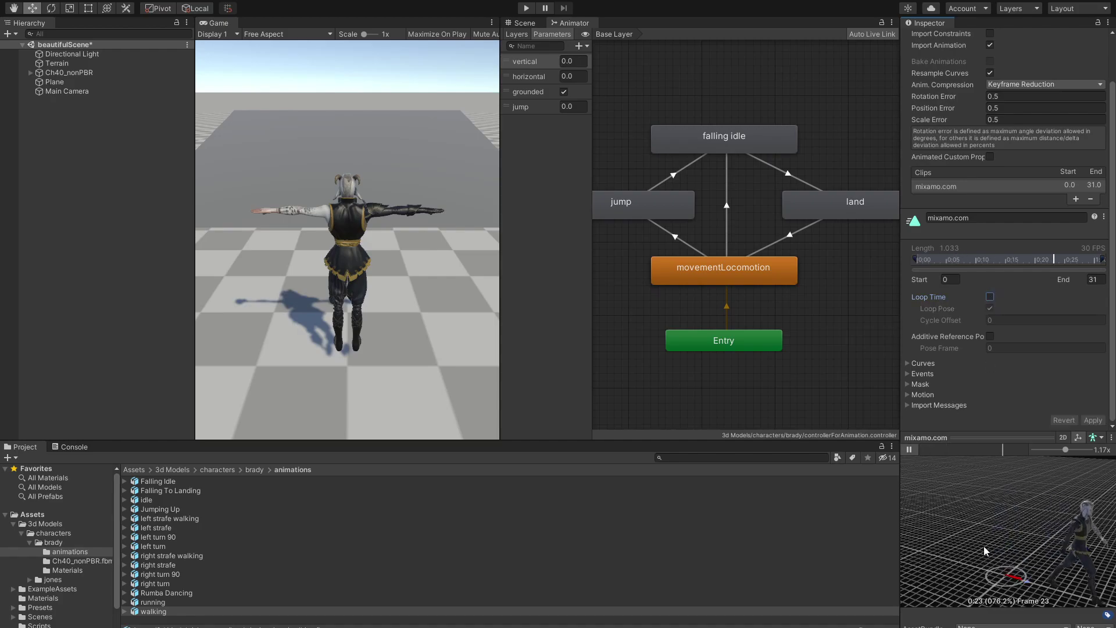
alt+drag(984, 551, 1075, 536)
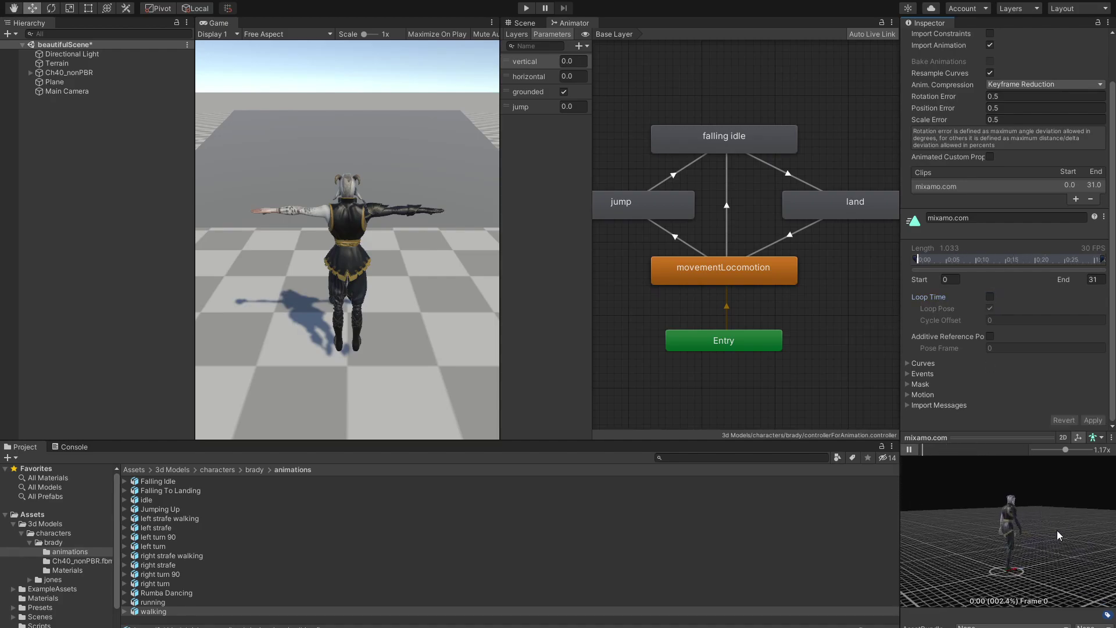
click(990, 297)
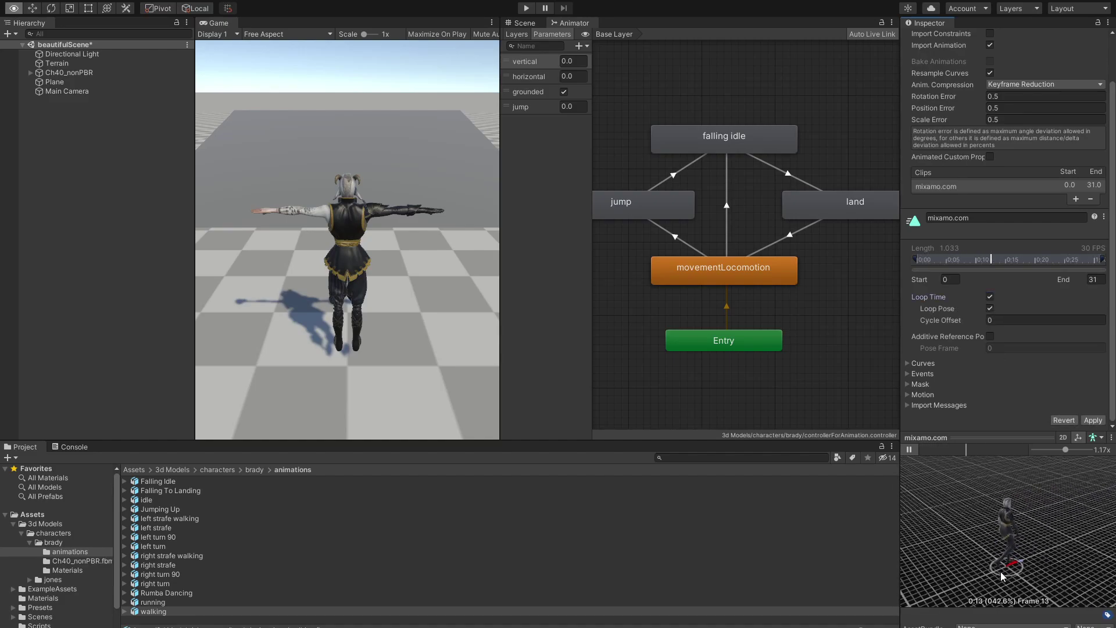
click(990, 297)
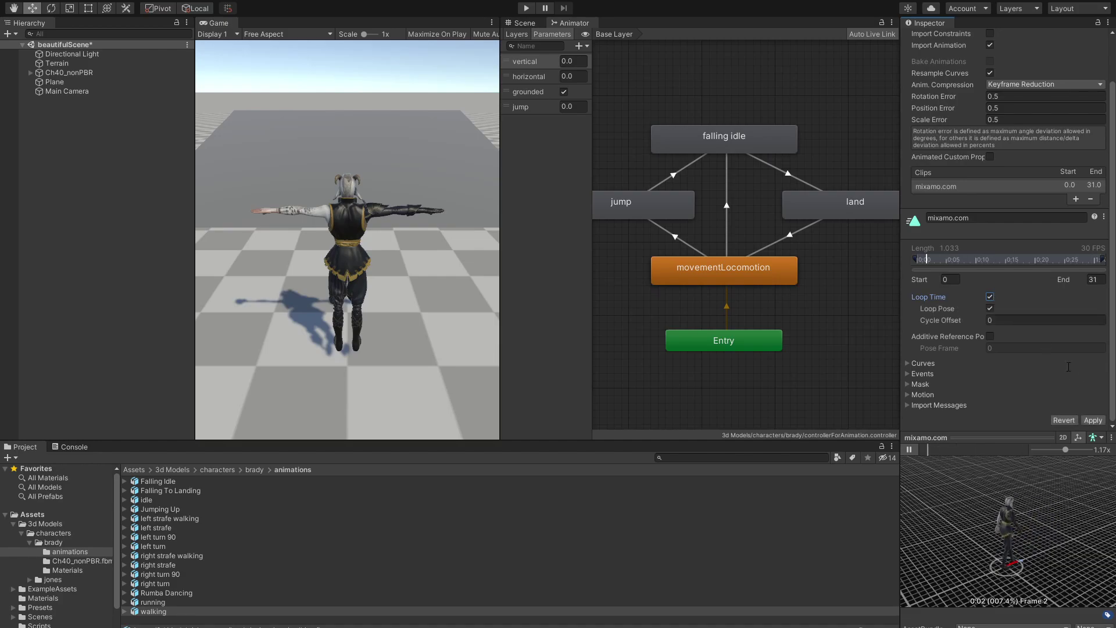
click(990, 297)
Test the character's sideways movement, walking and running in Play mode with the looping walking clip, and exit Play mode
click(526, 8)
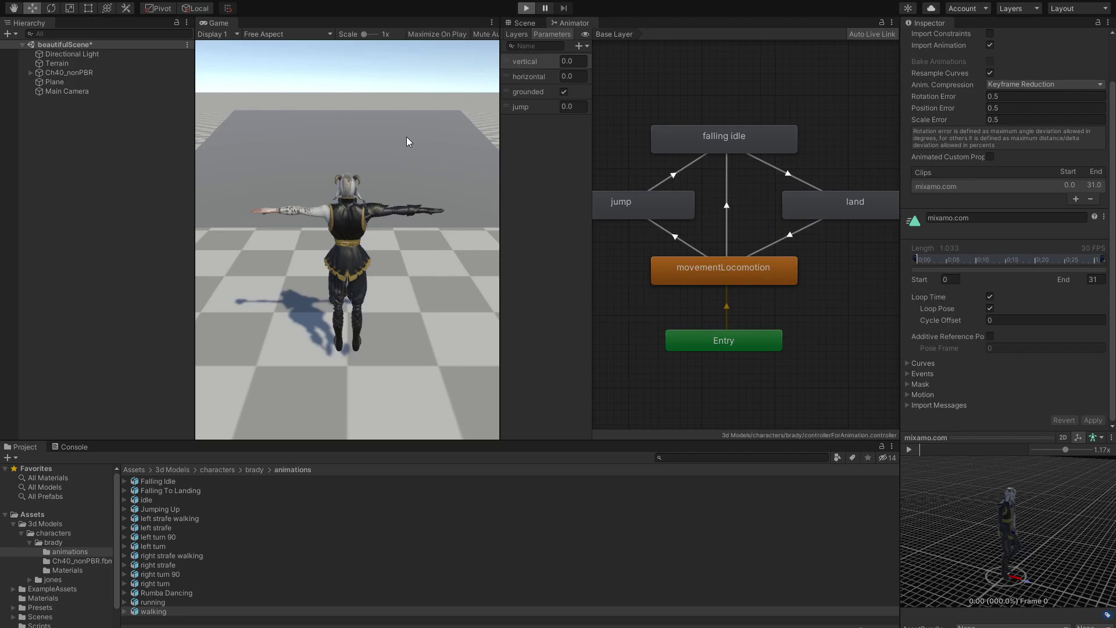
key(a)
key(w)
key(shift)
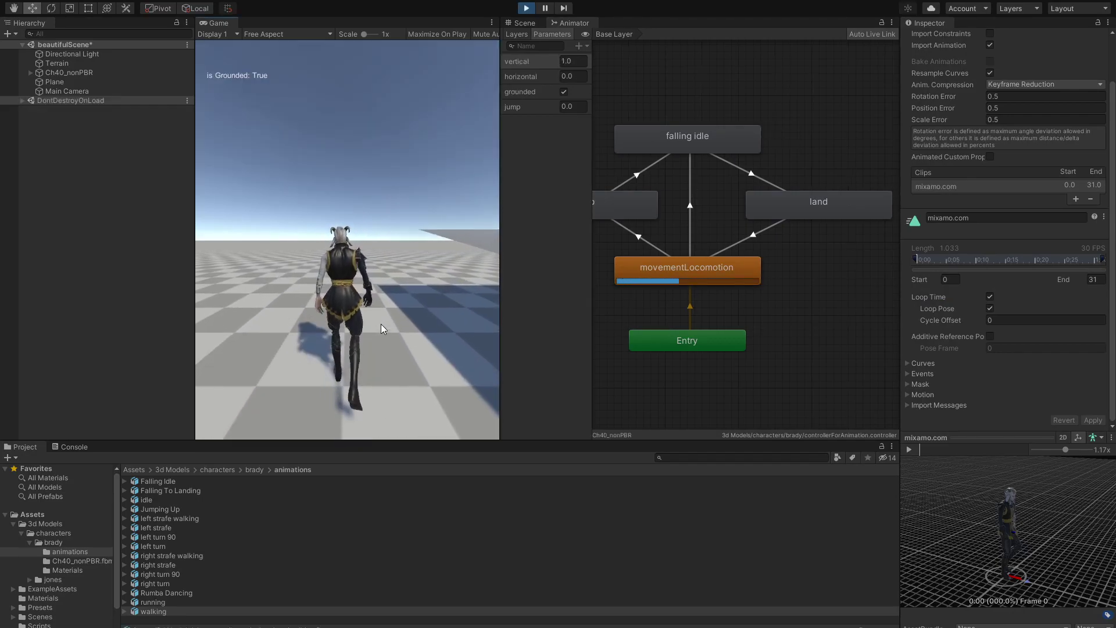
click(528, 12)
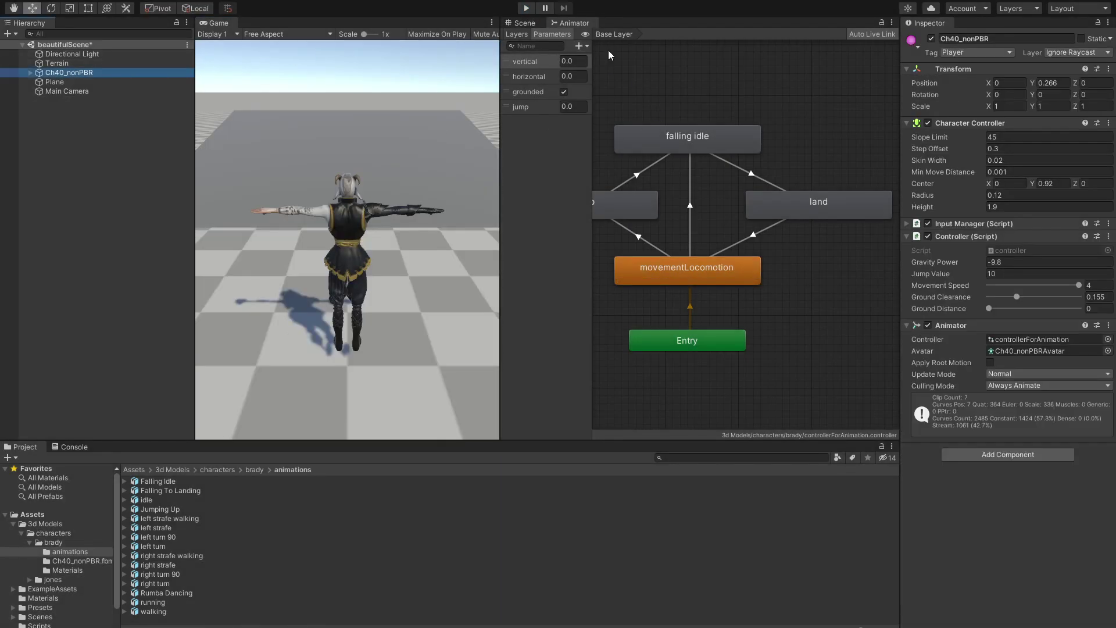
Select the Ch40_nonPBR character and collapse its Controller script component to examine the Animator settings
click(968, 237)
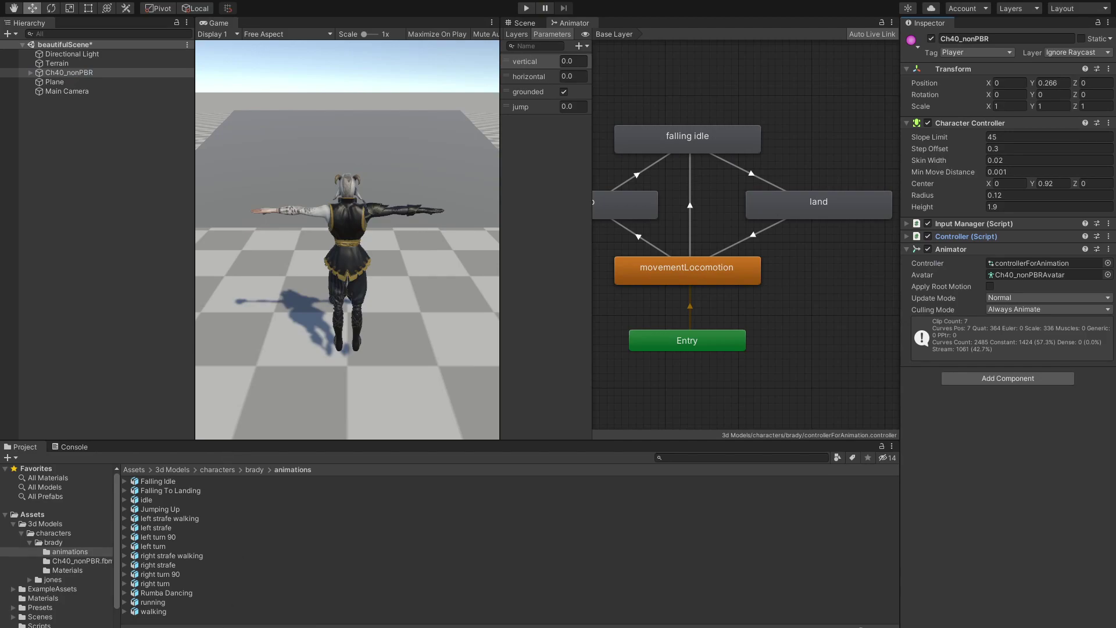